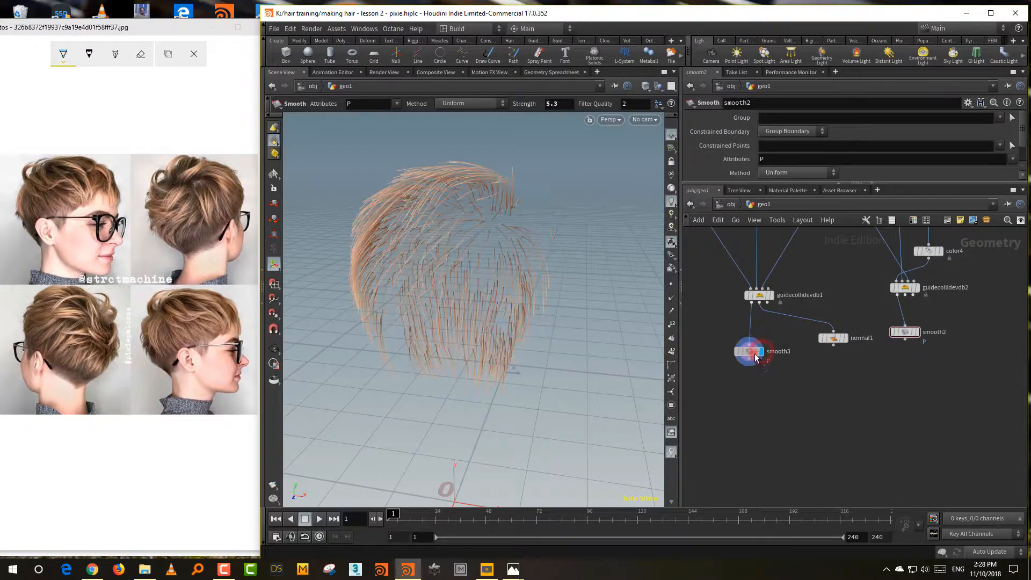
Step: Display the smooth3 node and add a Hair Generate node below it in the network
click(743, 398)
alt+drag(554, 398, 636, 419)
middle_drag(805, 425, 813, 446)
drag(789, 400, 772, 393)
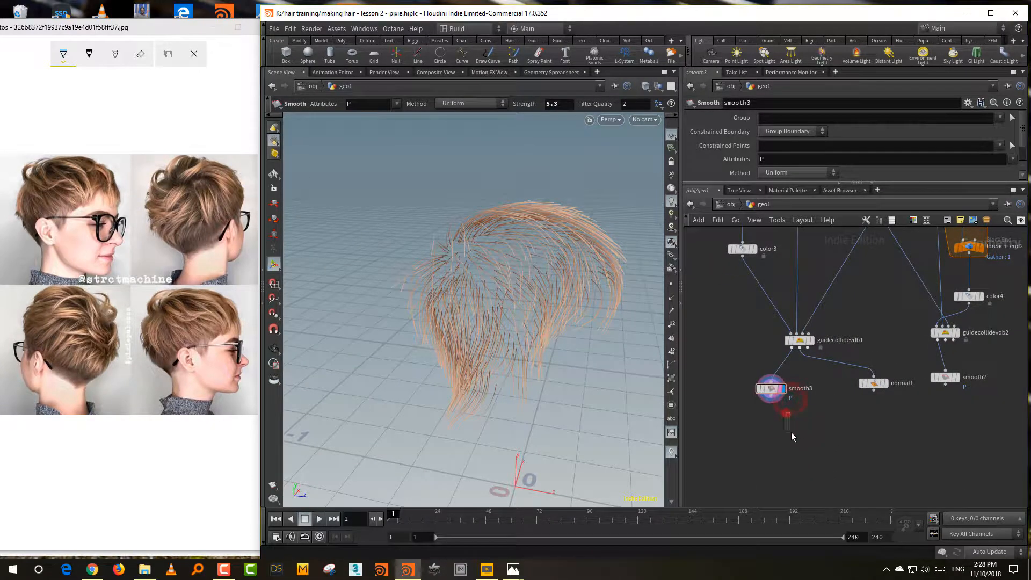
key(Tab)
text(hairge)
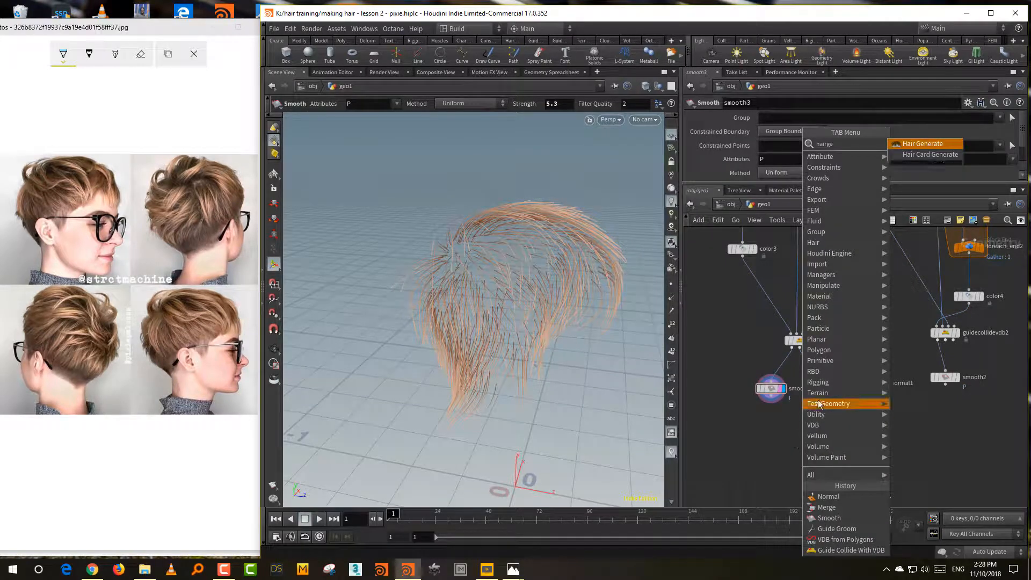
click(929, 143)
click(791, 463)
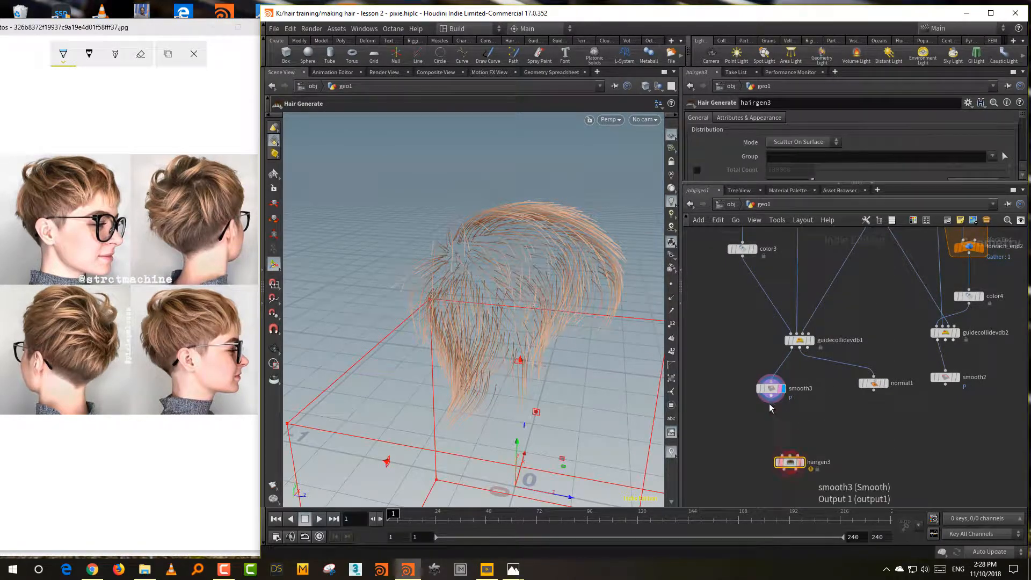
Step: Wire guidecollidevdb1 into the new hair generator's skin input and smooth3 into its guides input, and display the generated hair
drag(771, 402, 778, 451)
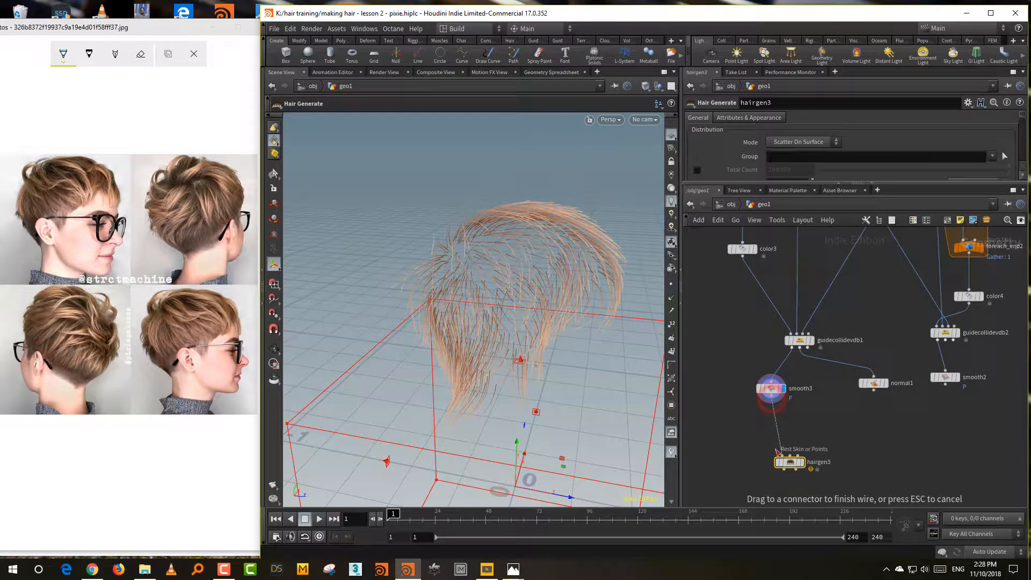
click(791, 424)
click(800, 348)
click(778, 451)
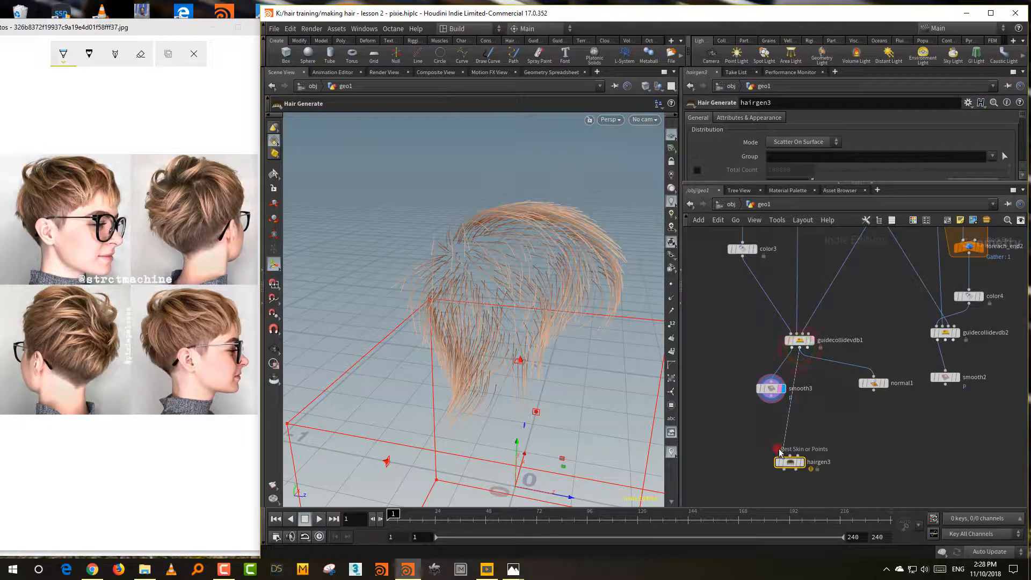
drag(771, 398, 790, 455)
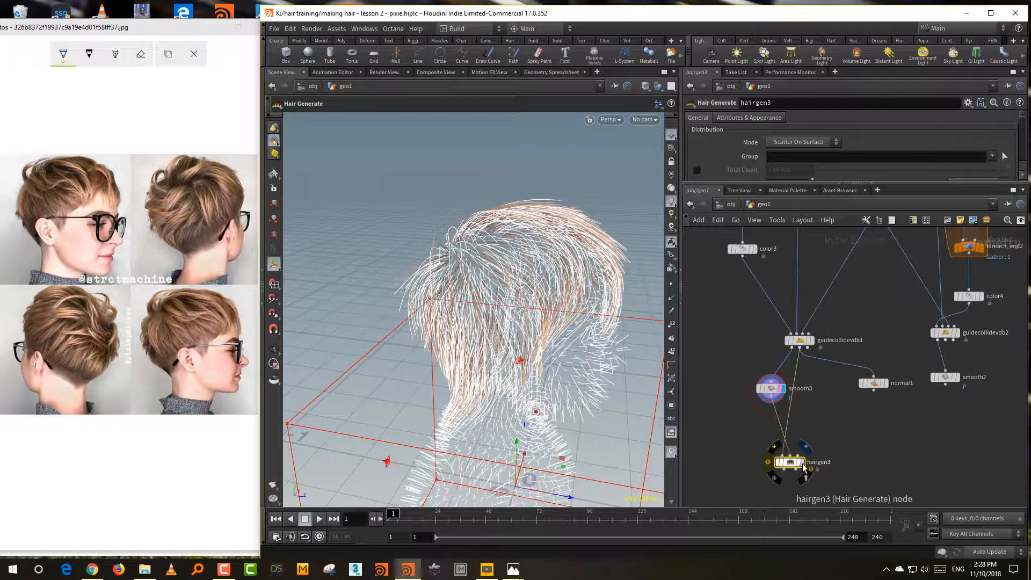
click(838, 453)
alt+drag(617, 446, 588, 424)
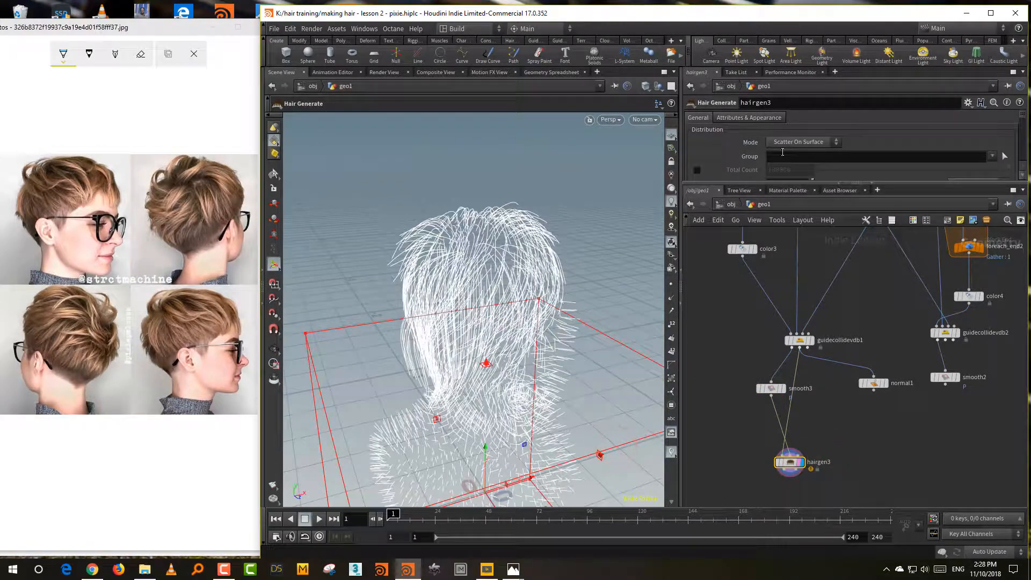
Step: Restrict the hair distribution of hairgen3 to the group "right"
click(783, 154)
click(838, 448)
middle_drag(842, 454, 842, 497)
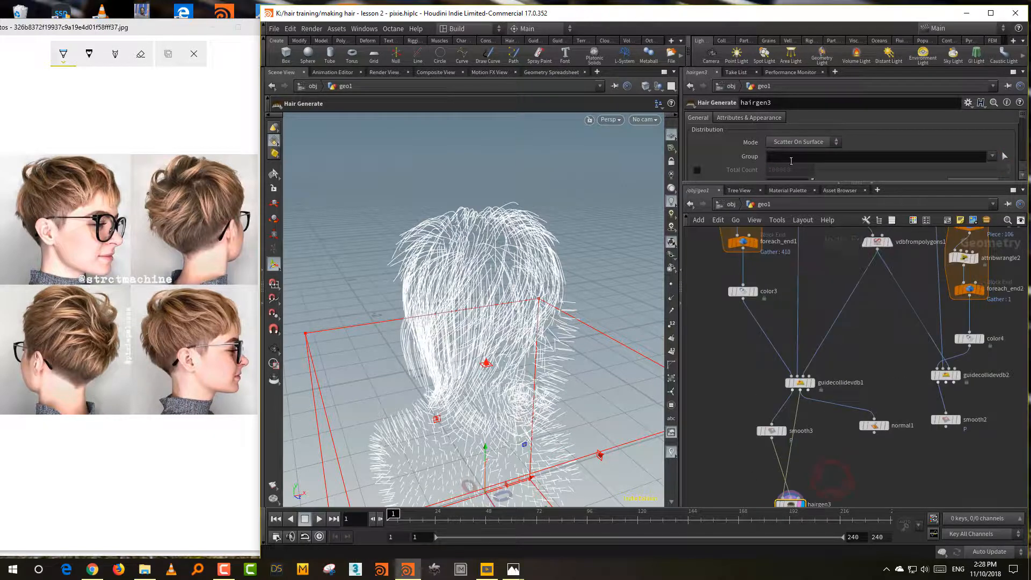
click(791, 157)
text(right)
key(Return)
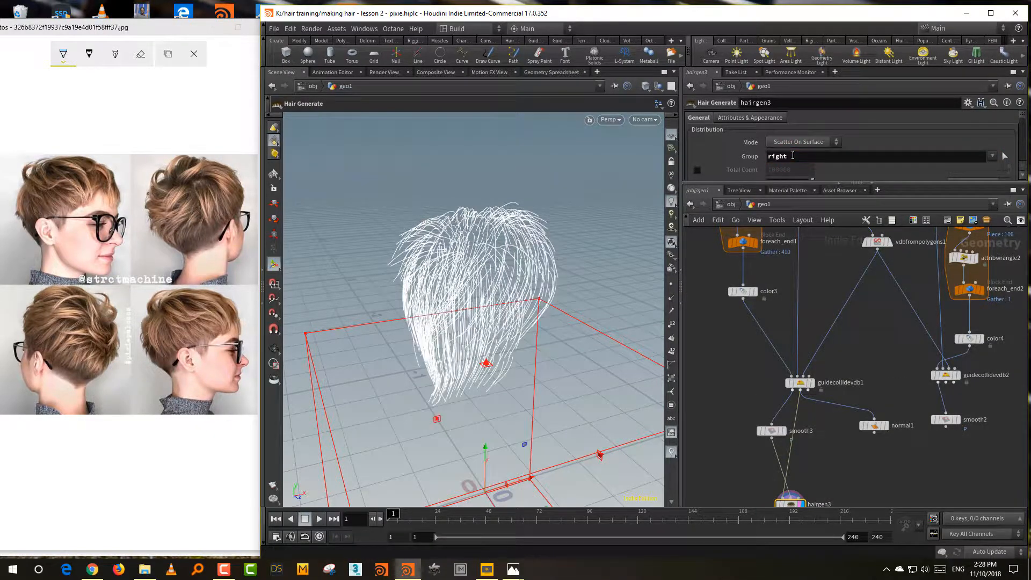
Step: Transfer the Cd point attribute from the guides to the hair generated by hairgen3
alt+drag(599, 424, 569, 424)
scroll(551, 396, up, 2)
middle_drag(853, 249, 846, 308)
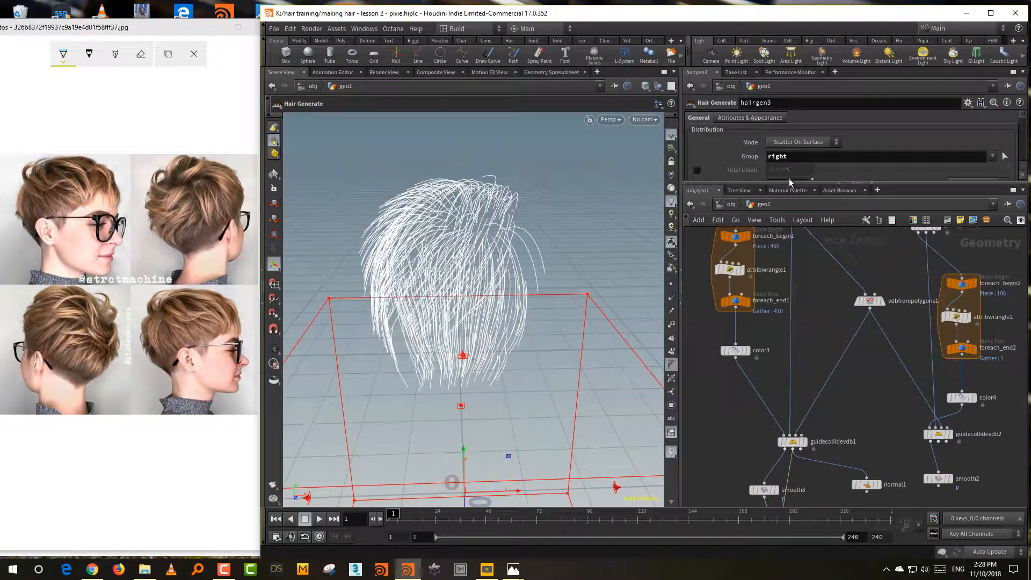
drag(791, 182, 795, 210)
click(758, 118)
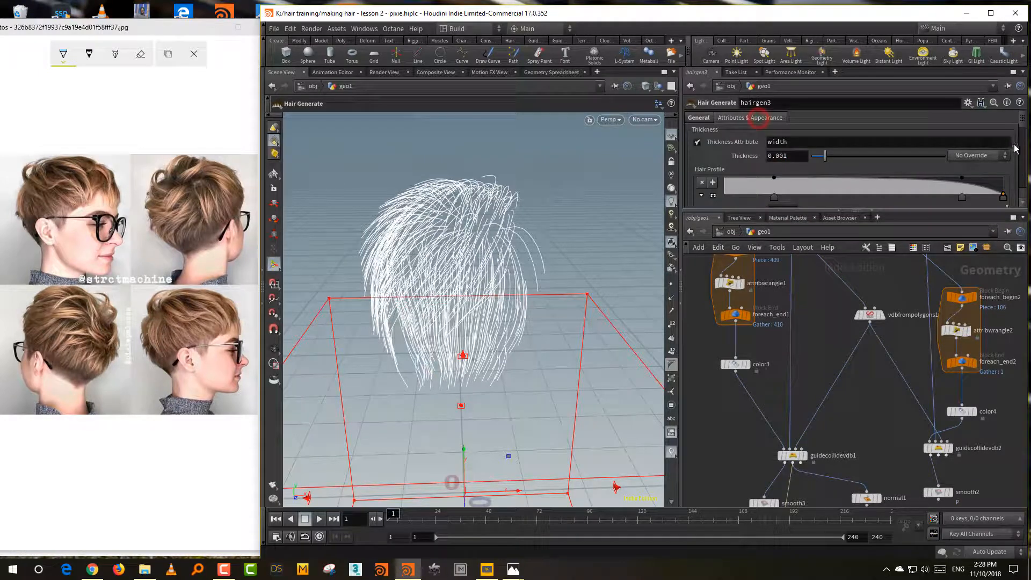
drag(1022, 127, 1025, 158)
click(816, 159)
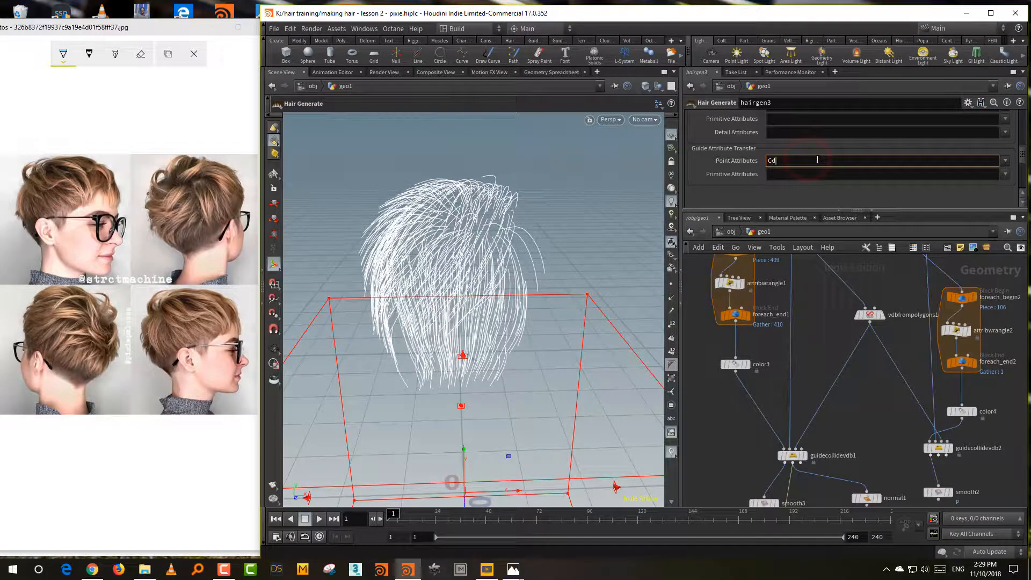
text(Cd)
key(Return)
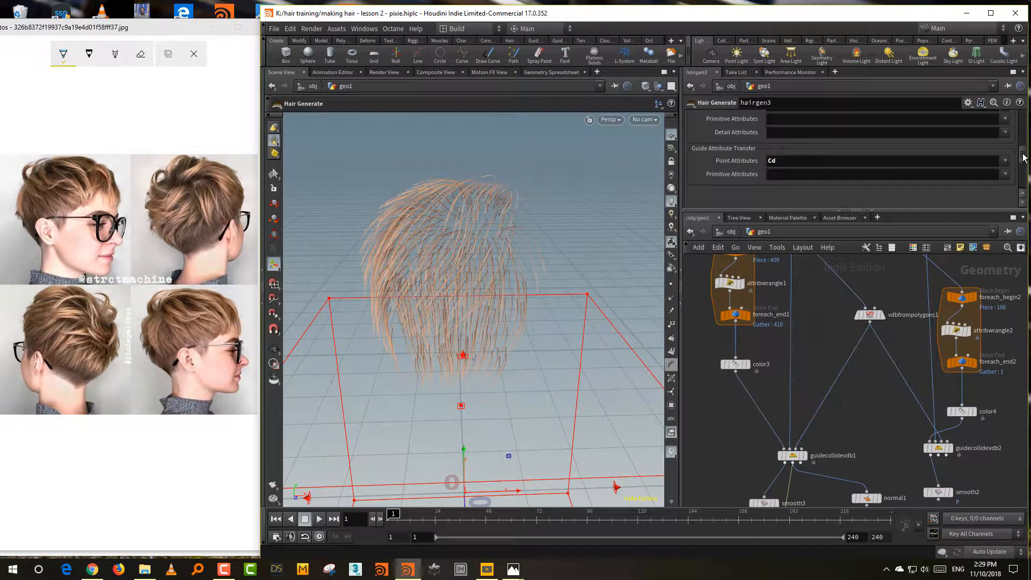
Step: Override the hair density of hairgen3 with the skin attribute "density"
drag(1024, 158, 1024, 118)
click(698, 117)
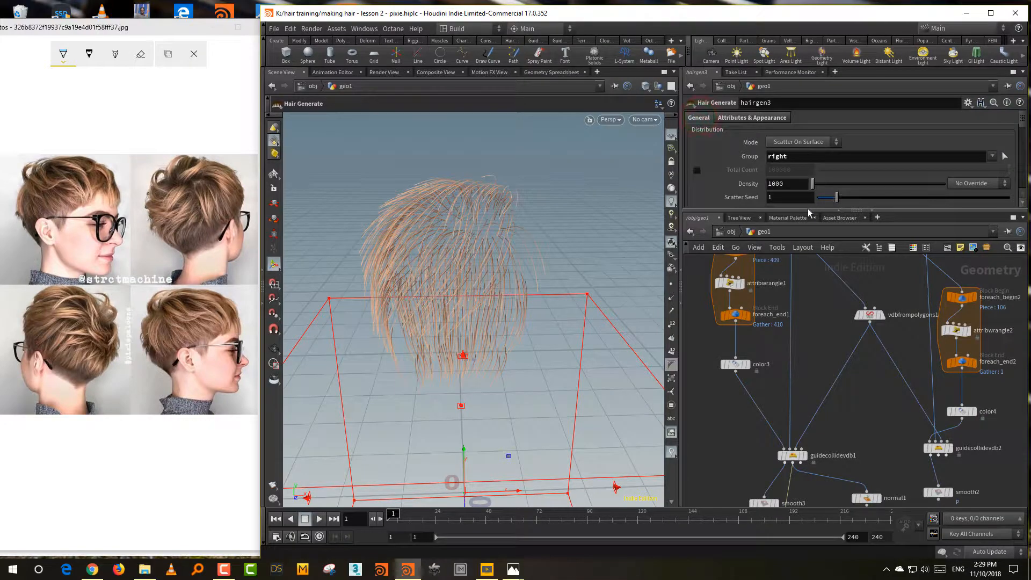
drag(808, 211, 803, 288)
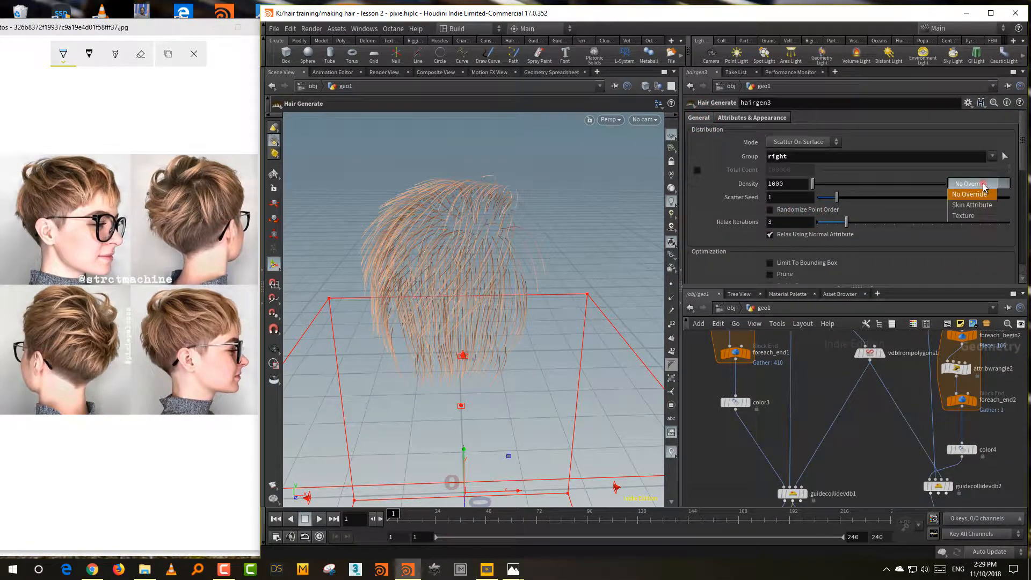
click(978, 205)
key(Escape)
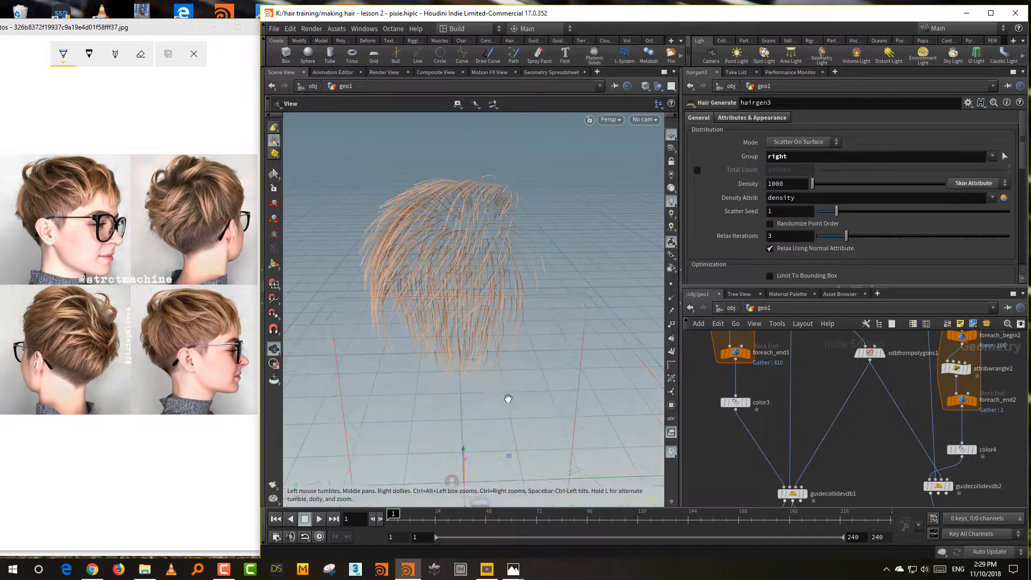
drag(511, 396, 699, 303)
key(Return)
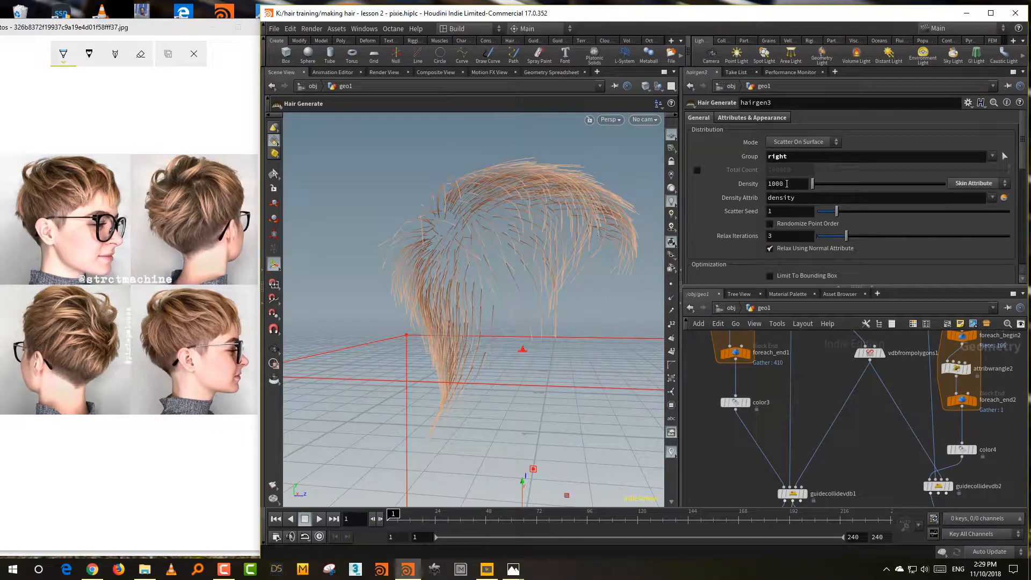
Step: Set the hair density of hairgen3 to 150000
click(789, 184)
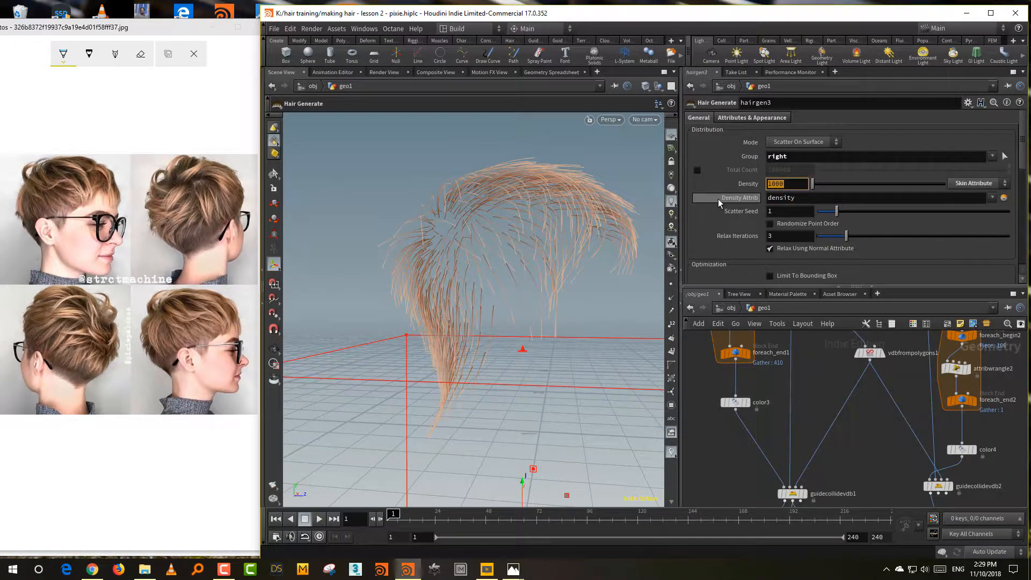
text(150000)
key(Return)
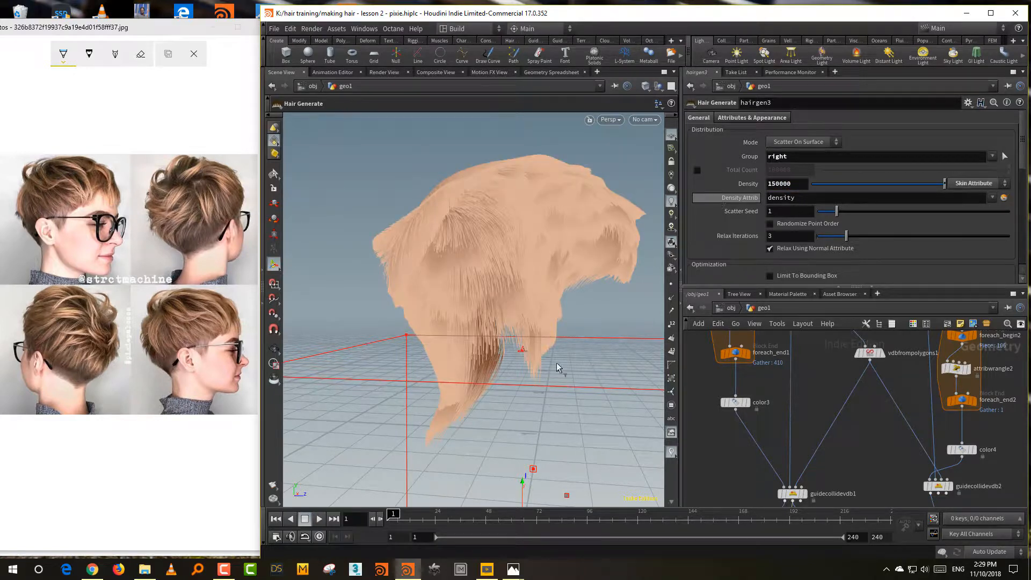
key(Escape)
drag(564, 391, 537, 375)
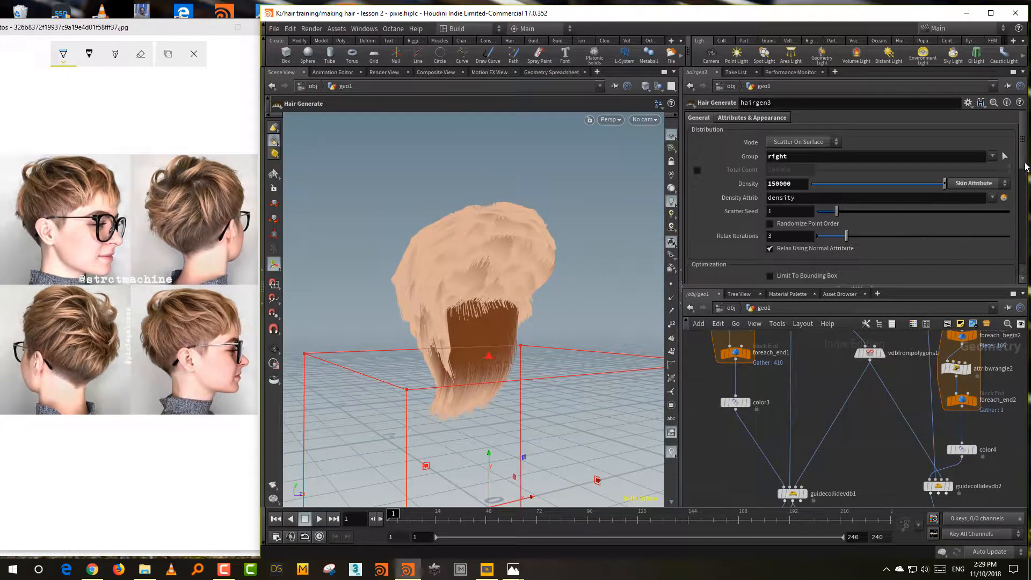
Step: Adjust the guide weights' Influence Radius on hairgen3 to 0.0589
scroll(957, 239, down, 6)
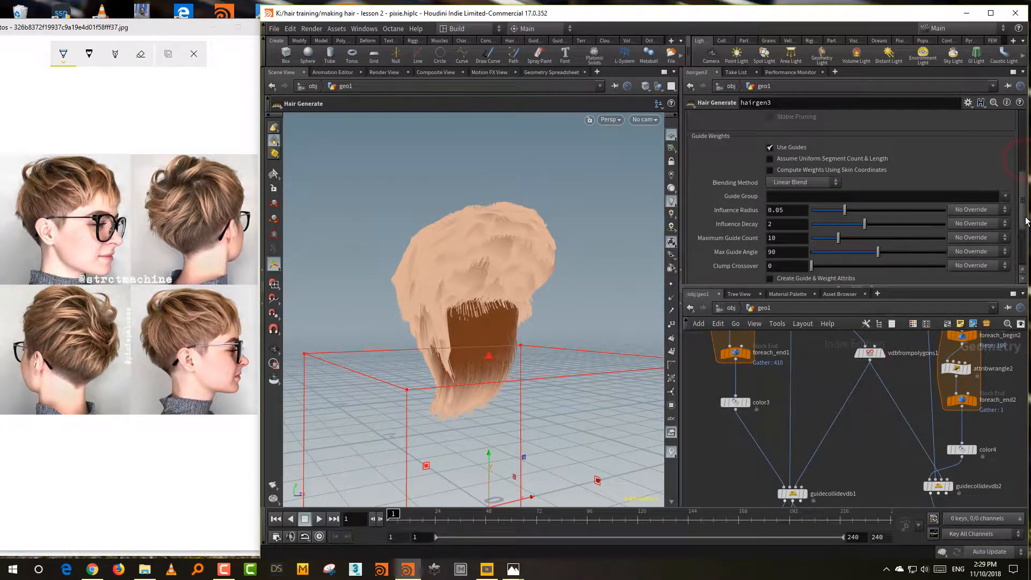
click(855, 225)
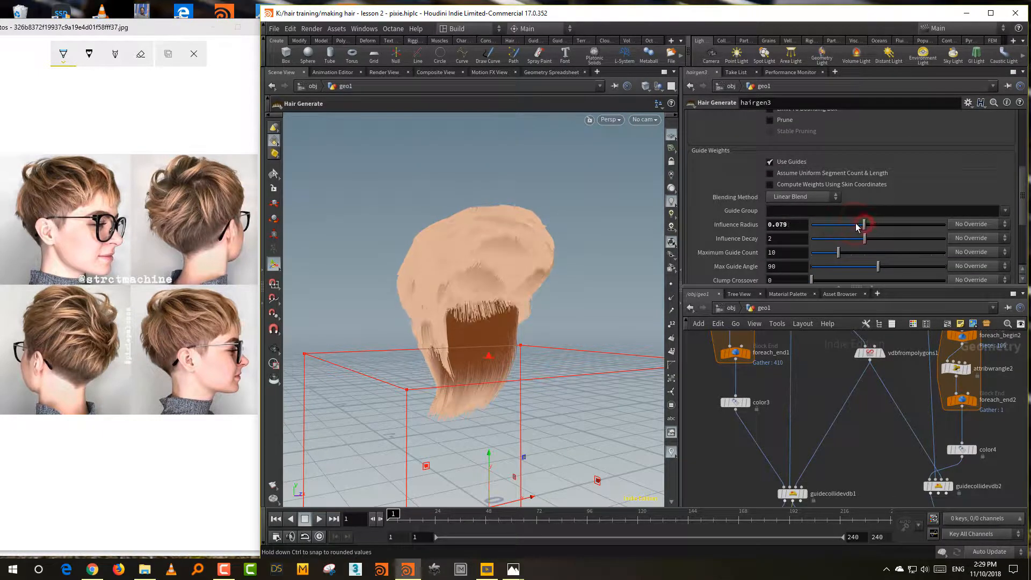
click(852, 226)
drag(853, 226, 845, 227)
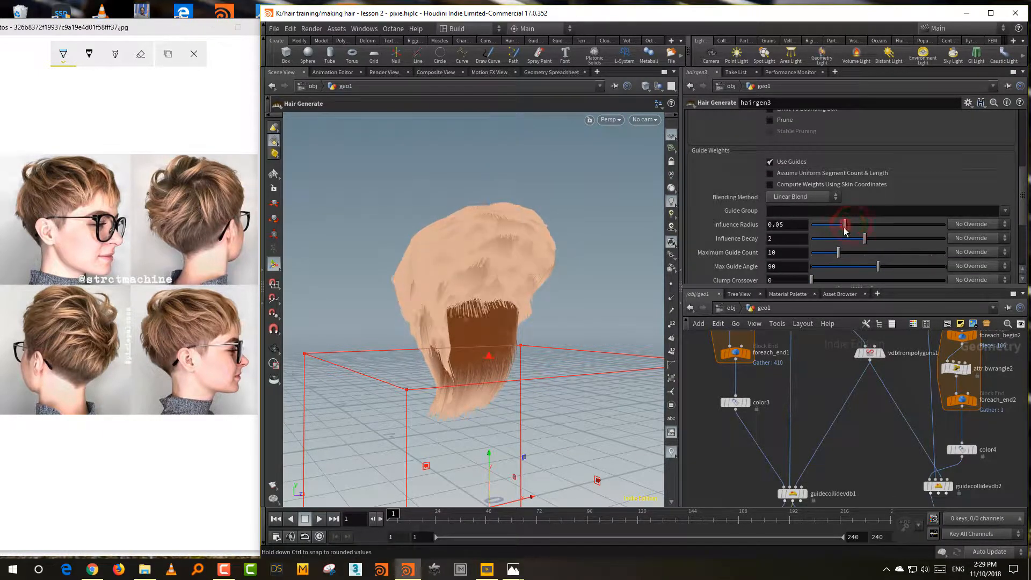
alt+drag(566, 367, 649, 382)
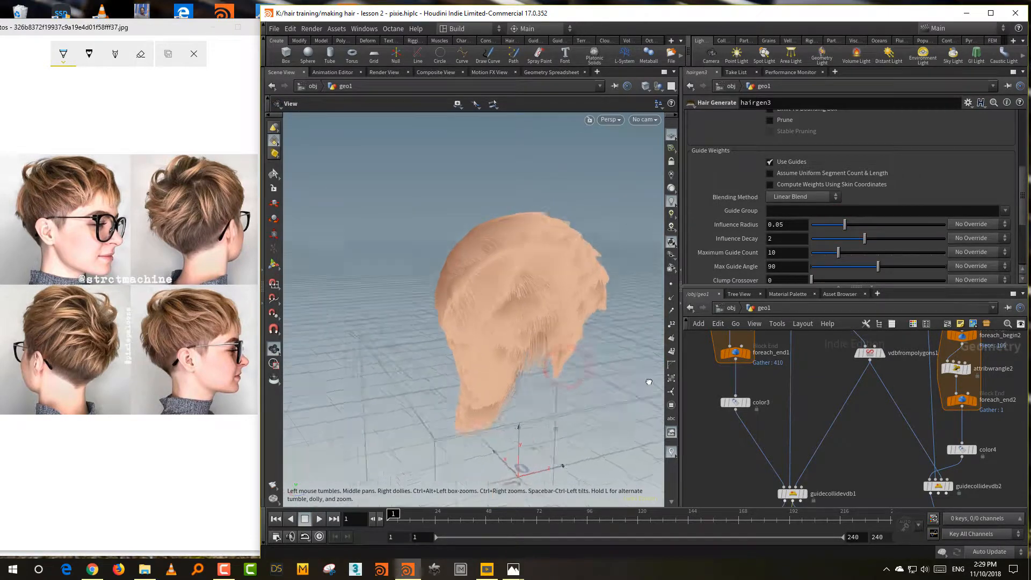
key(Return)
click(852, 225)
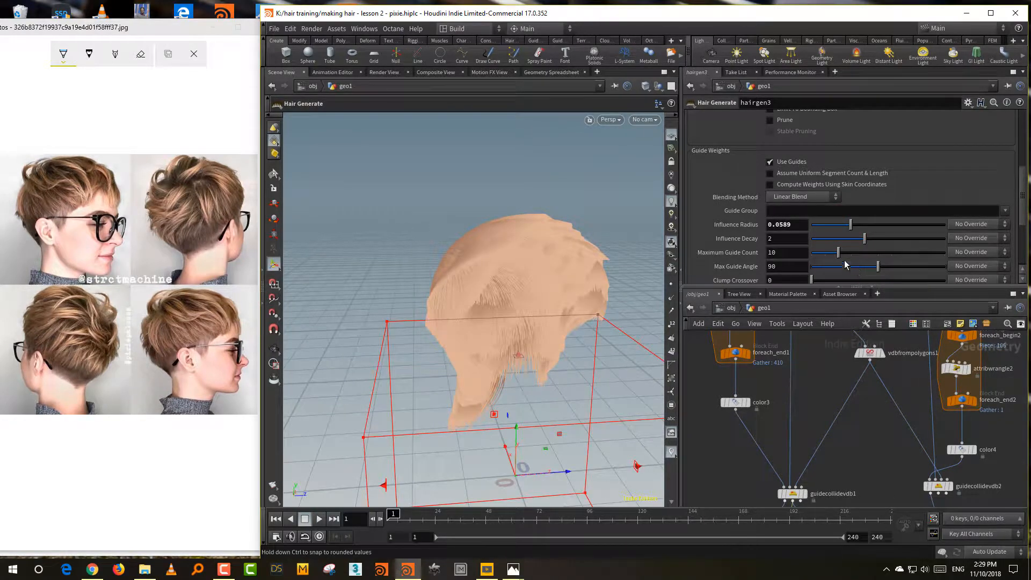
Step: Lower the Maximum Guide Count of hairgen3, trying 3 and settling on 5
drag(824, 258, 826, 257)
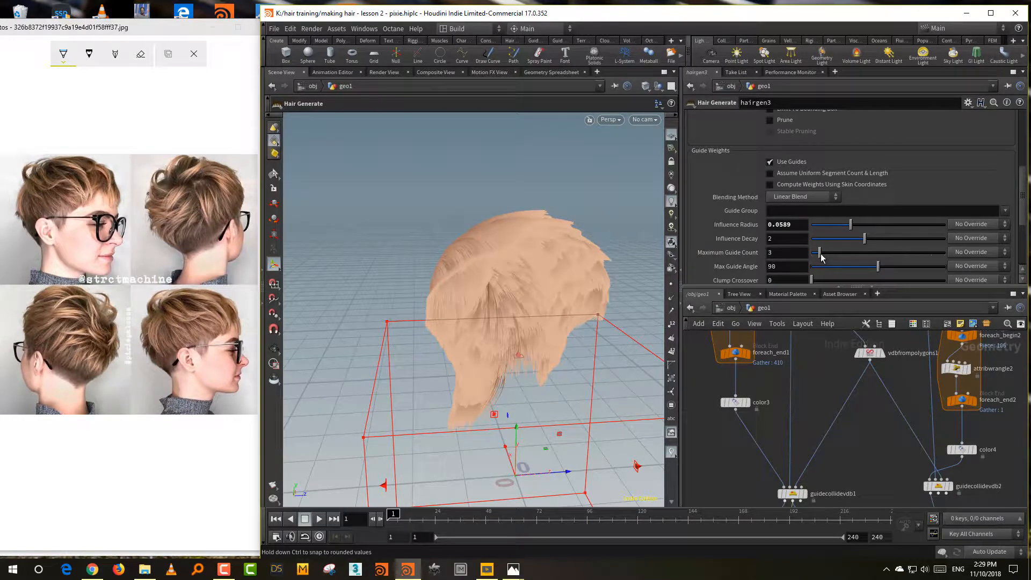
alt+drag(561, 409, 494, 403)
scroll(578, 361, up, 2)
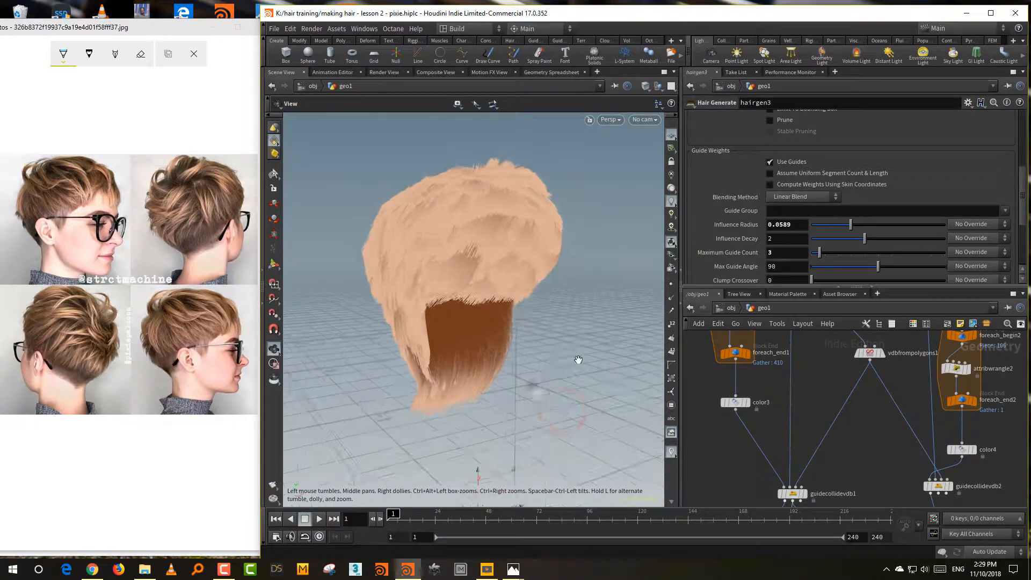
alt+drag(583, 361, 682, 354)
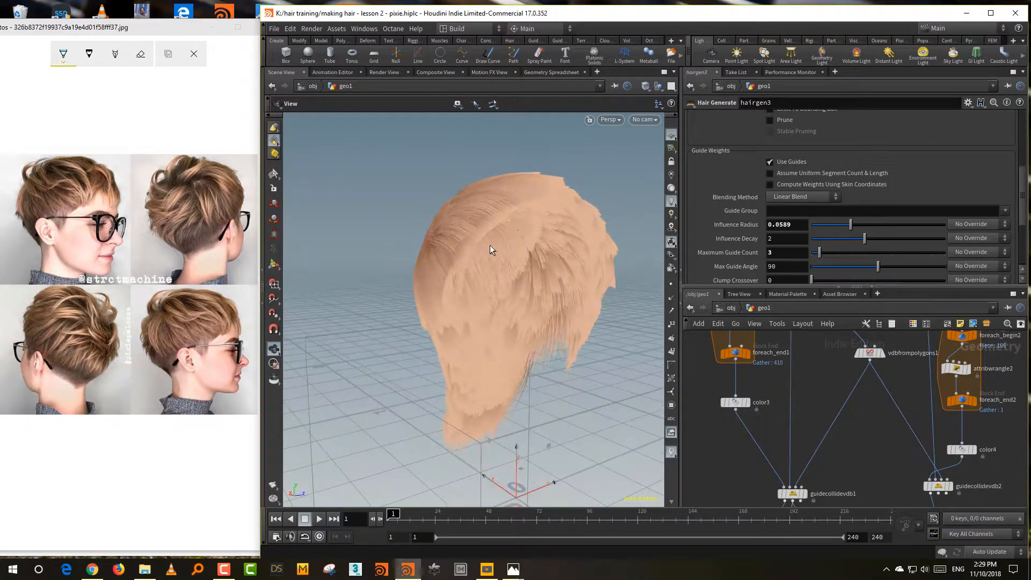
alt+drag(640, 269, 500, 259)
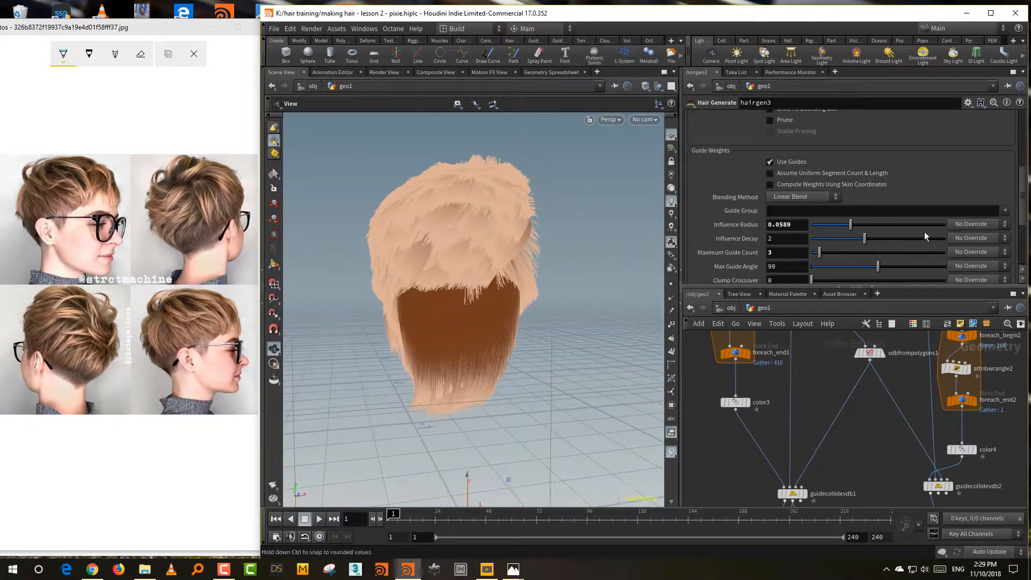
drag(828, 260, 826, 258)
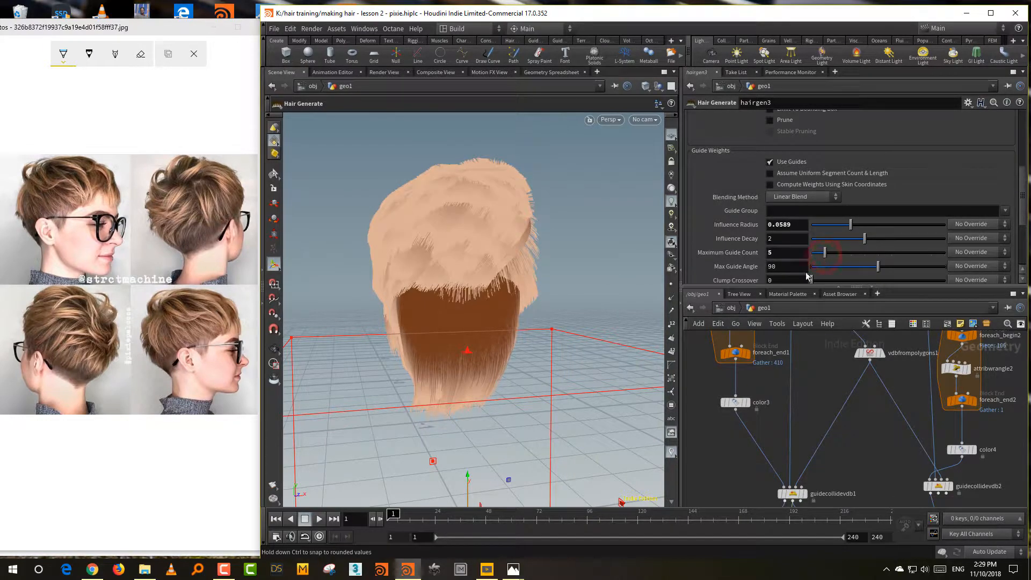
alt+drag(587, 368, 580, 325)
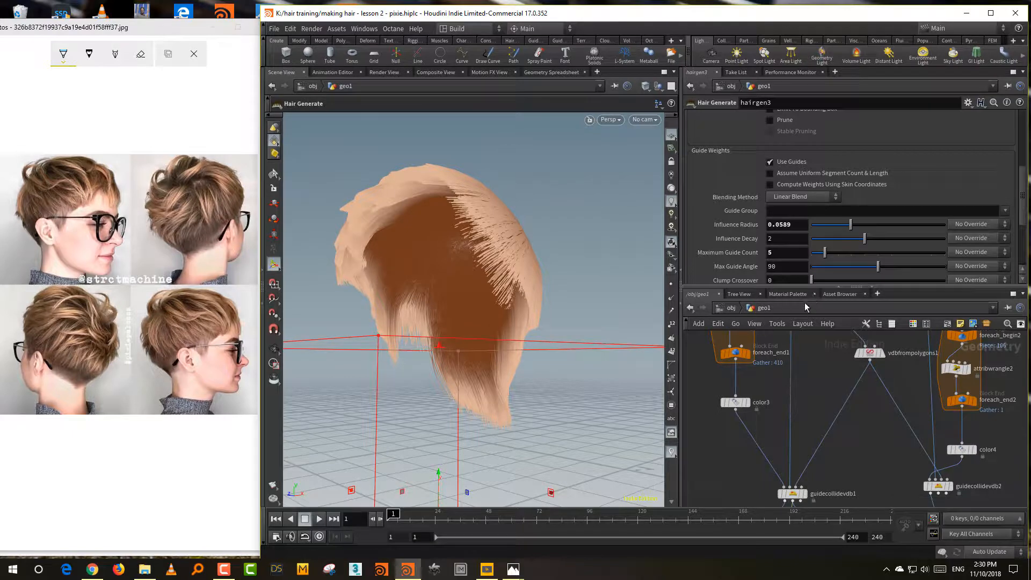
Step: Display and select the guidegroom1 node upstream to view its guides with the groom brush active
drag(803, 286, 803, 218)
middle_drag(811, 335, 806, 469)
middle_drag(833, 354, 821, 398)
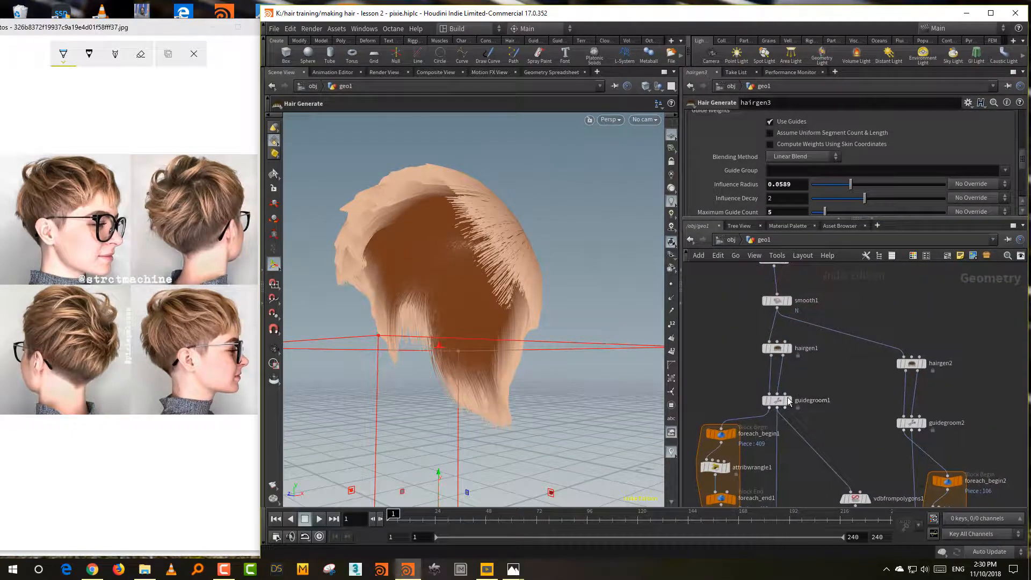
click(785, 402)
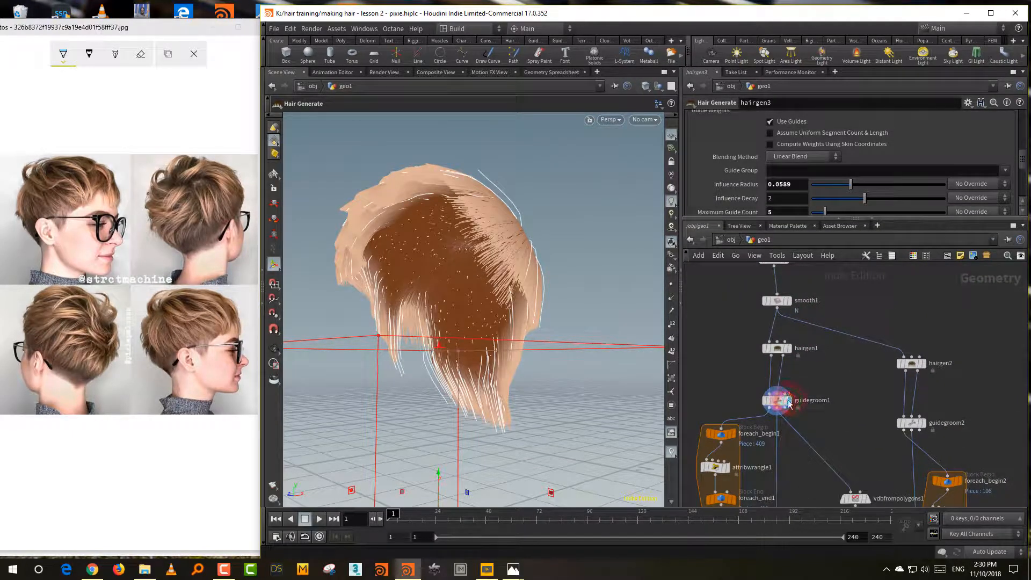
click(785, 401)
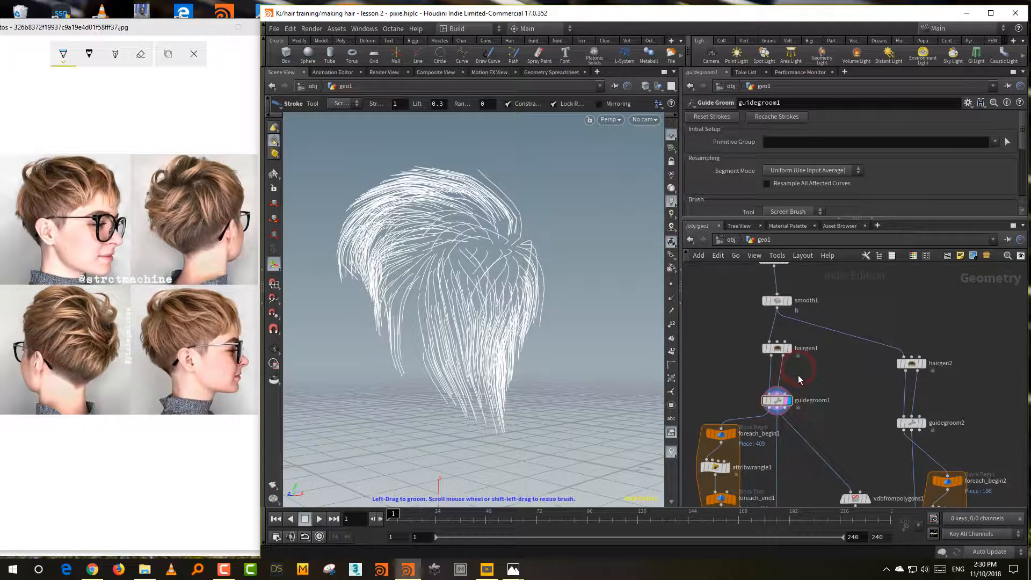
mouse_move(586, 390)
alt+mouse_down()
mouse_move(556, 388)
mouse_move(718, 356)
alt+mouse_up()
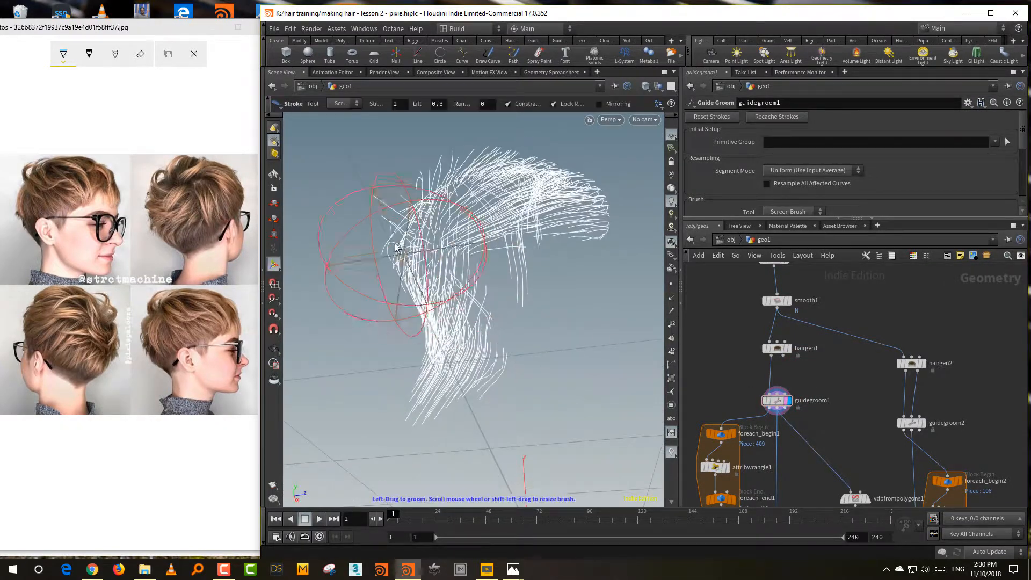
Step: Examine the guidegroom1 guides from several angles and trace the node network from the groom down to hairgen3
drag(411, 242, 414, 289)
mouse_move(511, 286)
alt+mouse_down()
mouse_move(482, 283)
mouse_move(481, 209)
alt+mouse_up()
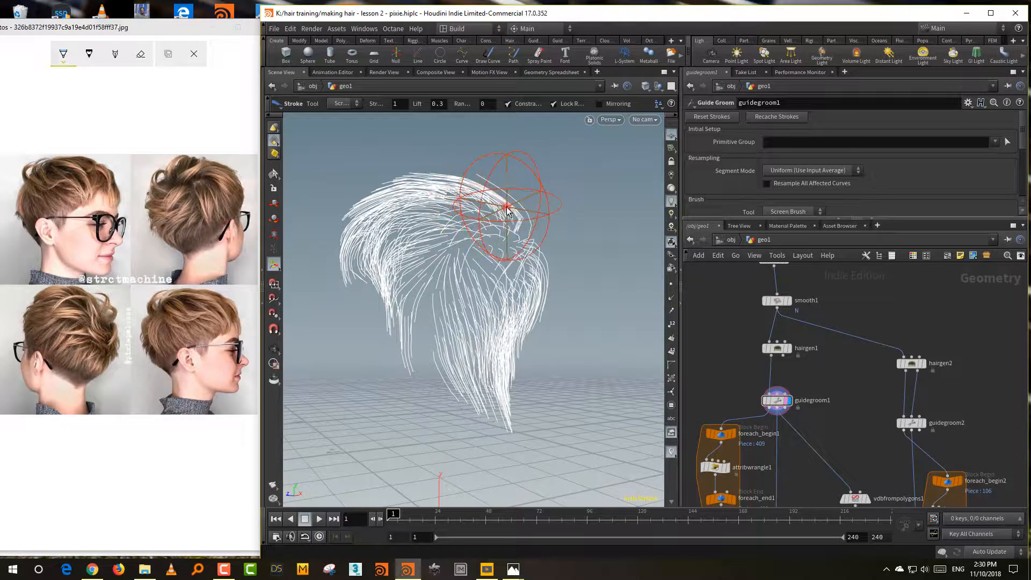
middle_drag(850, 433, 841, 361)
drag(773, 283, 768, 321)
middle_drag(830, 411, 789, 311)
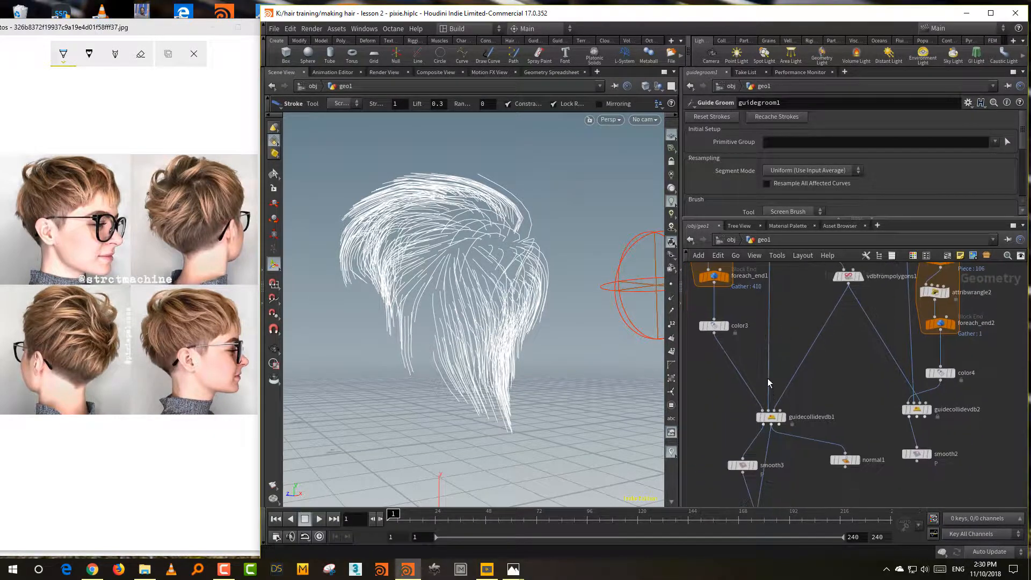
middle_drag(771, 462, 769, 371)
middle_drag(787, 411, 786, 549)
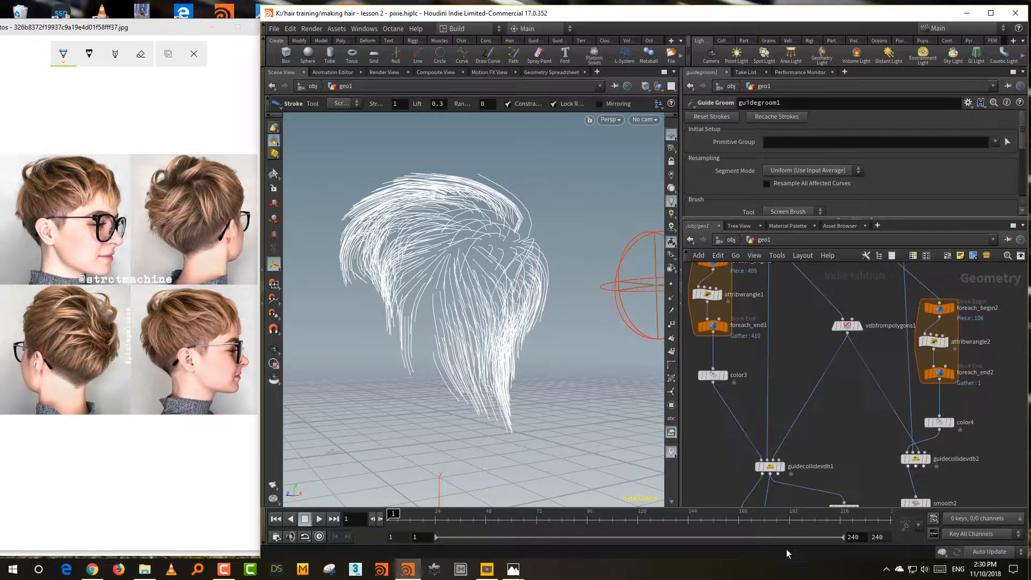
middle_drag(791, 344, 786, 508)
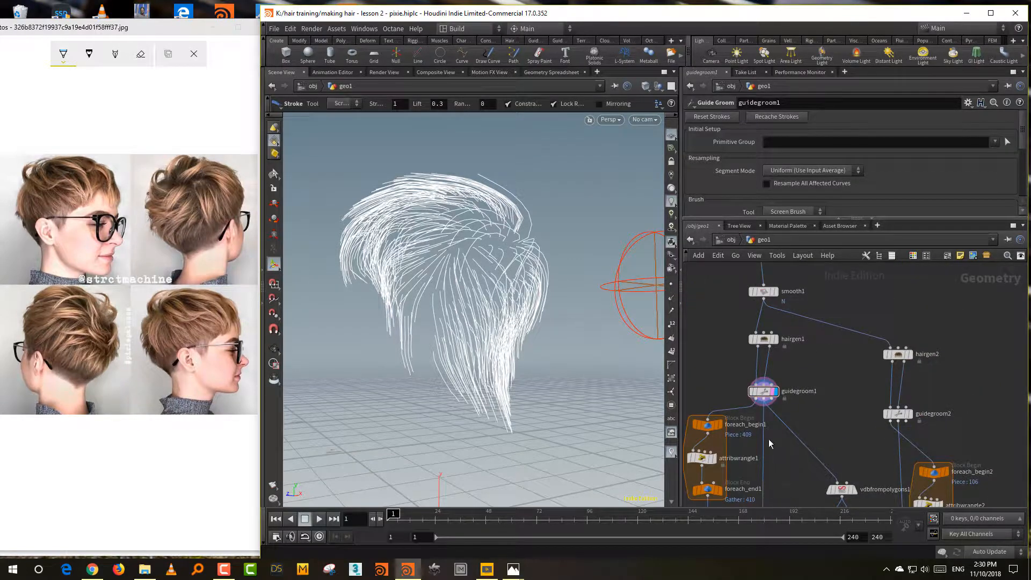
mouse_move(793, 385)
middle_down()
mouse_move(785, 469)
mouse_move(824, 348)
middle_up()
middle_drag(826, 499, 812, 315)
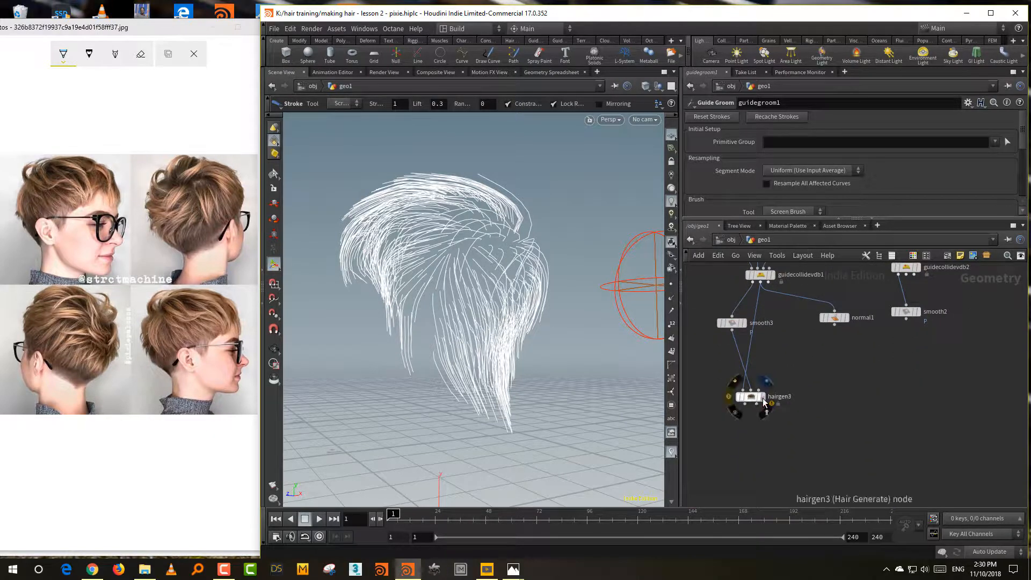
Step: Display the generated hair of hairgen3 and select that node
click(760, 398)
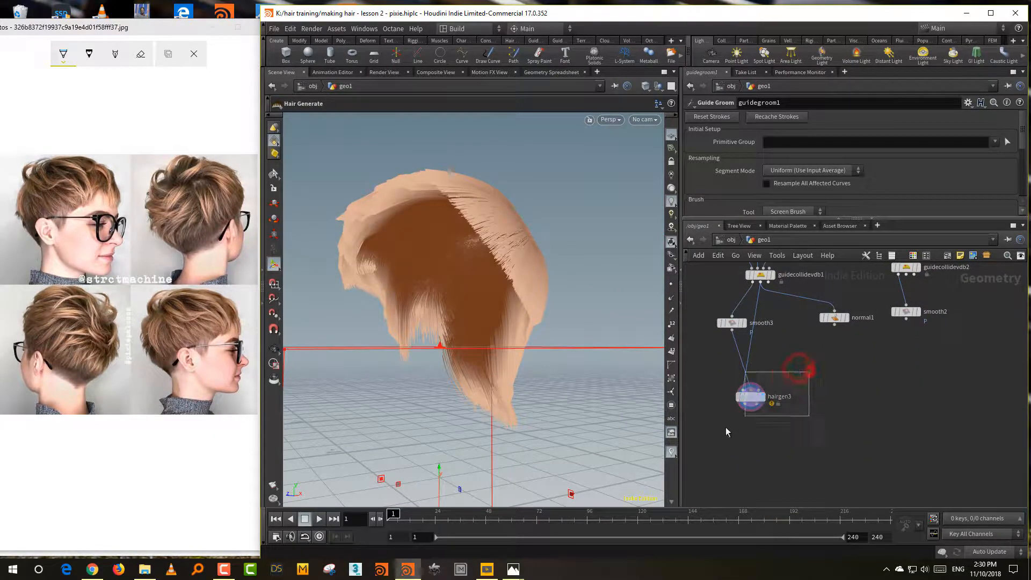
drag(727, 428, 723, 431)
alt+drag(571, 405, 653, 434)
middle_drag(766, 462, 793, 436)
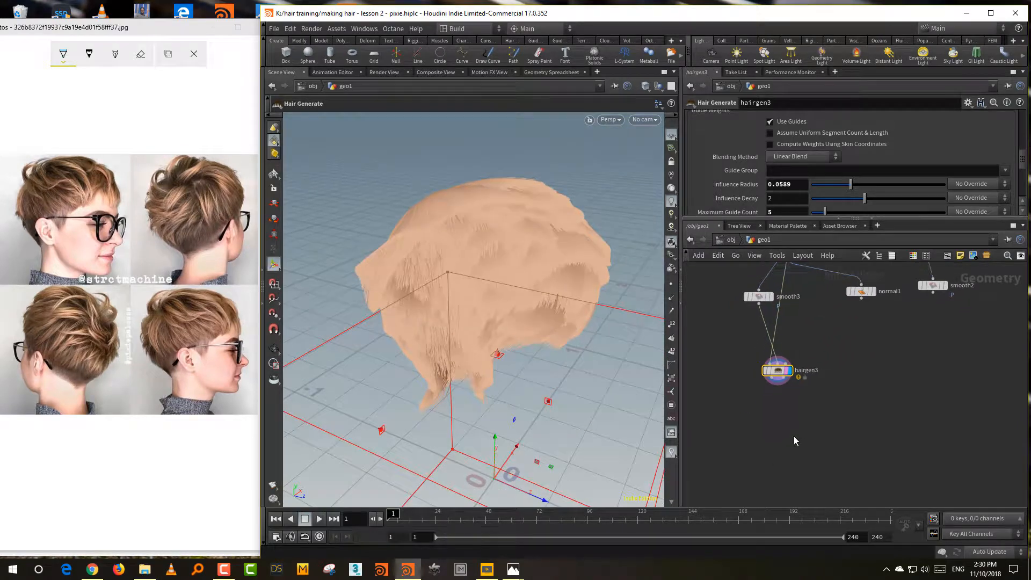
Step: Add a Guide Process (Set Length) node below hairgen3
key(Tab)
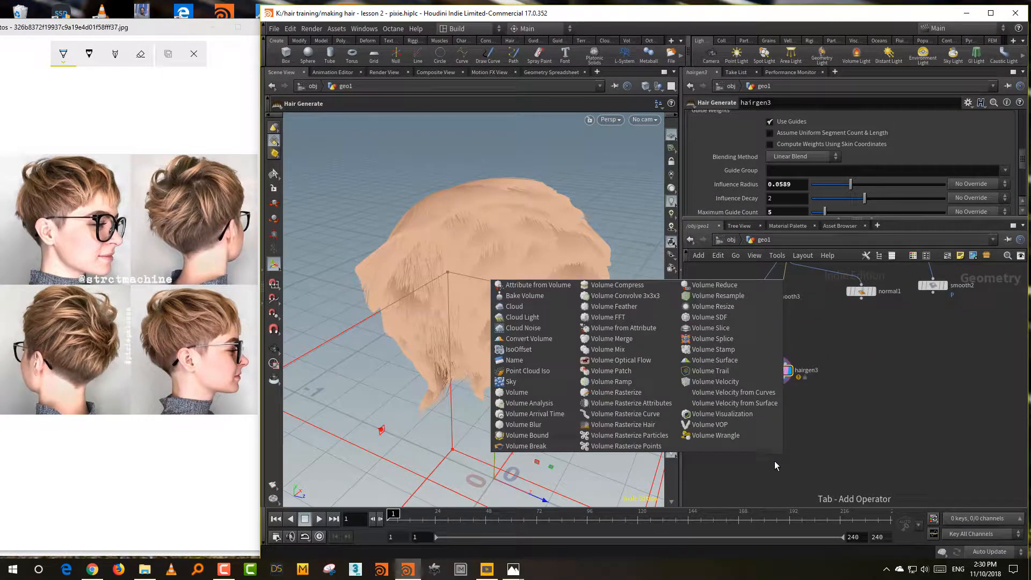
text(le)
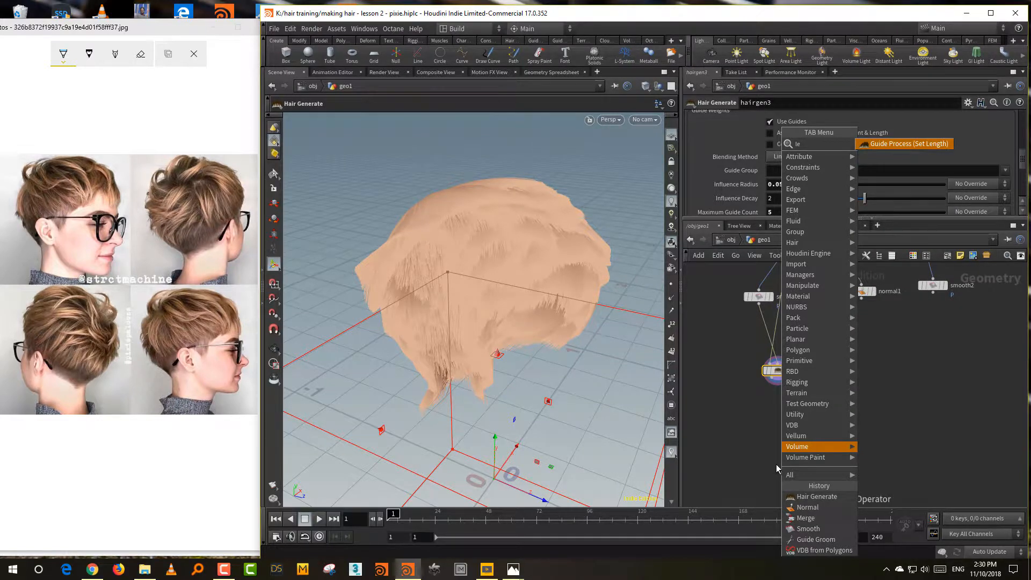
key(Return)
click(777, 448)
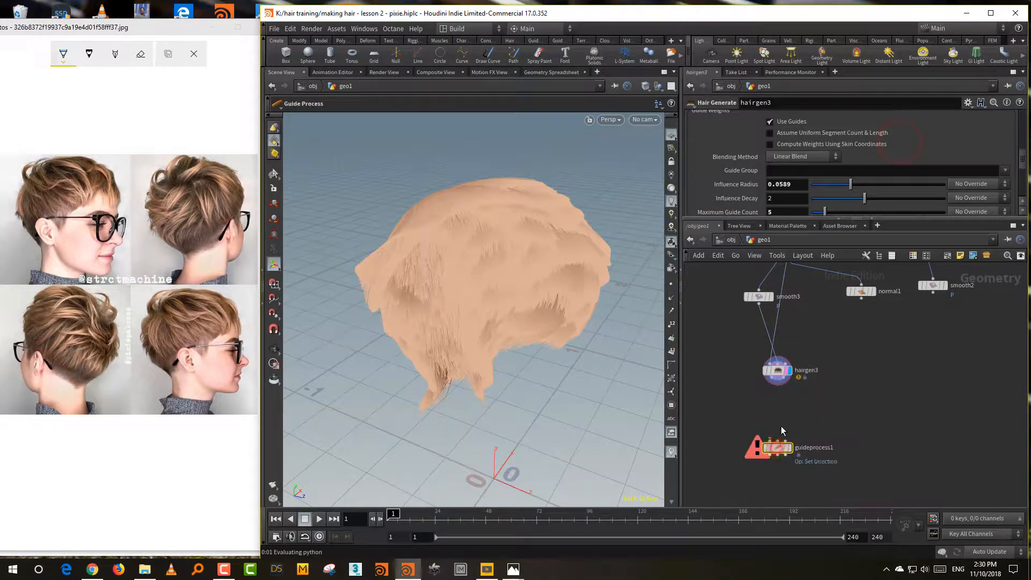
middle_drag(794, 409, 811, 402)
drag(532, 376, 563, 394)
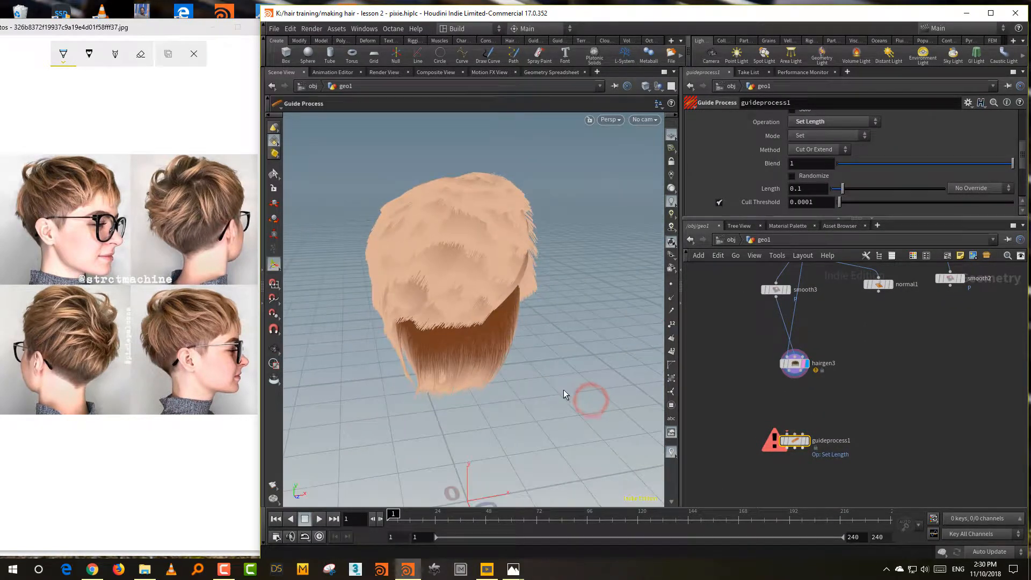
Step: Add a Guide Process (Frizz) node between hairgen3 and the Set Length node
middle_drag(818, 414, 806, 427)
key(Tab)
mouse_move(805, 435)
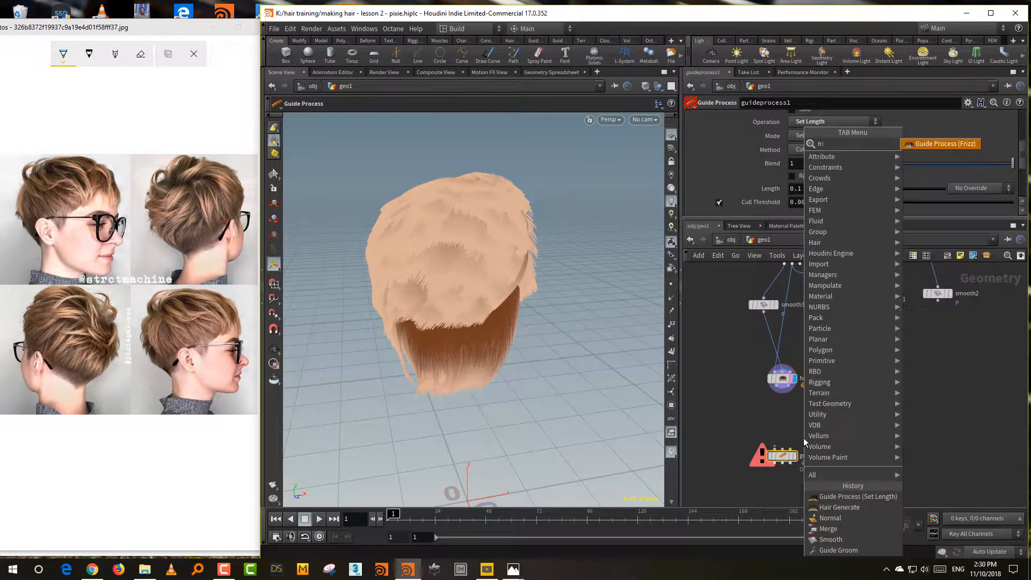
click(942, 144)
click(776, 442)
scroll(804, 395, up, 3)
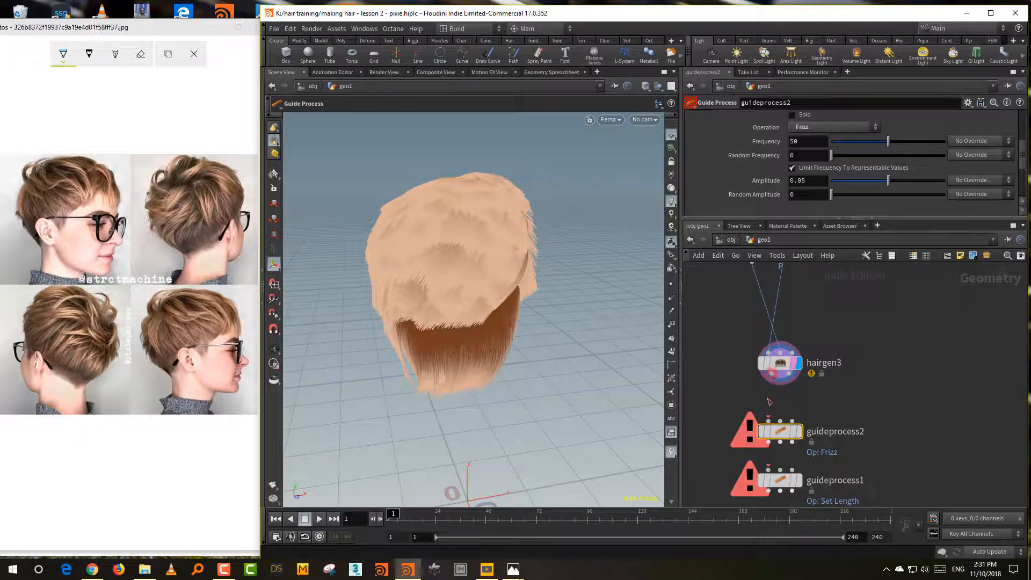
Step: Wire the hair and skin outputs of hairgen3 into the Frizz node guideprocess2 and display its result
drag(774, 379, 781, 402)
click(791, 380)
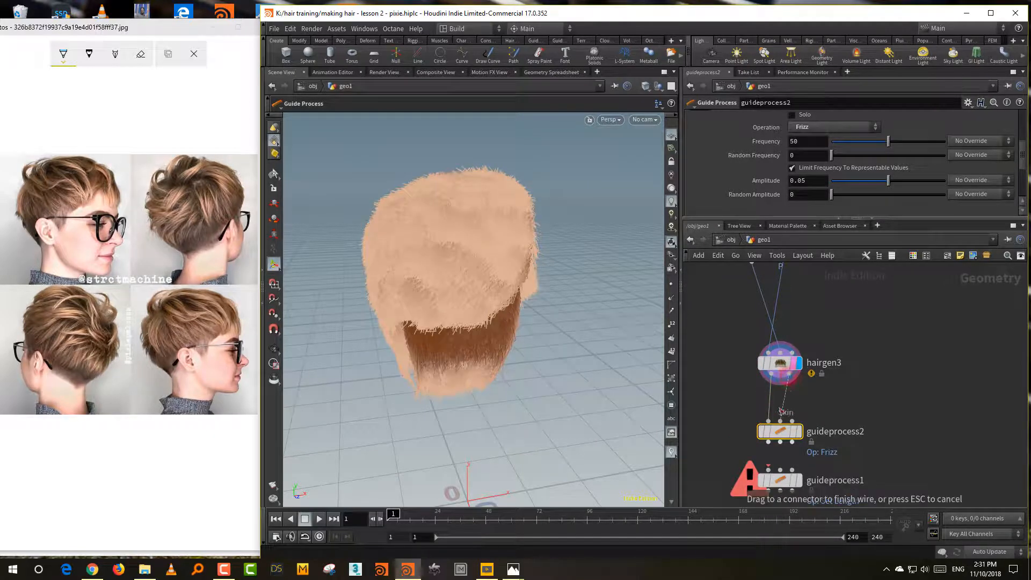
click(780, 418)
click(798, 431)
drag(813, 439, 848, 409)
drag(537, 382, 546, 369)
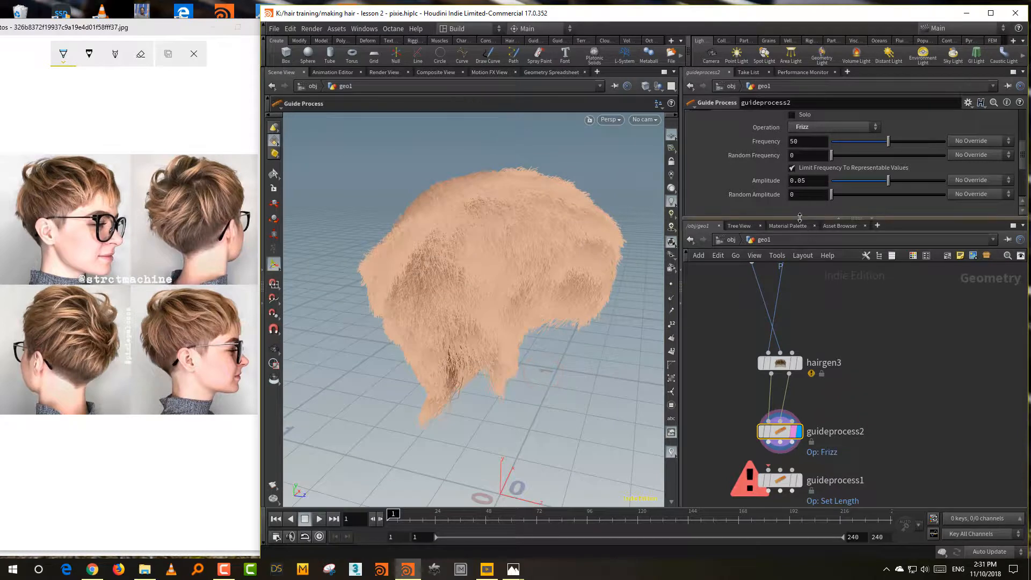
Step: On guideprocess2, set the frizz Frequency to 2 and raise the Amplitude to 0.0787
drag(804, 245, 804, 296)
text(2)
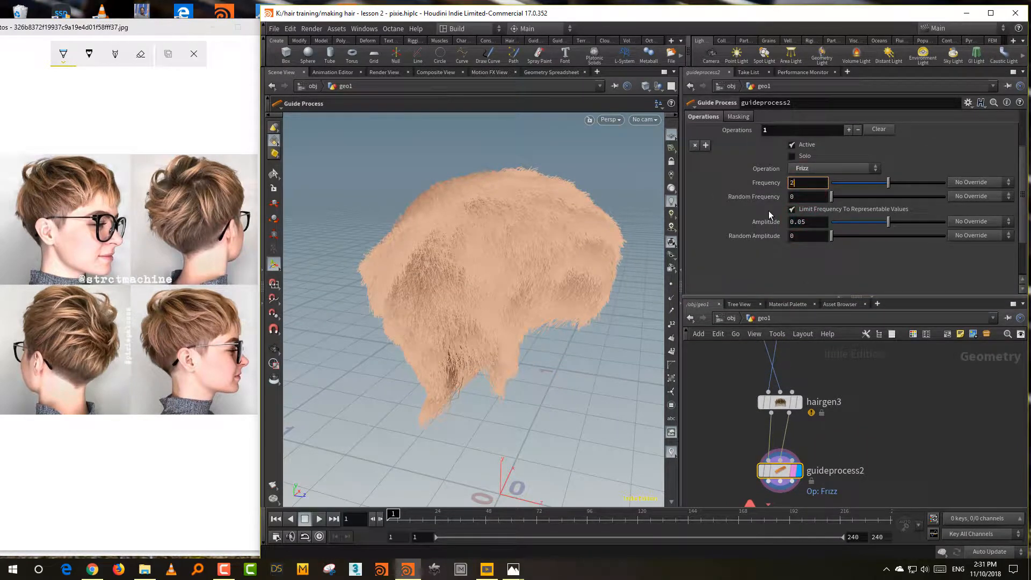
key(Return)
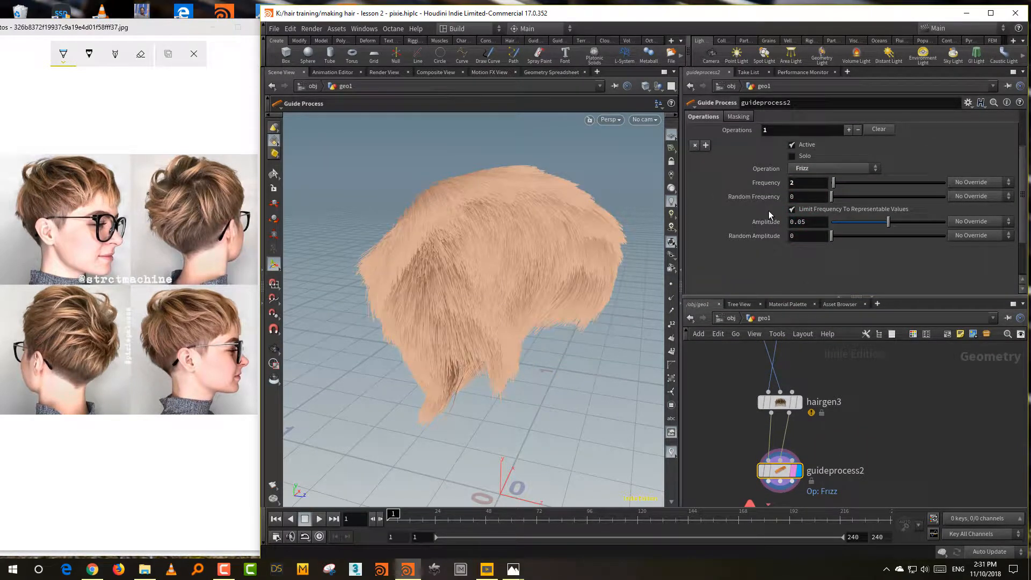
alt+drag(579, 400, 512, 416)
scroll(497, 365, up, 5)
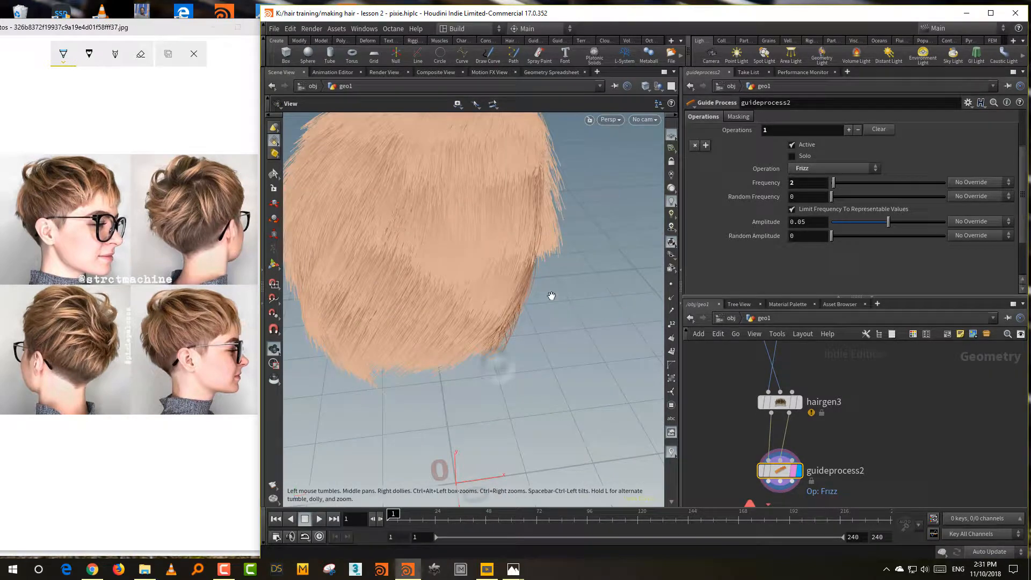
drag(934, 224, 935, 224)
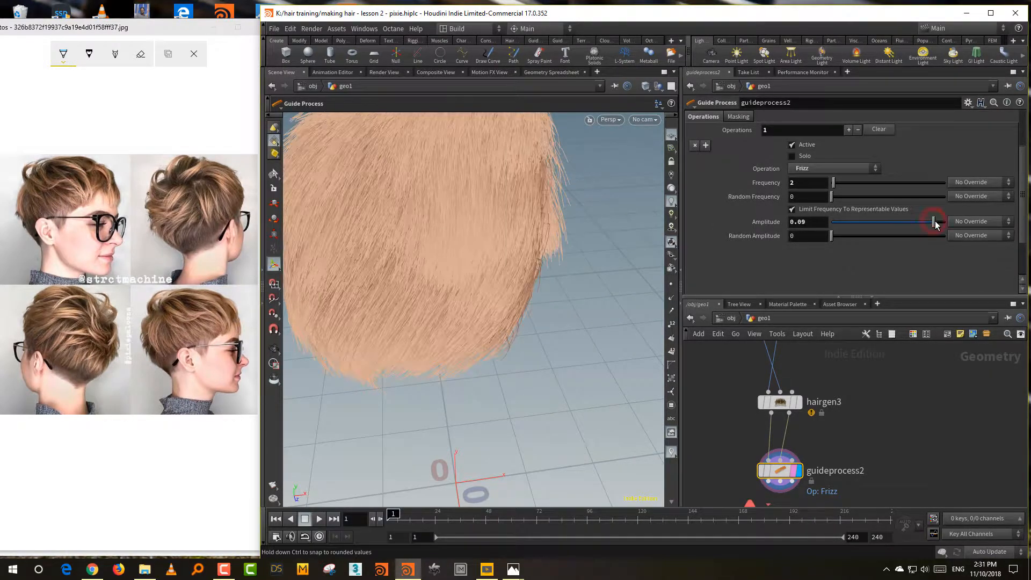
click(921, 224)
scroll(494, 387, down, 4)
alt+drag(494, 386, 540, 339)
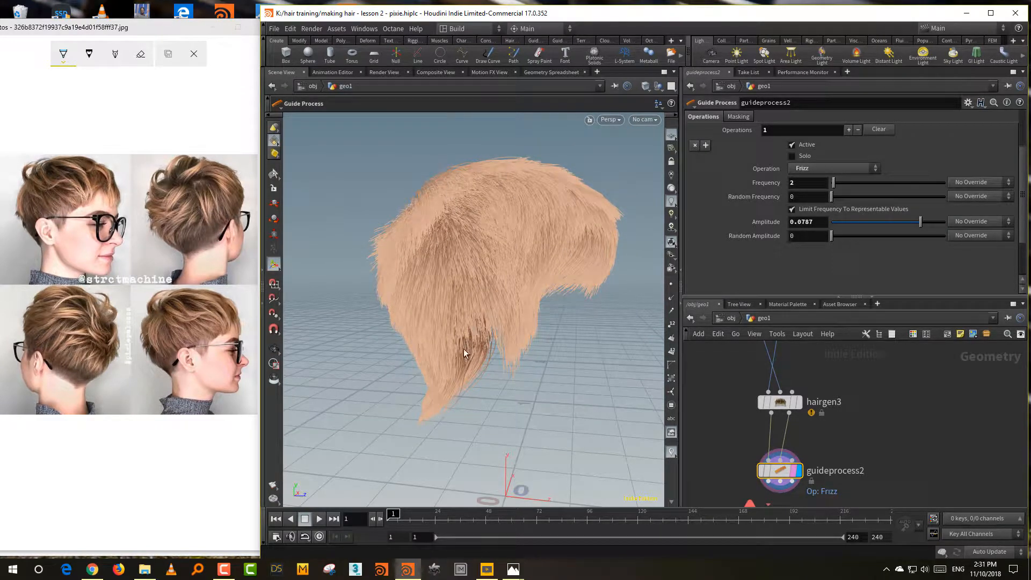
Step: Override the frizz Amplitude with the skin attribute "blend" and lower the Amplitude to 0.073
click(982, 223)
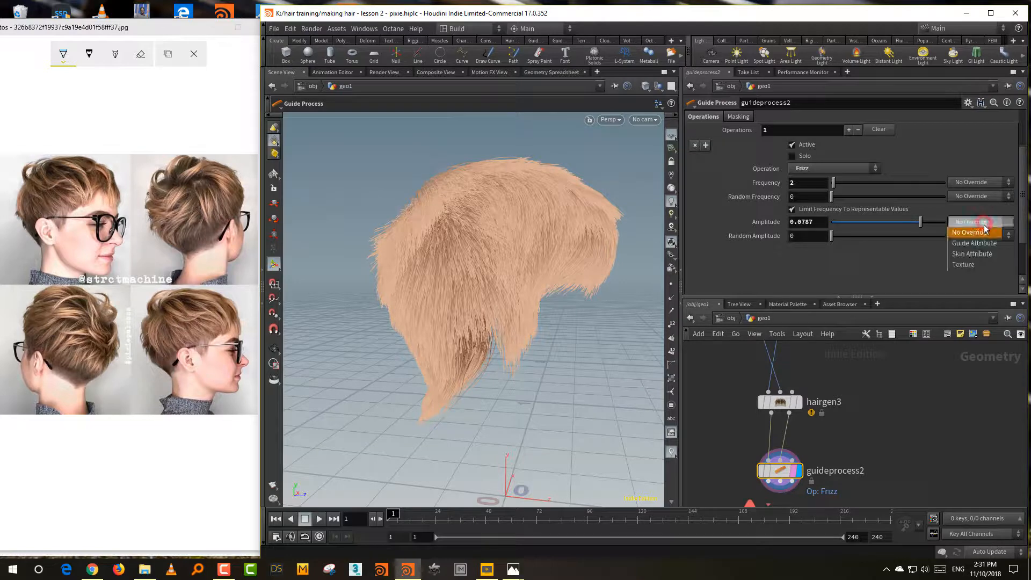
click(973, 254)
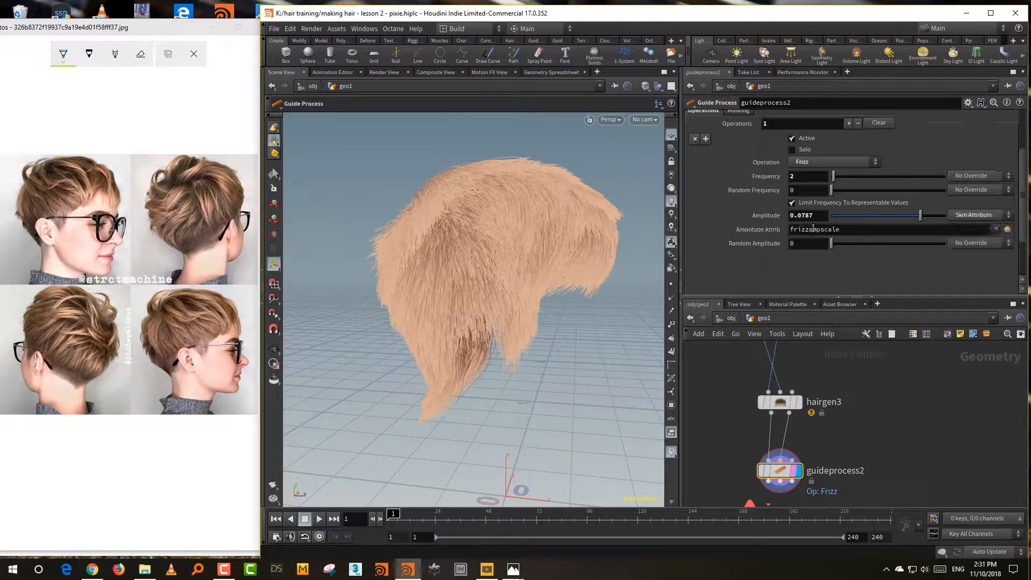
text(blend)
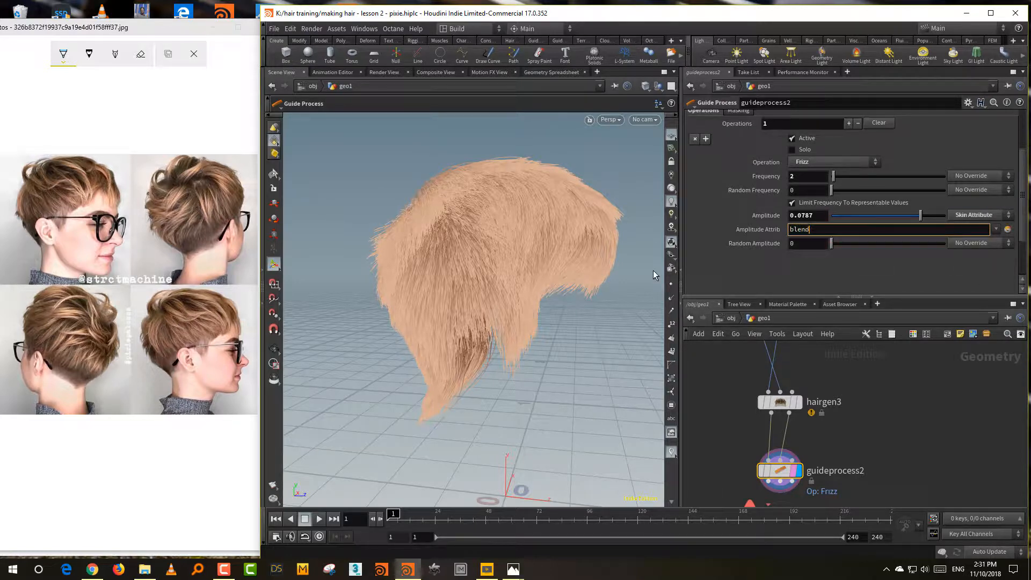
key(Return)
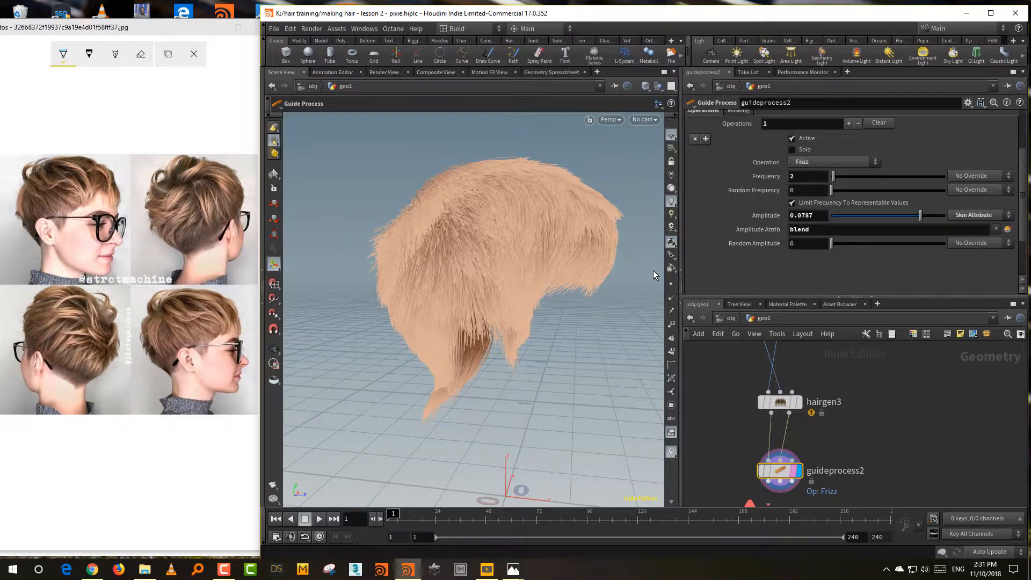
mouse_move(588, 322)
mouse_down()
mouse_move(559, 322)
mouse_move(582, 323)
mouse_up()
mouse_move(922, 216)
mouse_down()
mouse_move(932, 216)
mouse_move(903, 219)
mouse_move(914, 217)
mouse_up()
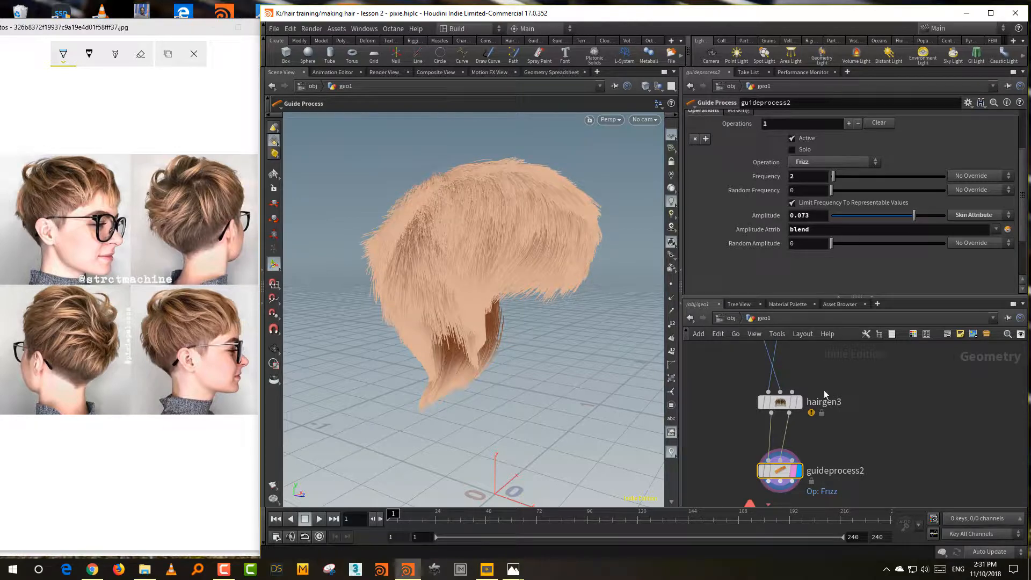
Step: Wire the hair and skin outputs of guideprocess2 into the Set Length node guideprocess1 and display its result
middle_drag(842, 499, 855, 432)
drag(790, 434, 790, 477)
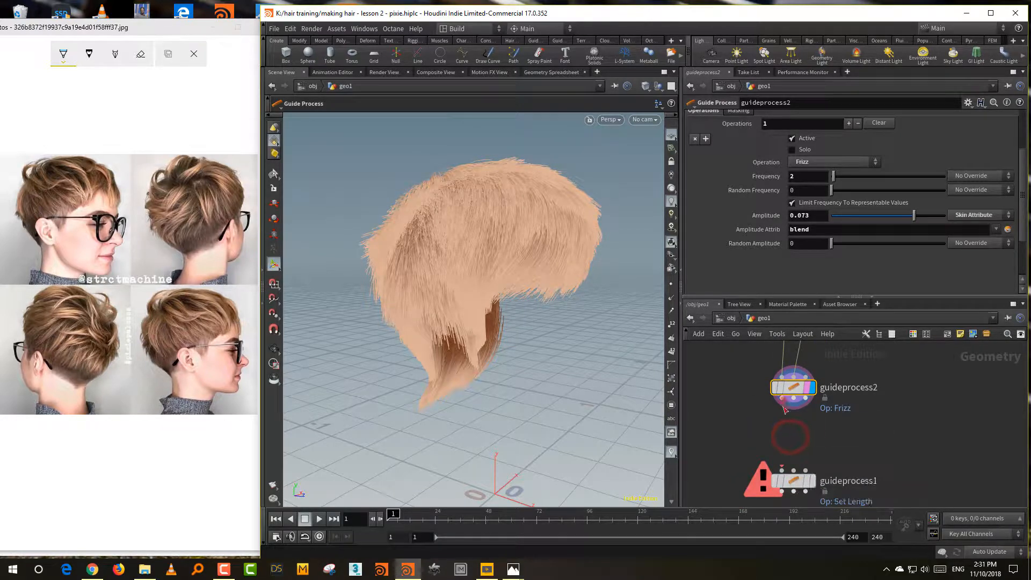
drag(784, 408, 785, 453)
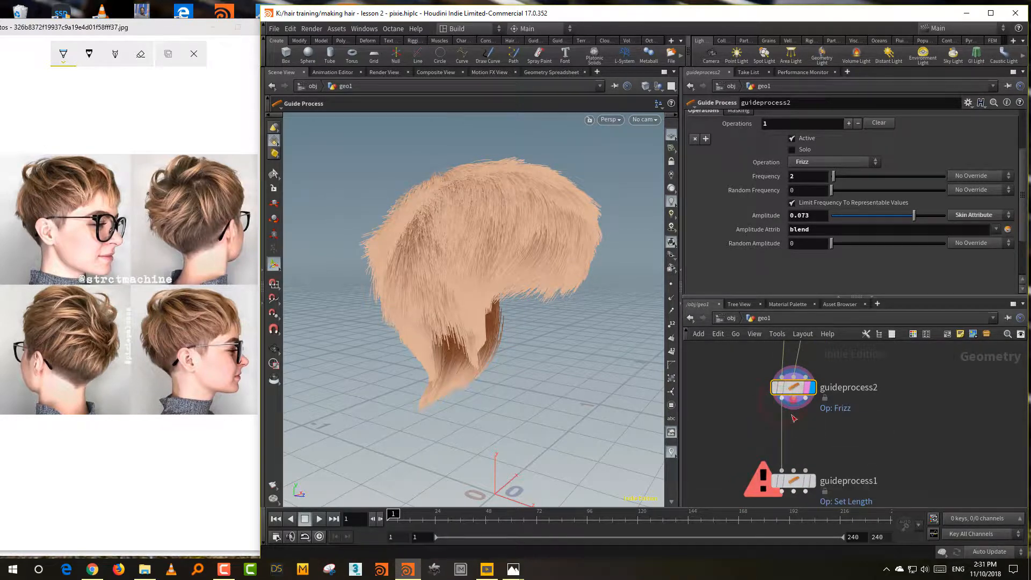
click(808, 480)
alt+drag(565, 379, 548, 396)
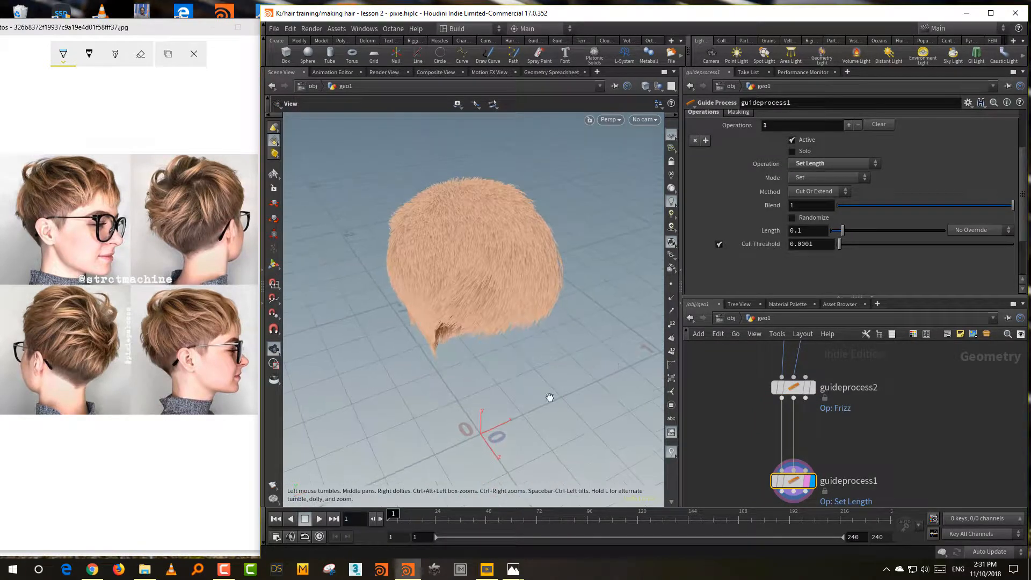
Step: On guideprocess1, change the length Mode to Multiply and override the Scale Factor with the skin attribute "long"
click(816, 177)
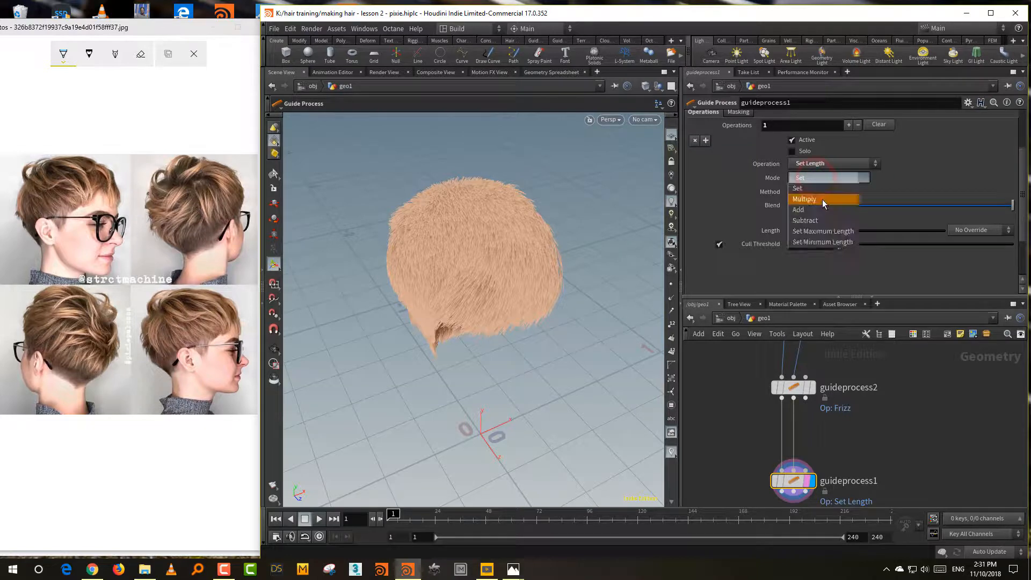
click(819, 200)
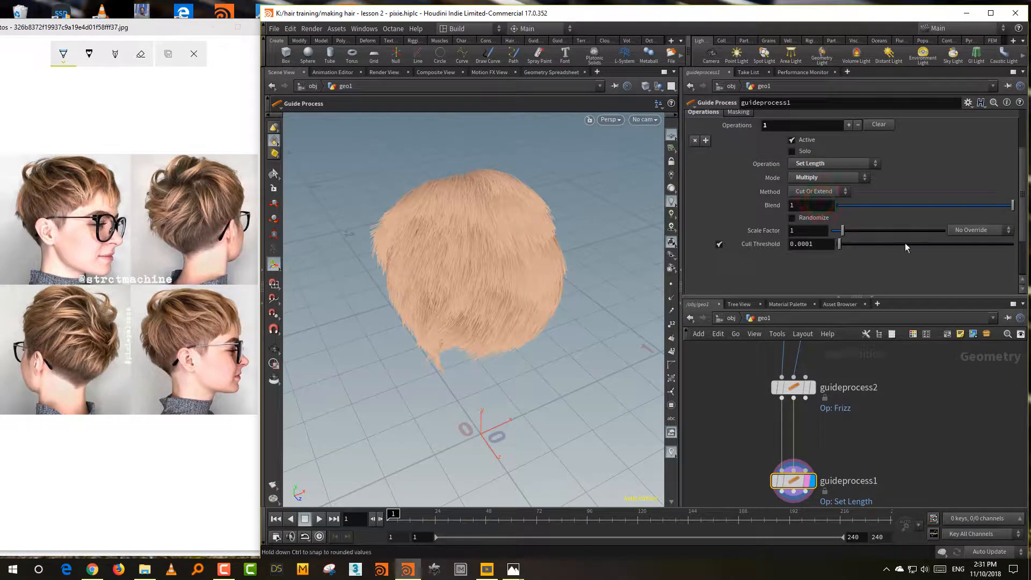
click(980, 230)
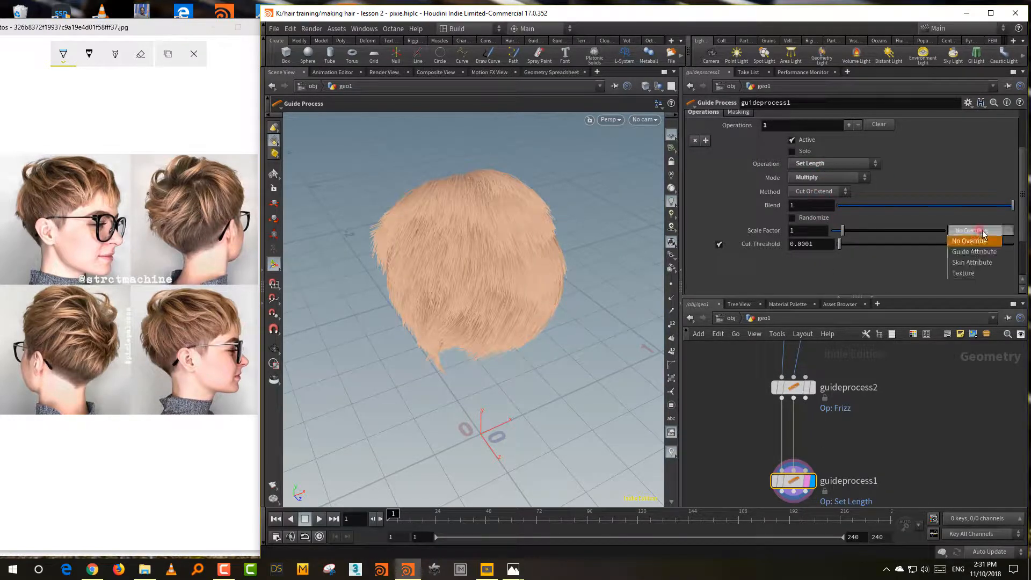
click(982, 263)
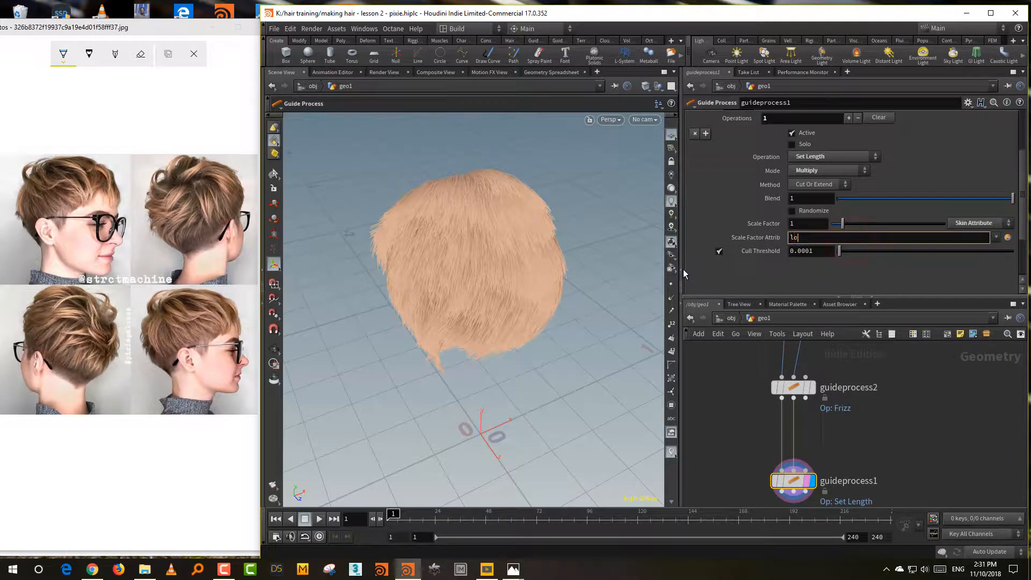
text(long)
key(Return)
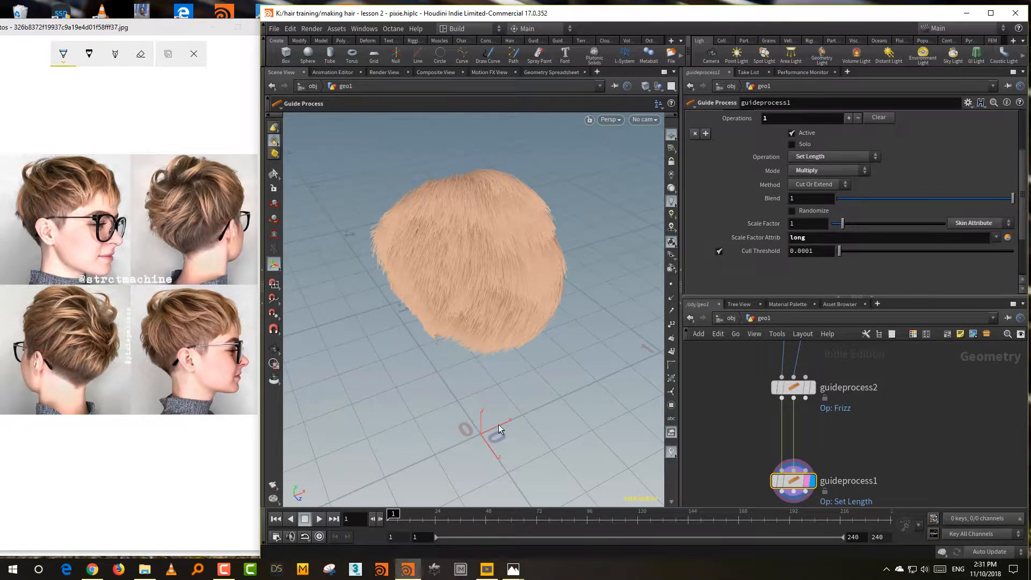
Step: Check the length-scaled hair from several sides and go up to the object-level network
alt+drag(499, 430, 551, 383)
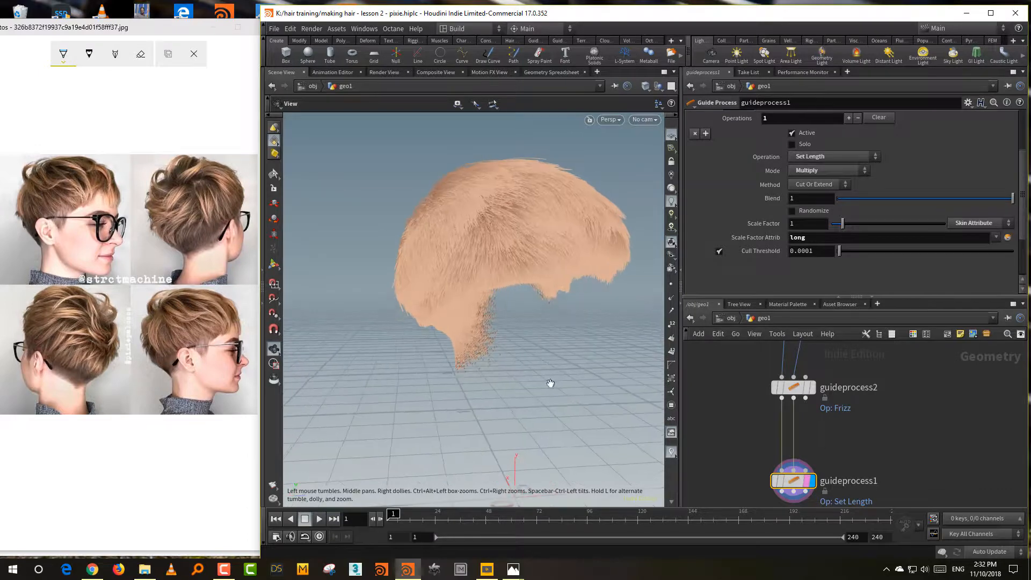
alt+drag(432, 358, 432, 361)
alt+drag(437, 244, 589, 295)
click(732, 319)
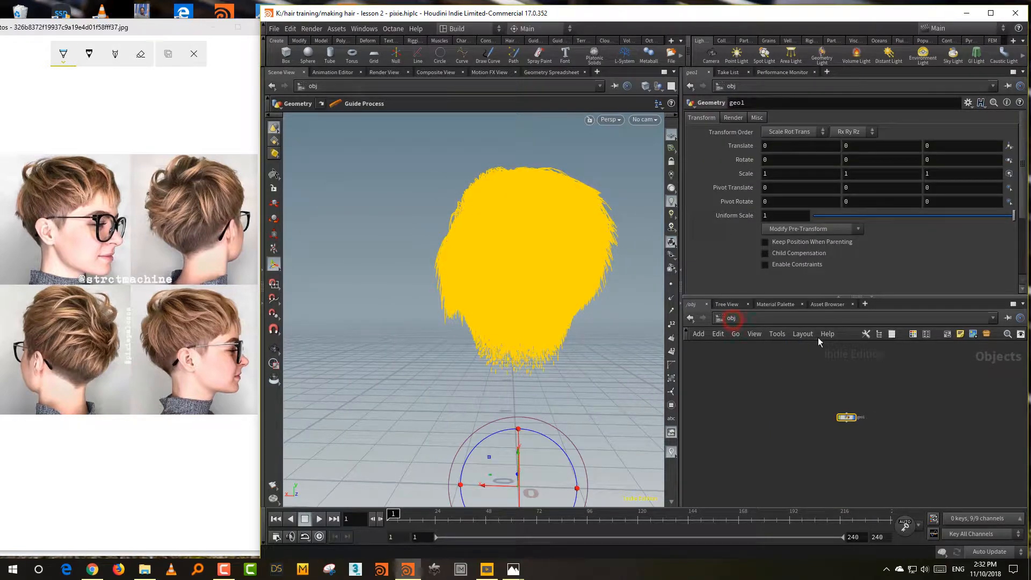
Step: Turn on Shade Open Curves In Viewport for geo1, return to its inner network and save the scene
click(758, 118)
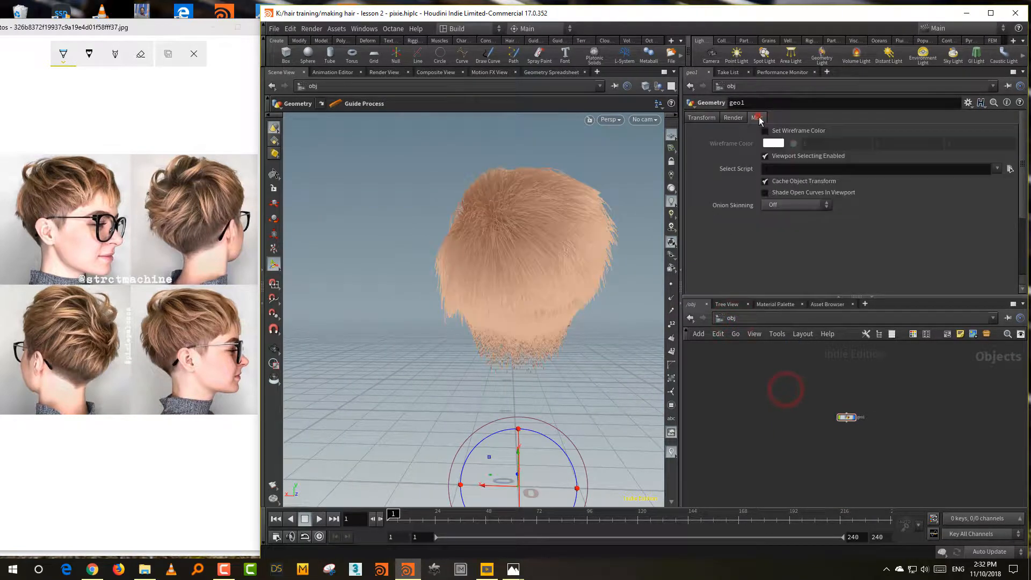
click(804, 193)
click(761, 360)
alt+drag(596, 395, 489, 429)
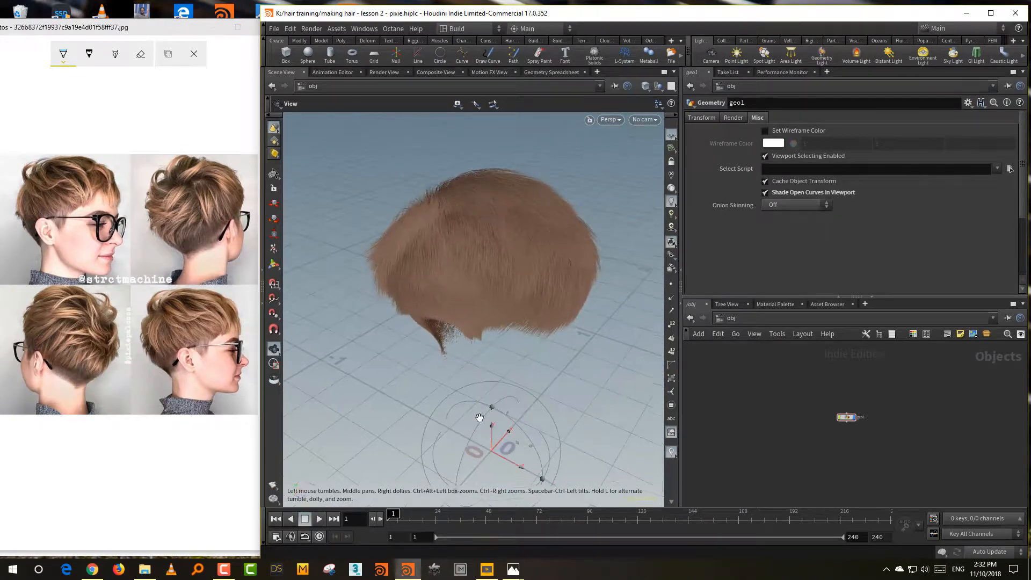
double_click(847, 417)
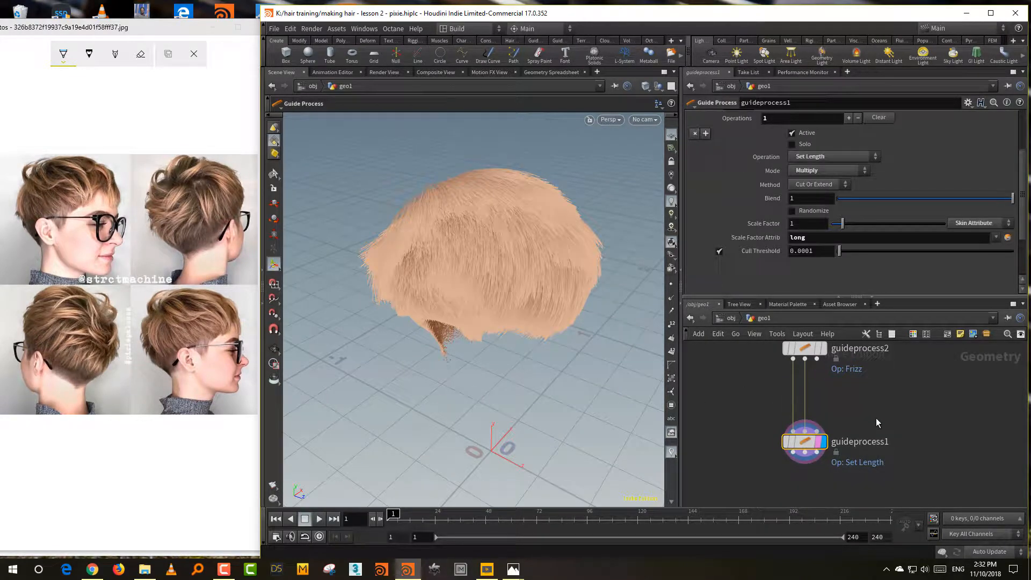
key(ctrl+s)
middle_drag(864, 422, 856, 440)
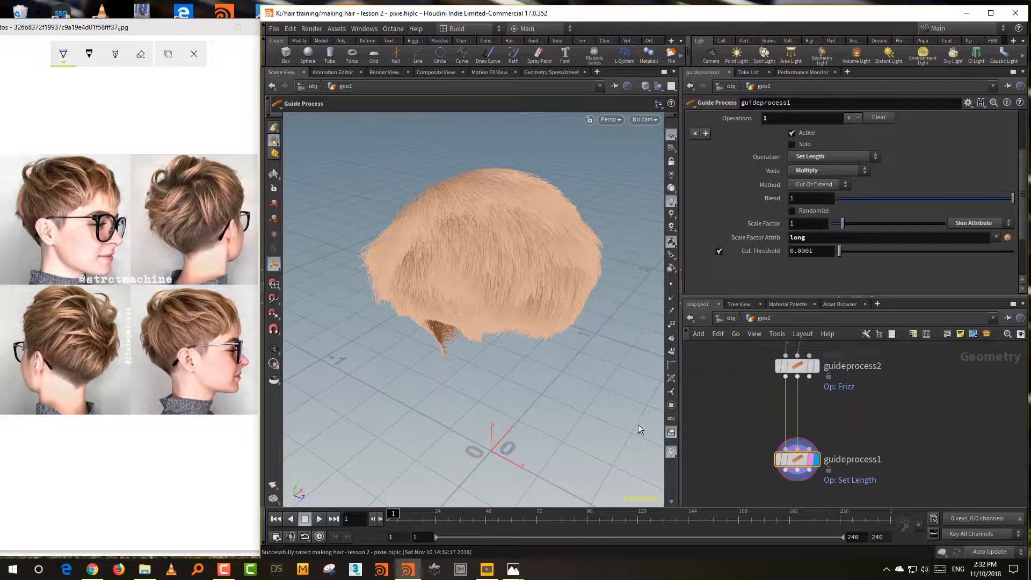
alt+drag(552, 419, 622, 426)
Step: Add a Hair Clump node below guideprocess1, wire guideprocess1's hair and skin outputs into it and display its result
middle_drag(861, 455, 853, 410)
click(776, 471)
key(Tab)
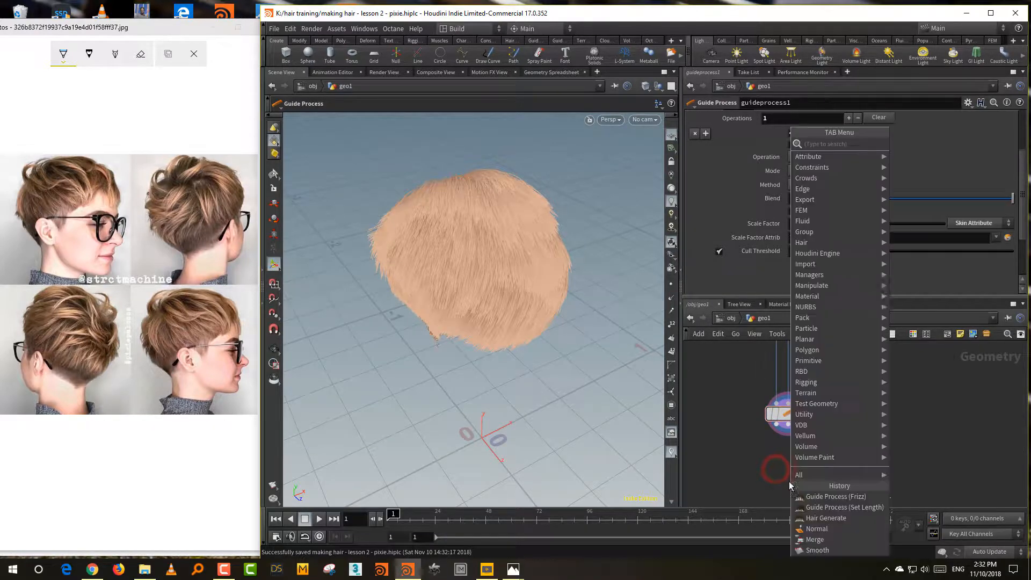
text(clump)
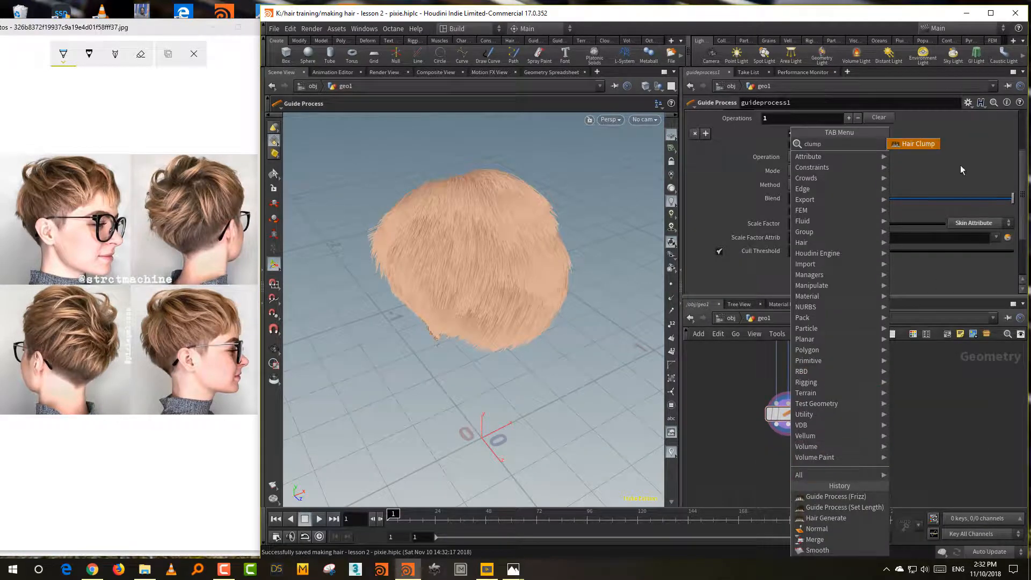
click(929, 147)
click(797, 463)
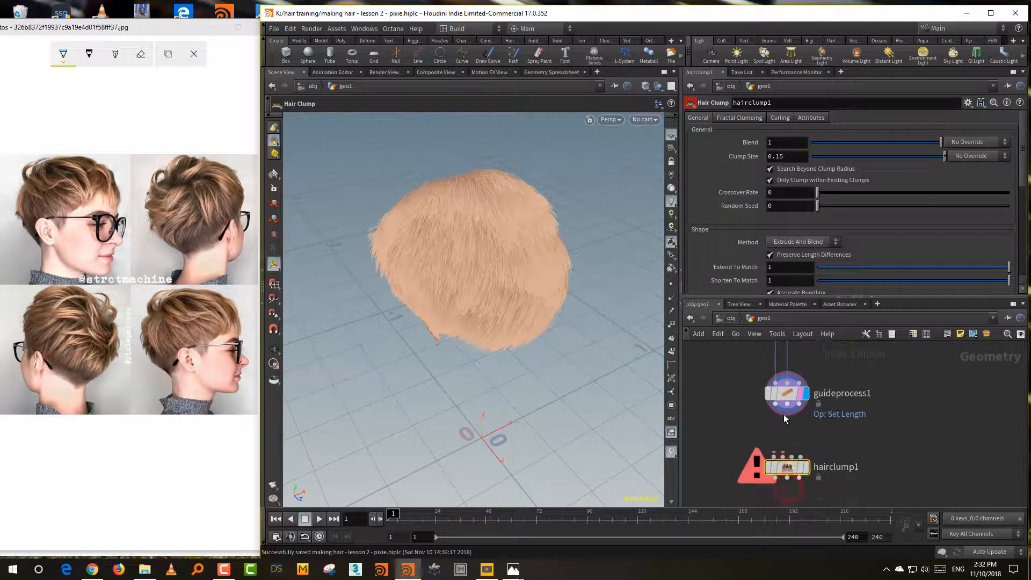
drag(775, 409, 771, 455)
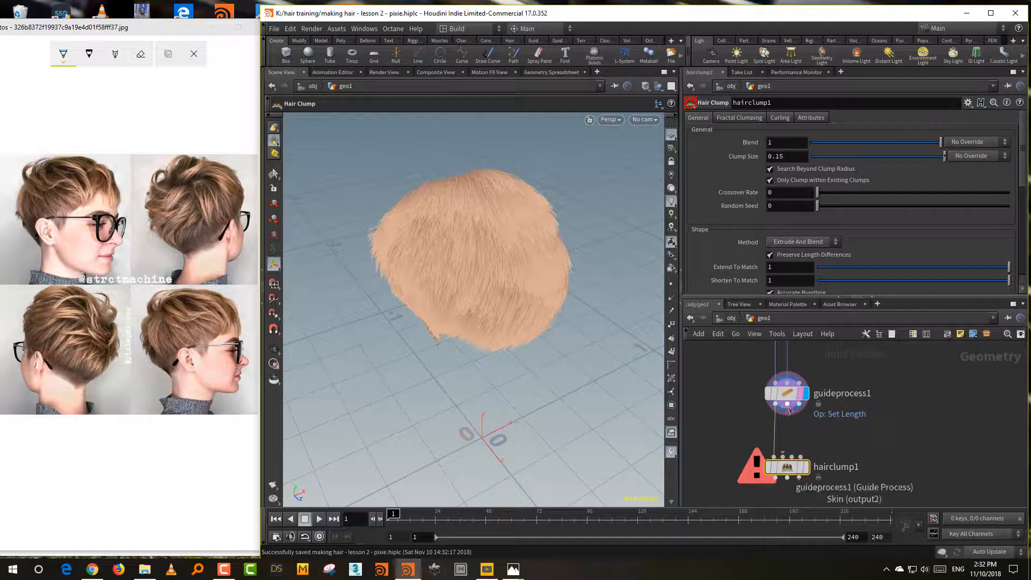
click(776, 456)
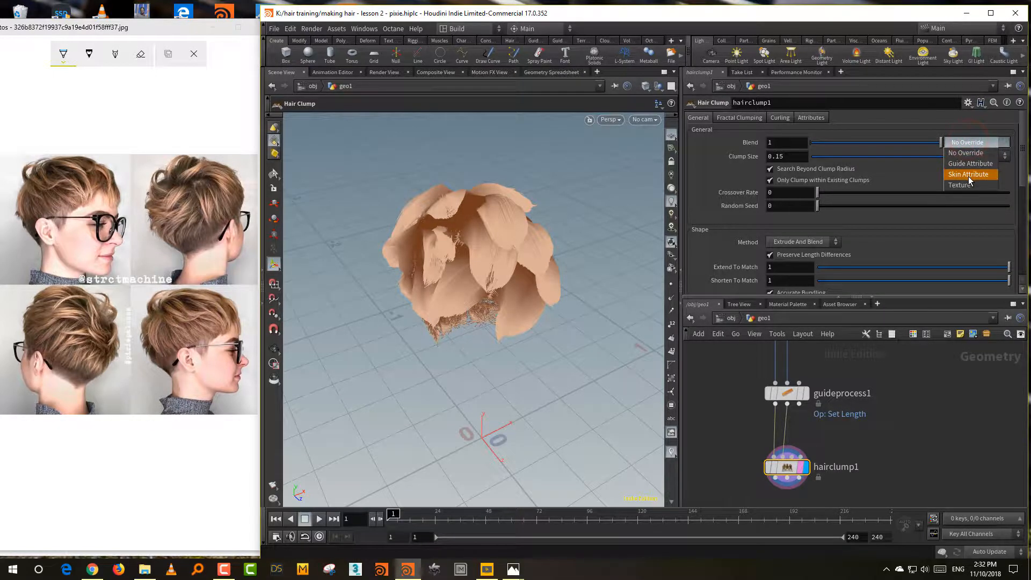
Step: Override the Blend of hairclump1 with the skin attribute "blend"
click(968, 176)
click(822, 156)
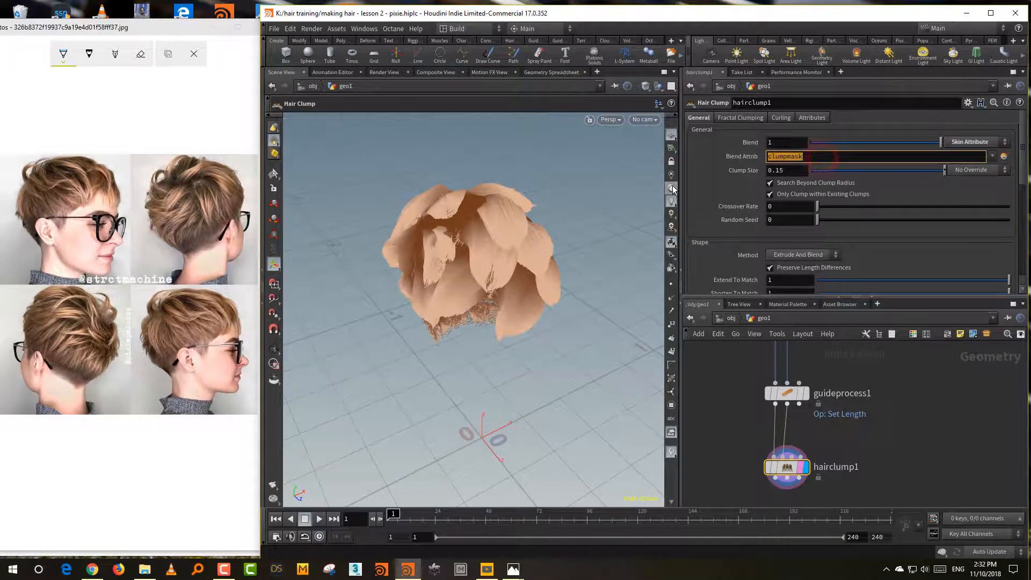
text(blend)
key(Return)
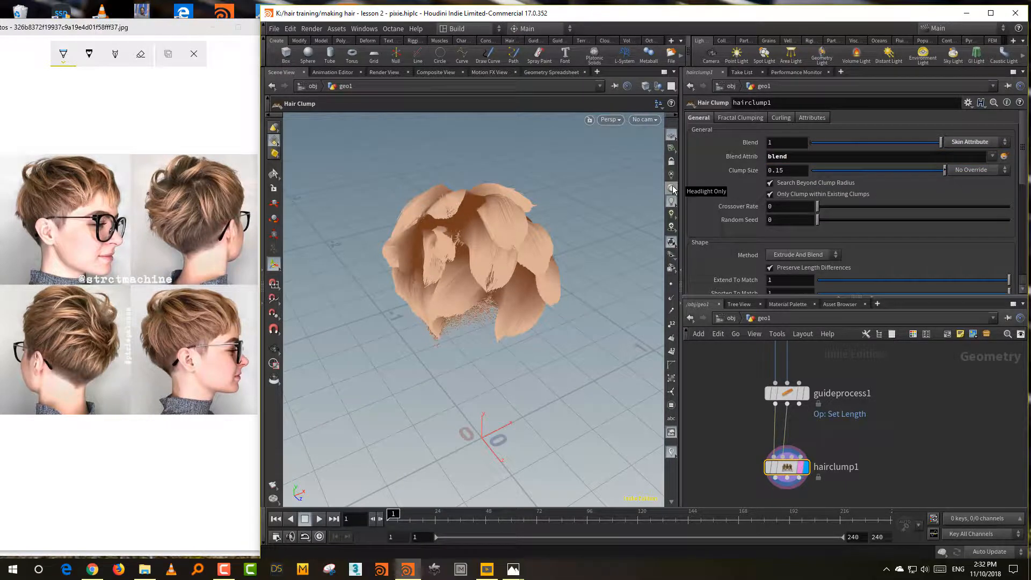
key(Escape)
Step: Reduce the Clump Size of hairclump1 to 0.0681, checking the clumps from several sides
drag(483, 398, 543, 365)
drag(908, 172, 893, 171)
key(Escape)
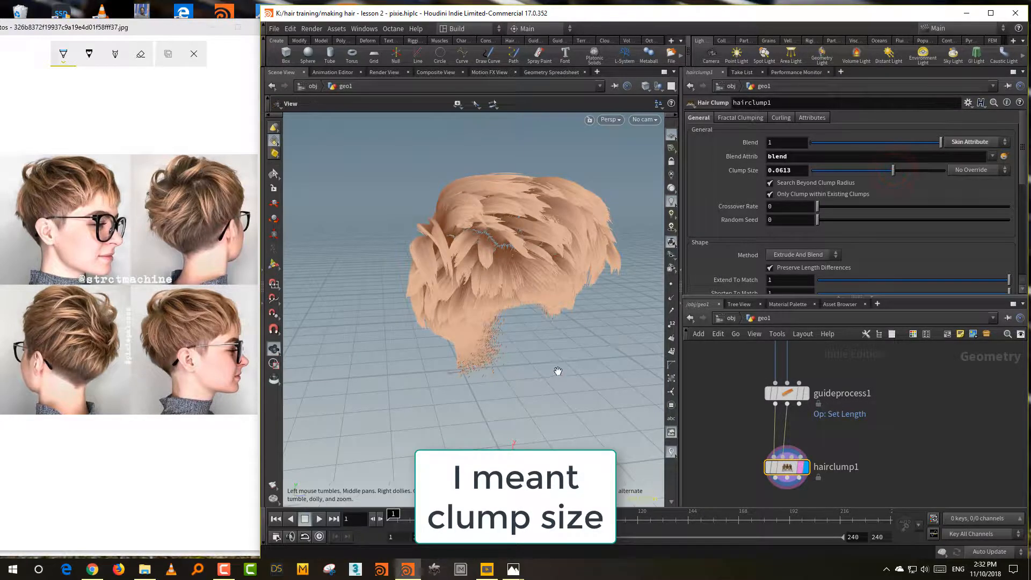
drag(555, 372, 424, 425)
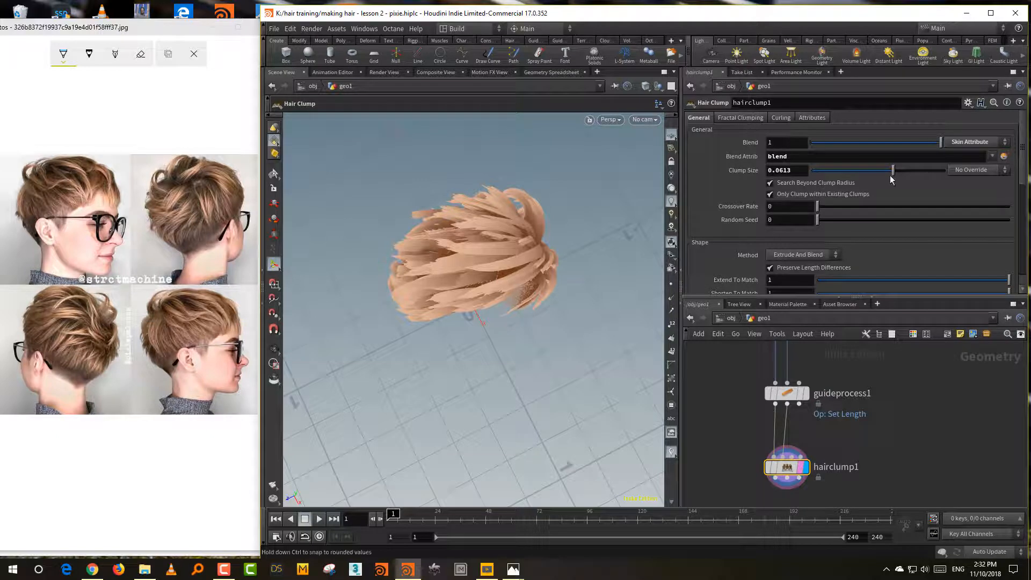
drag(910, 171, 903, 173)
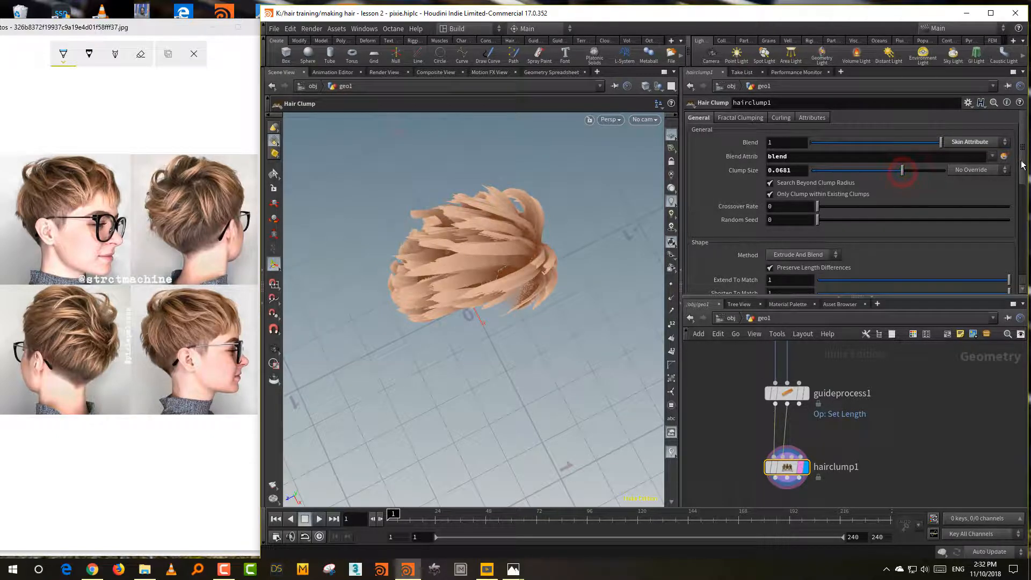
Step: On hairclump1, set the Stray Rate to 0.059 and the fractal clumping Iterations to 1.47
drag(1022, 162, 1023, 248)
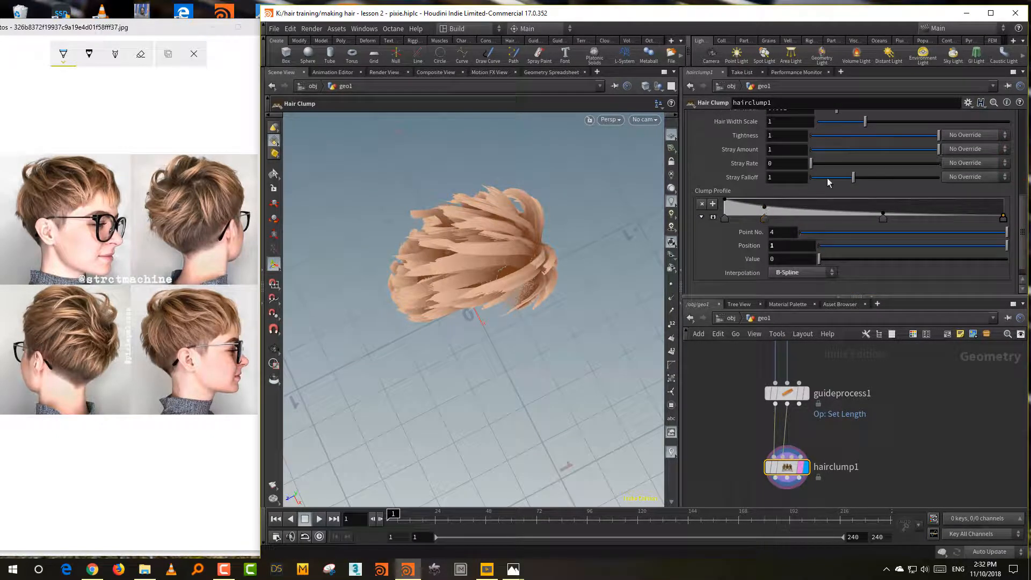
click(818, 165)
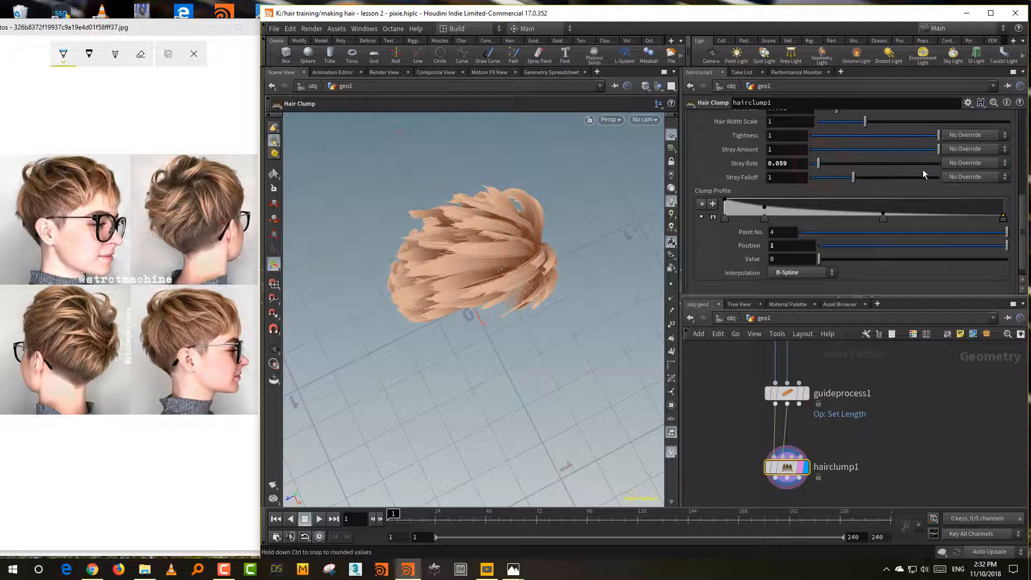
drag(1022, 212, 1030, 111)
click(742, 117)
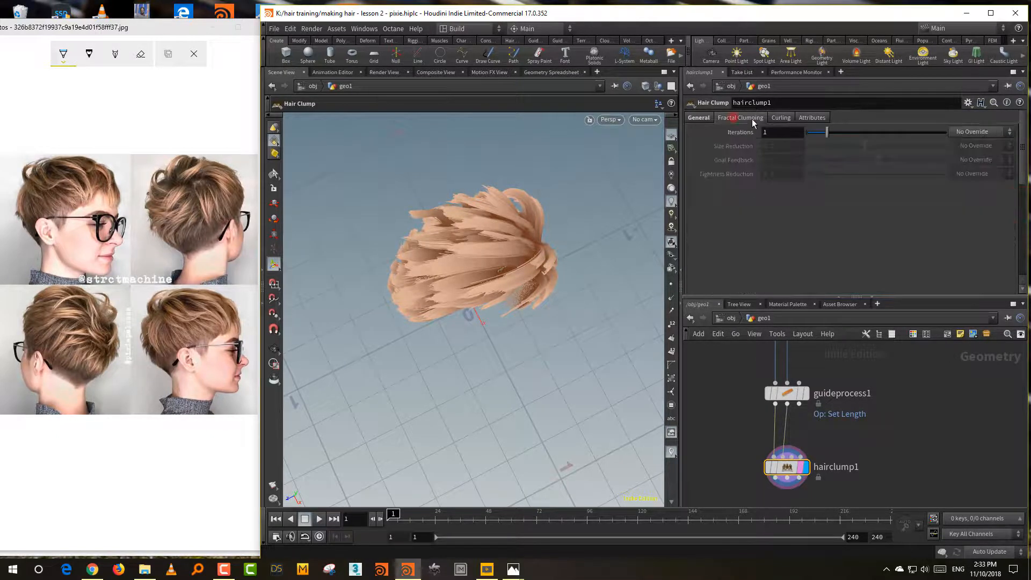
click(837, 134)
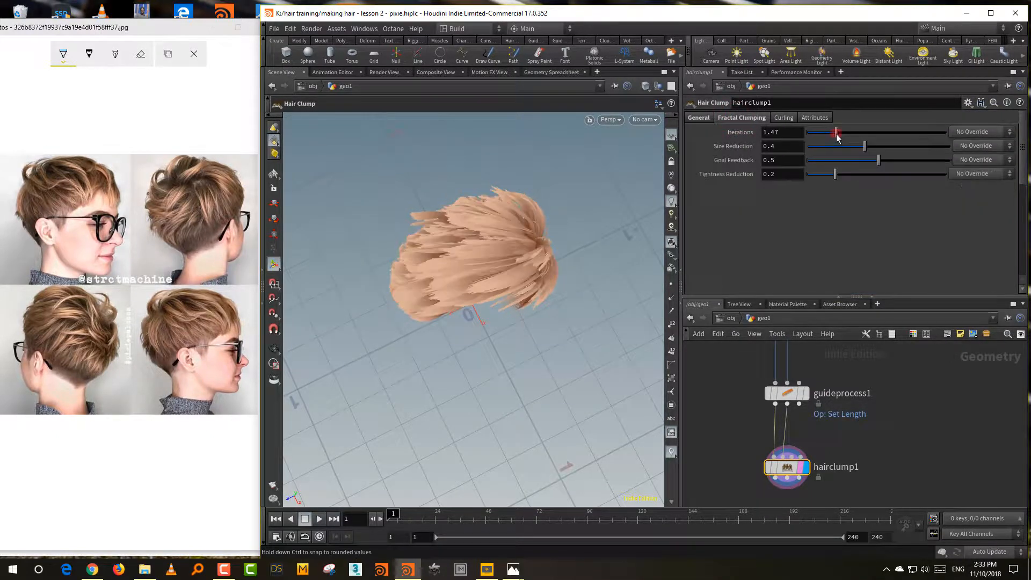
alt+drag(564, 352, 621, 271)
Step: Enable Curling on hairclump1 with an Amplitude of 0.0185
click(785, 118)
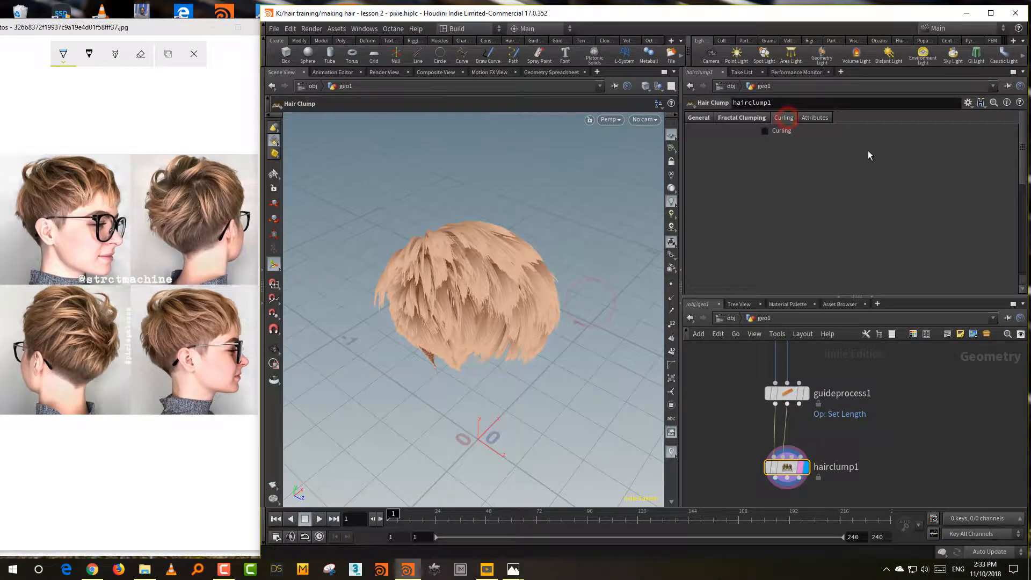
click(783, 131)
drag(841, 149, 834, 146)
alt+drag(600, 300, 639, 285)
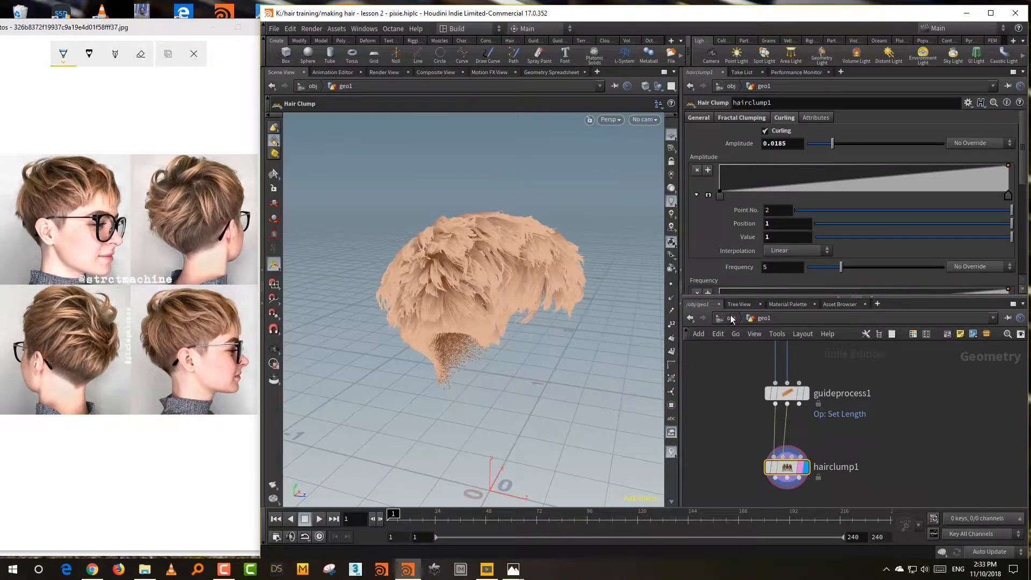
Step: Inspect the shaded, clumped hair from several sides at object level, then return to the geo1 network
click(731, 318)
click(791, 191)
click(757, 389)
alt+drag(573, 396, 505, 391)
alt+right_drag(505, 391, 539, 348)
mouse_move(539, 348)
alt+mouse_down()
mouse_move(485, 375)
mouse_move(518, 388)
mouse_move(564, 331)
mouse_move(691, 307)
mouse_move(460, 376)
mouse_move(421, 421)
alt+mouse_up()
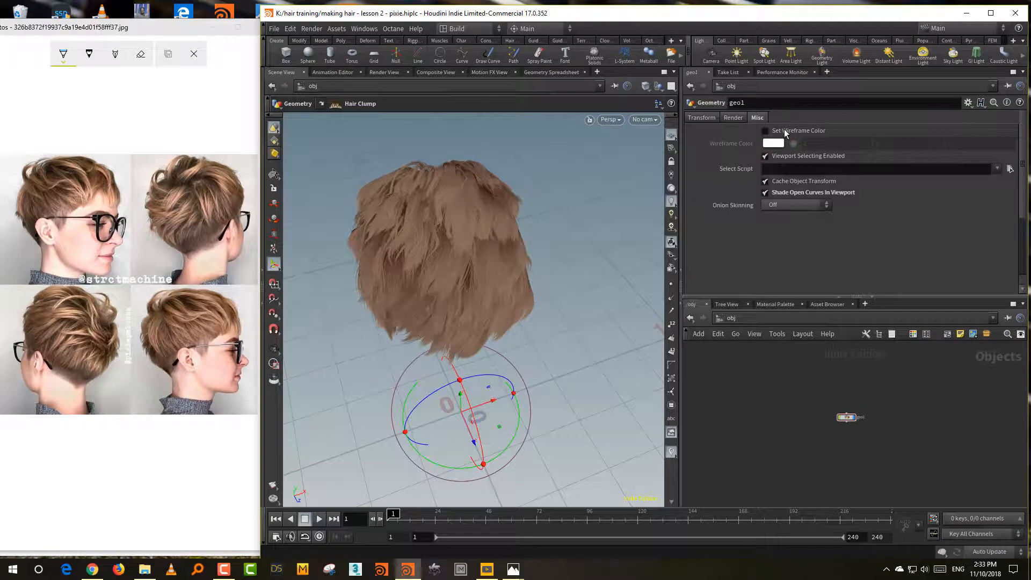
double_click(847, 417)
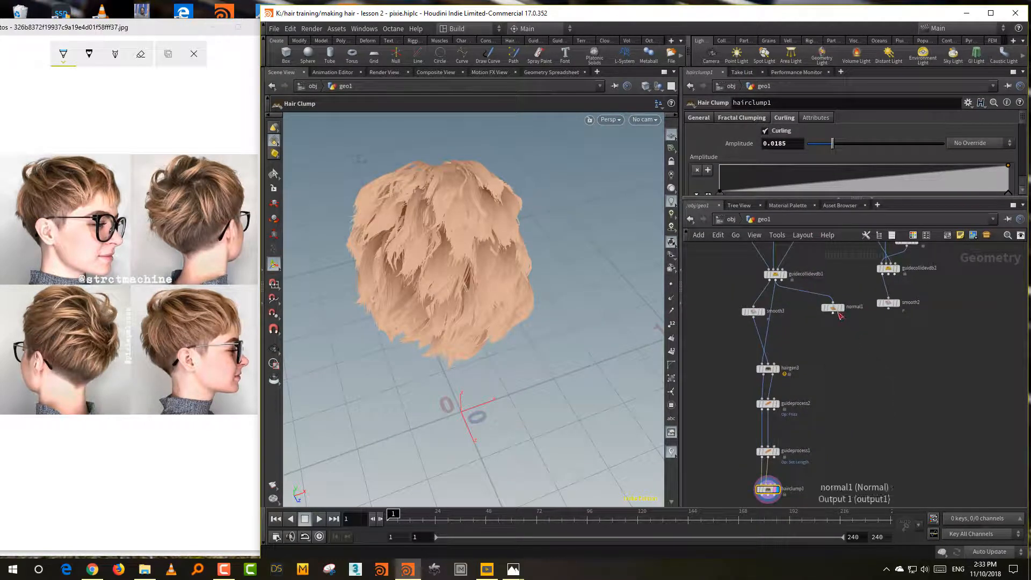
Step: Reposition the normal1 and smooth2 nodes below their guide collide nodes to tidy the network
drag(840, 316, 826, 319)
drag(892, 306, 895, 334)
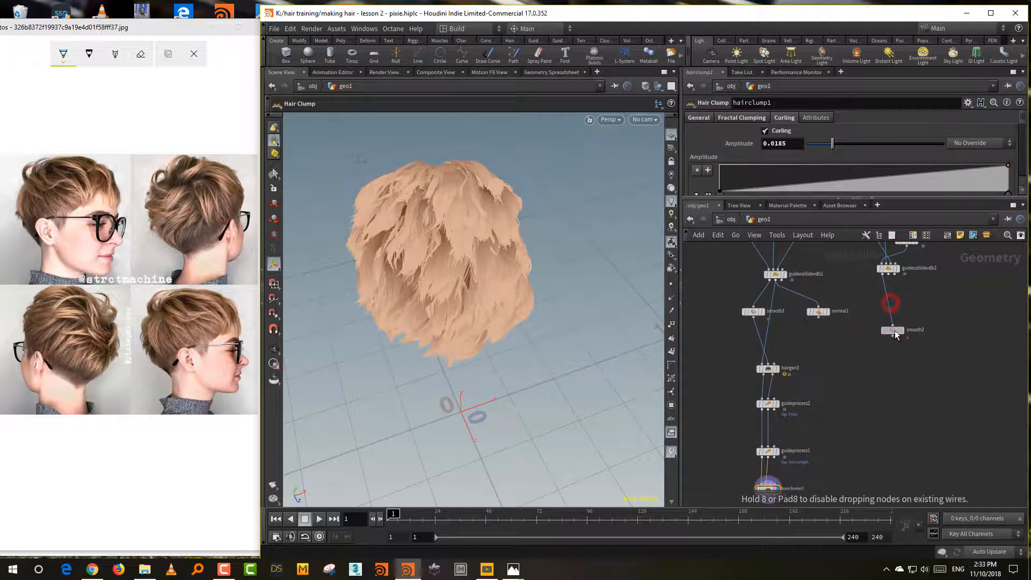
scroll(855, 395, down, 1)
key(Escape)
drag(643, 398, 559, 385)
Step: Duplicate the chain from hairgen3 to hairclump1 below smooth2 and cut the input wires of the copied hairgen4
drag(830, 321, 737, 481)
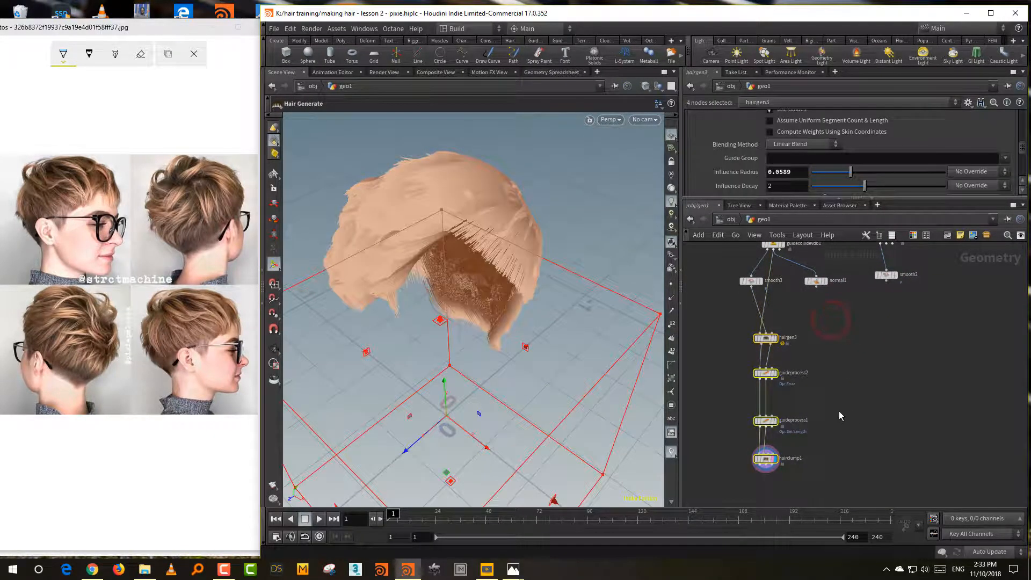
key(ctrl+c)
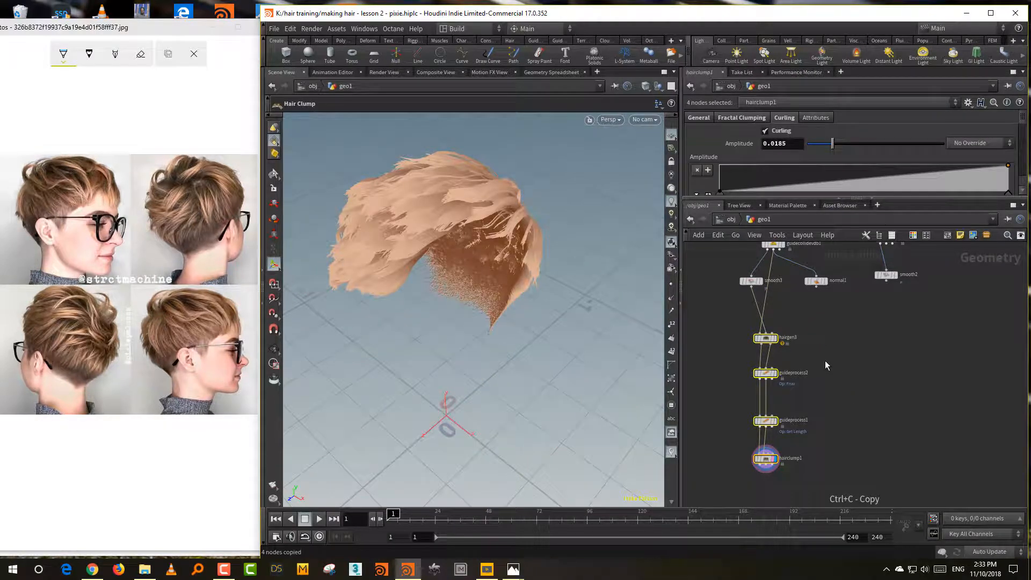
key(ctrl+v)
scroll(935, 303, up, 3)
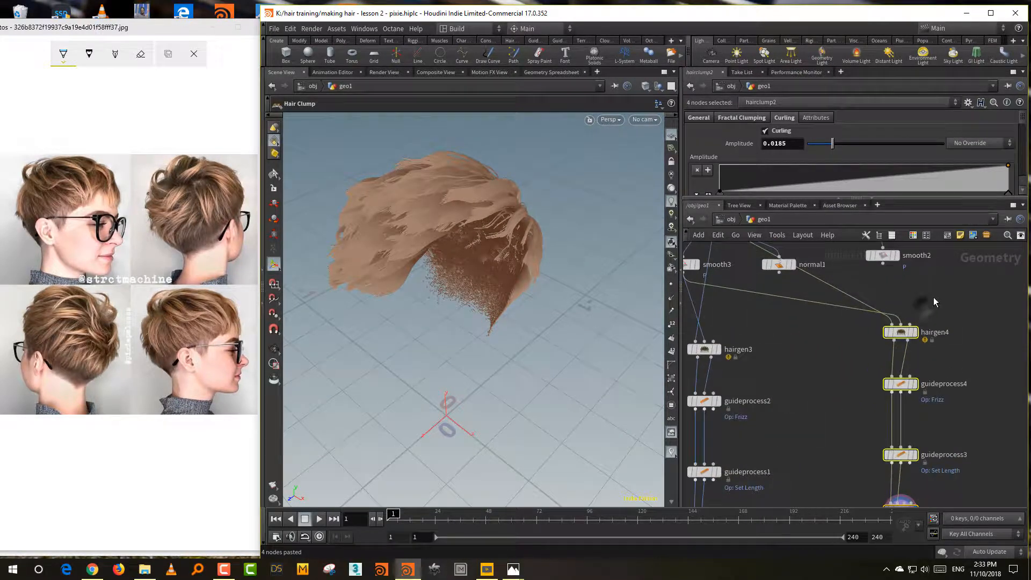
middle_drag(888, 298, 852, 353)
click(859, 386)
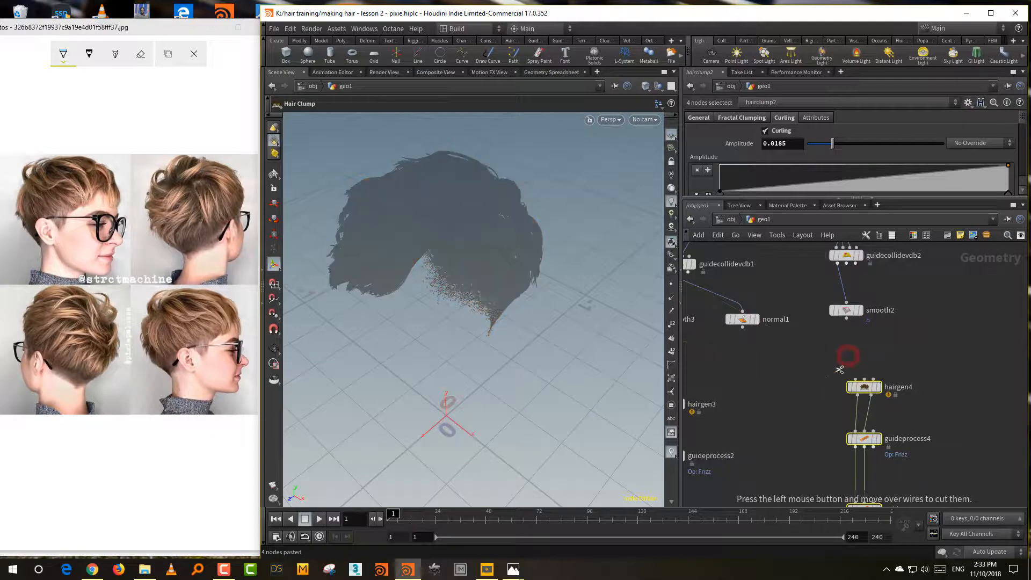
Step: Set the Group of hairgen4 to "left" and wire guidecollidevdb2 and smooth2 into it as skin and guides
drag(1026, 173, 1025, 113)
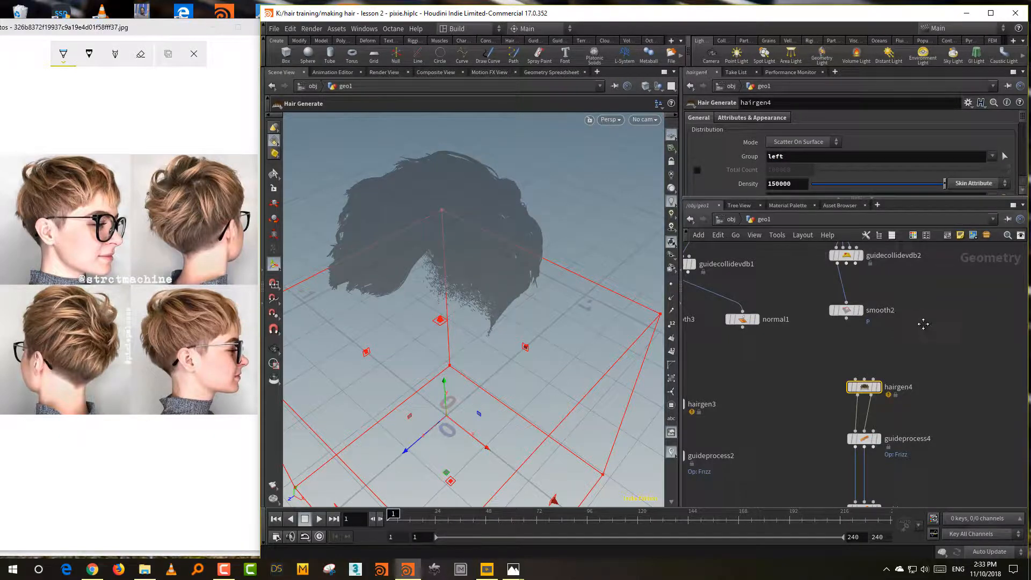
middle_drag(924, 324, 918, 374)
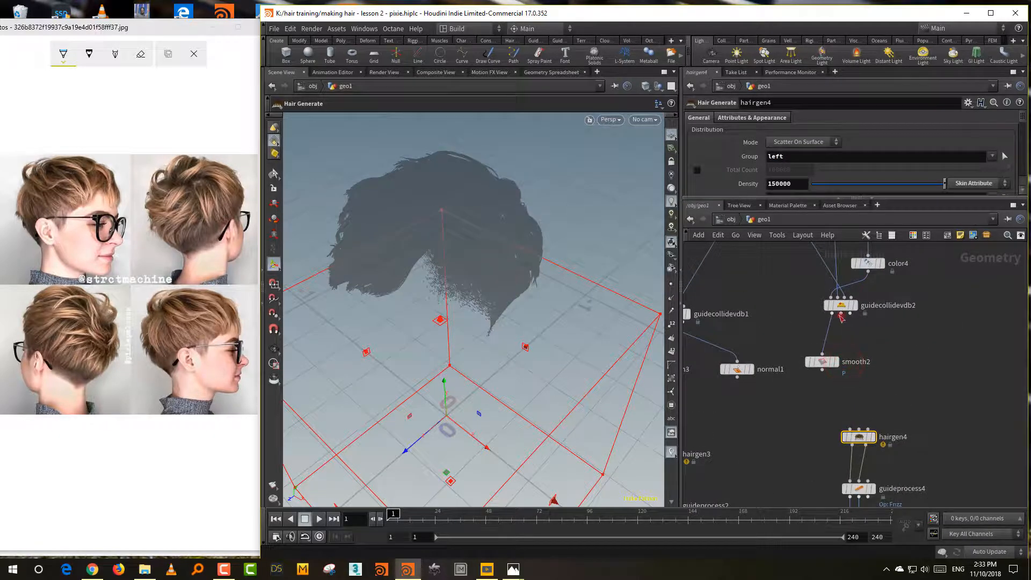
click(840, 315)
click(859, 429)
click(822, 368)
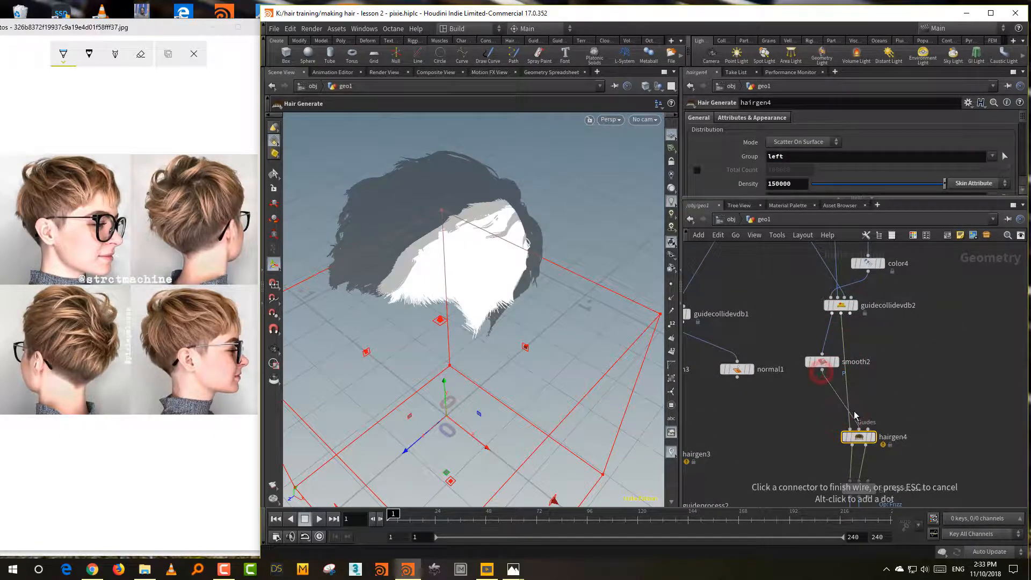
click(852, 428)
middle_drag(906, 484, 919, 278)
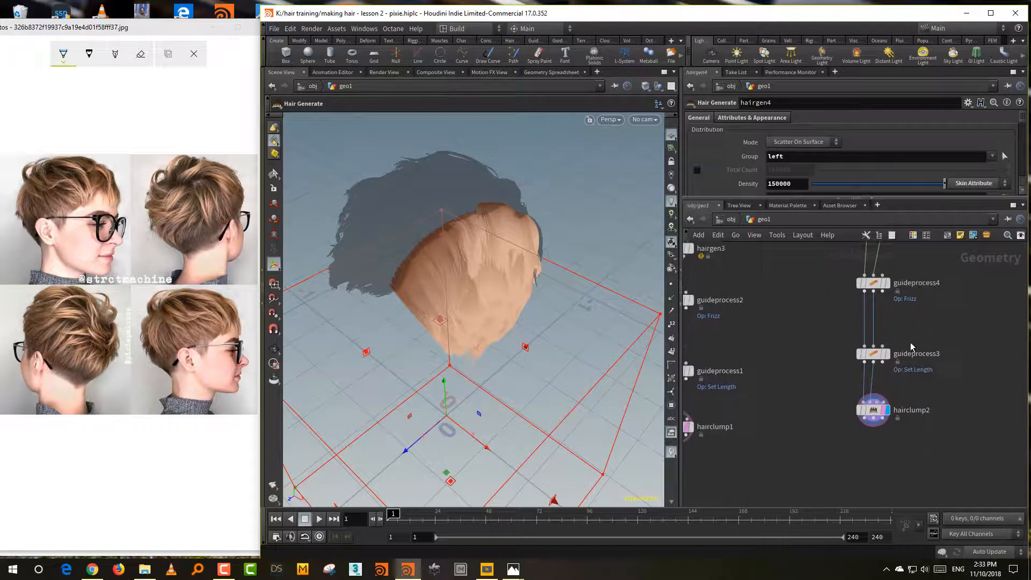
drag(817, 442, 813, 444)
alt+drag(568, 421, 585, 391)
Step: Add a Merge node below the two chains and connect the hair outputs of hairclump1 and hairclump2 to it
middle_drag(782, 462, 807, 418)
right_click(804, 423)
text(mer)
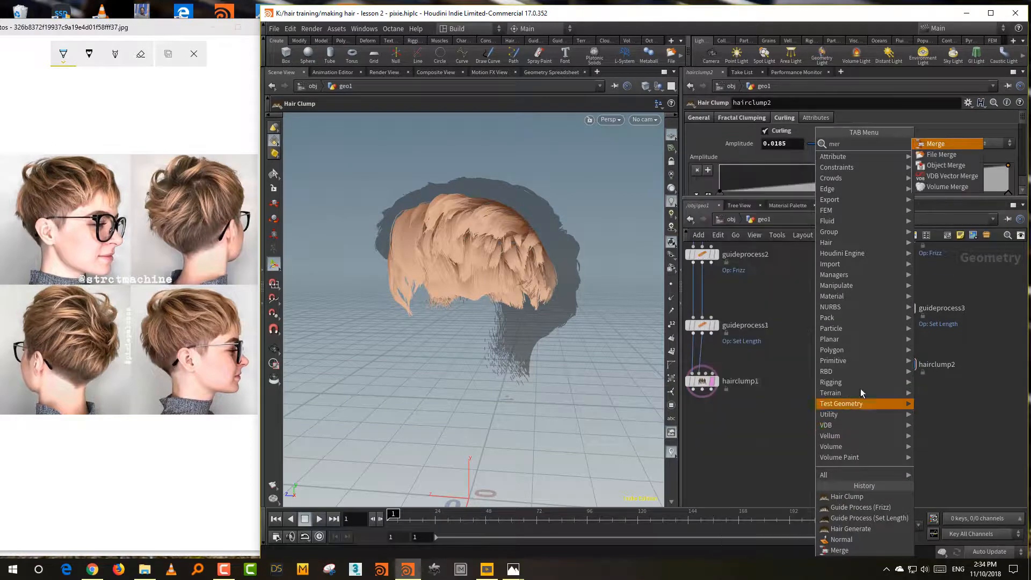
key(Return)
click(816, 466)
click(694, 392)
click(814, 459)
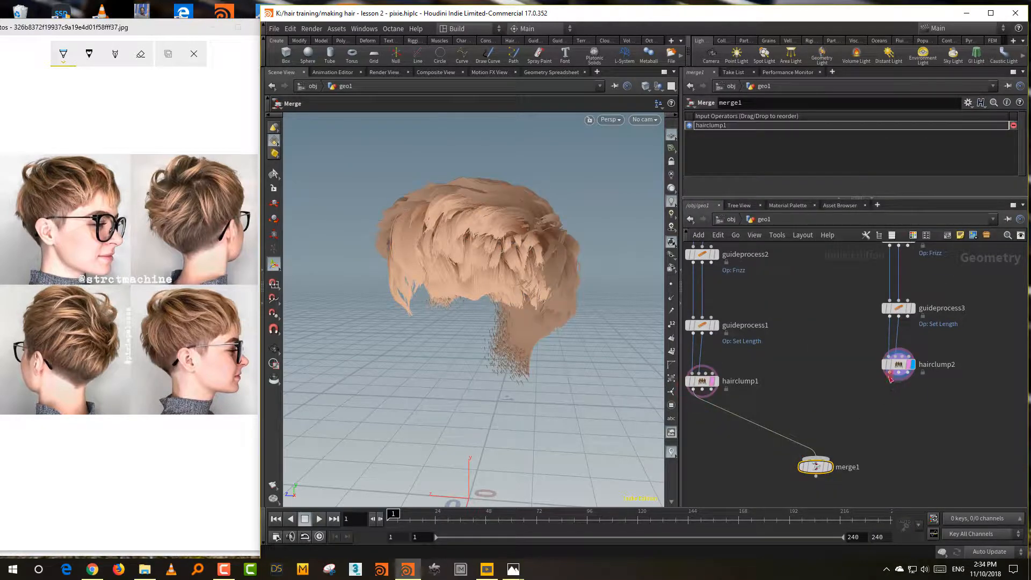
click(891, 377)
click(816, 459)
Step: Move the normal1 node down between the two hair chains, above the Merge node
middle_drag(813, 376, 804, 428)
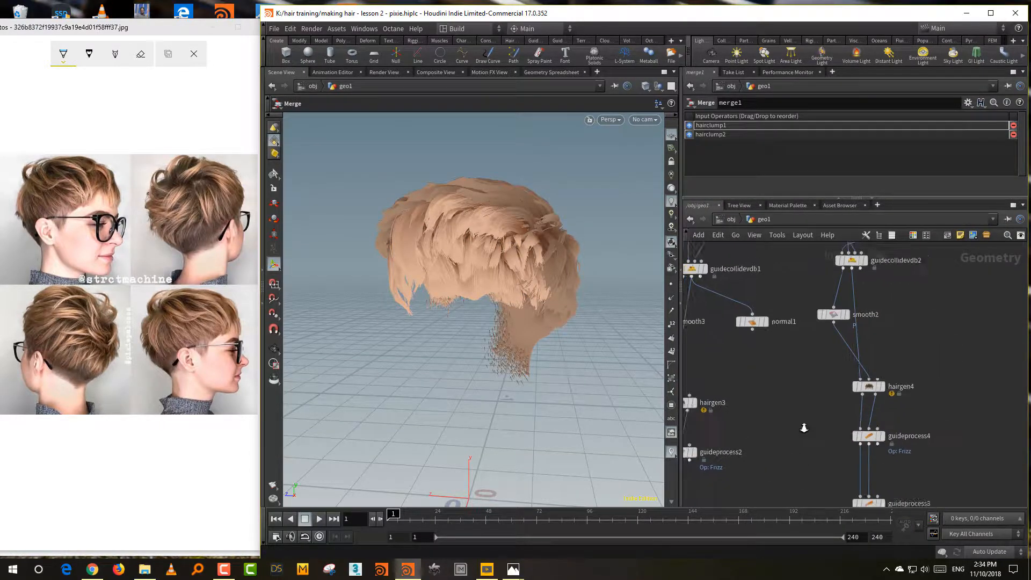
right_drag(804, 428, 793, 395)
drag(772, 351, 791, 437)
middle_drag(797, 458, 809, 337)
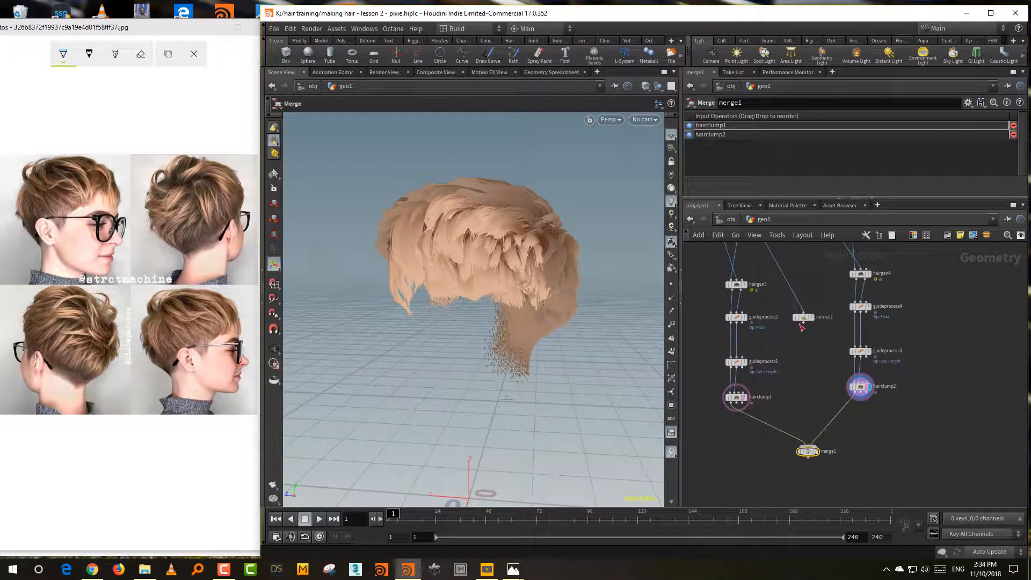
Step: Wire the normal1 head geometry into the Merge node together with both hair chains
click(801, 325)
click(805, 443)
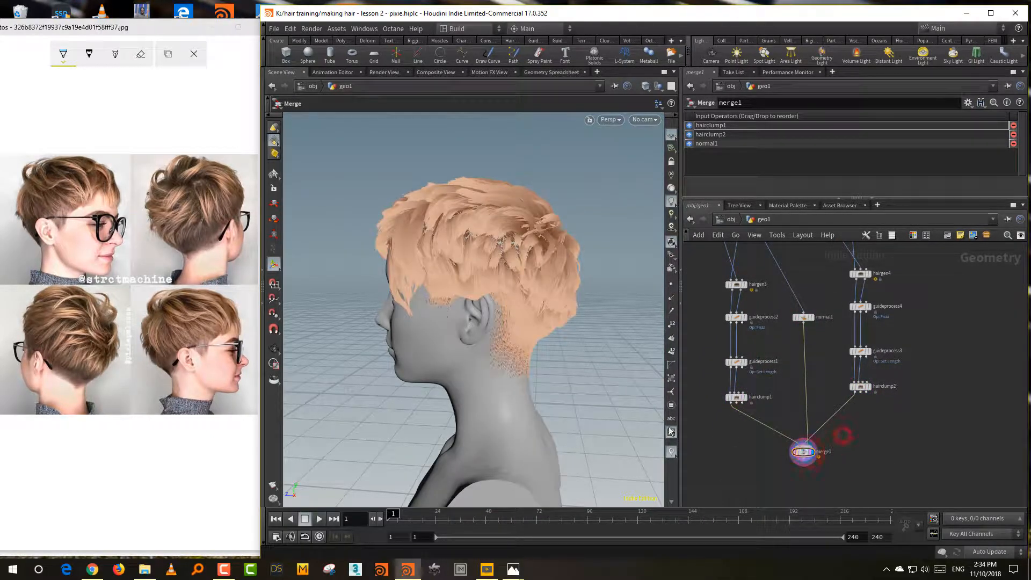
Step: Examine the merged hair on the head from the side, back, front and above
alt+drag(549, 413, 603, 414)
alt+right_drag(603, 415, 612, 382)
alt+drag(595, 404, 467, 407)
alt+right_drag(487, 402, 551, 376)
alt+drag(560, 376, 491, 386)
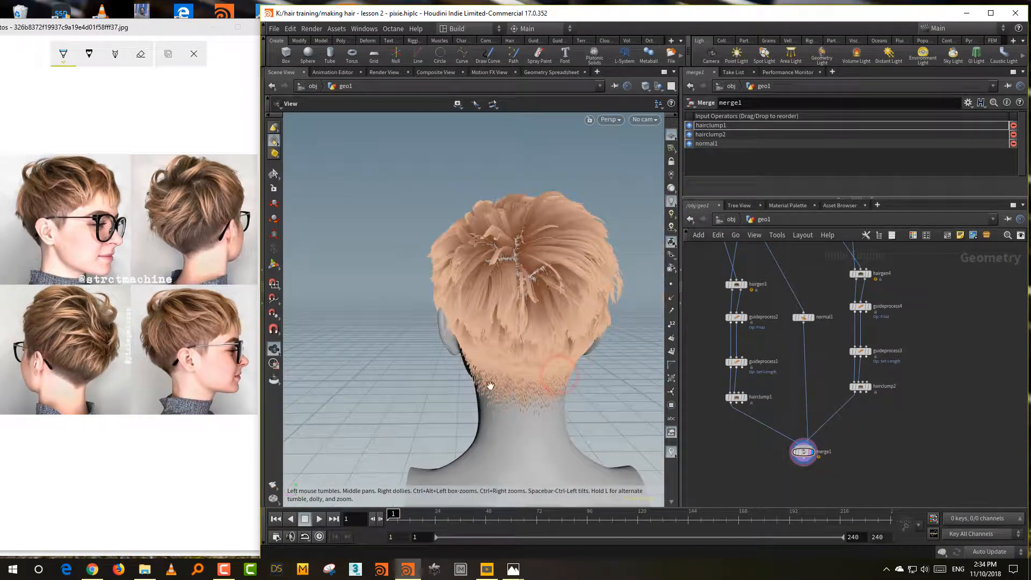
key(g)
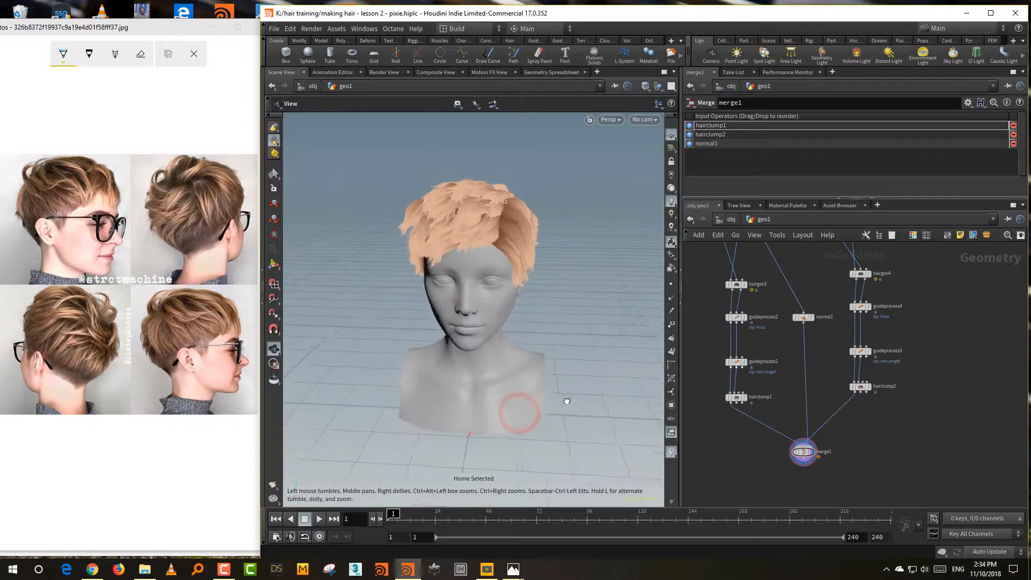
alt+drag(567, 402, 689, 425)
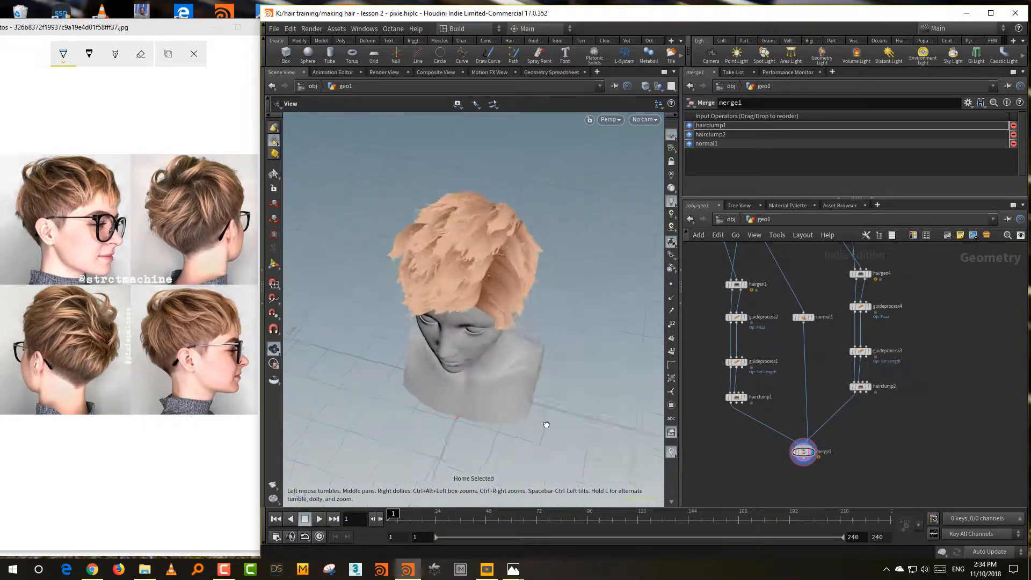
drag(547, 425, 611, 370)
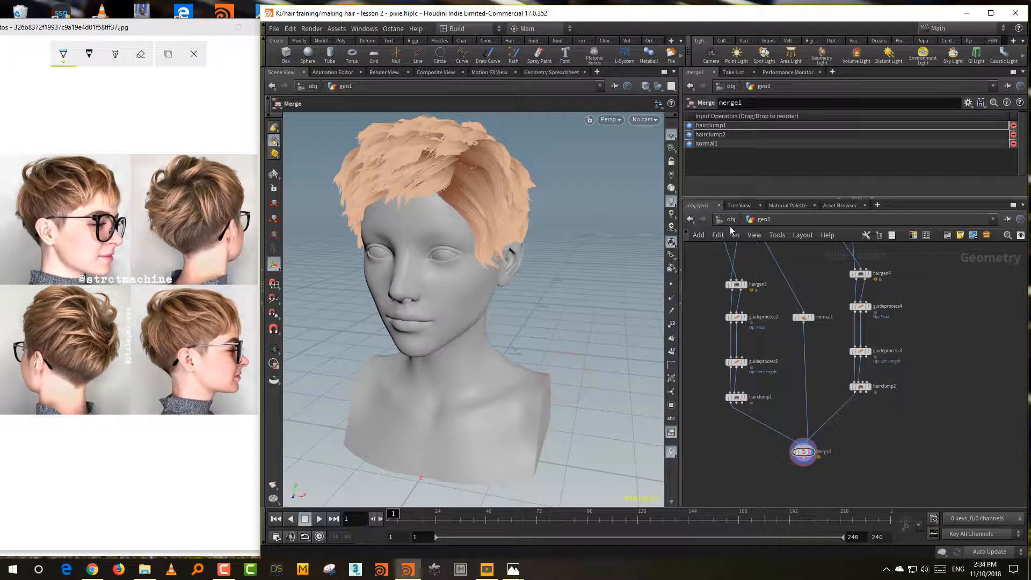
Step: Go up to the object level and add an Environment Light below the geometry object
click(731, 219)
click(783, 295)
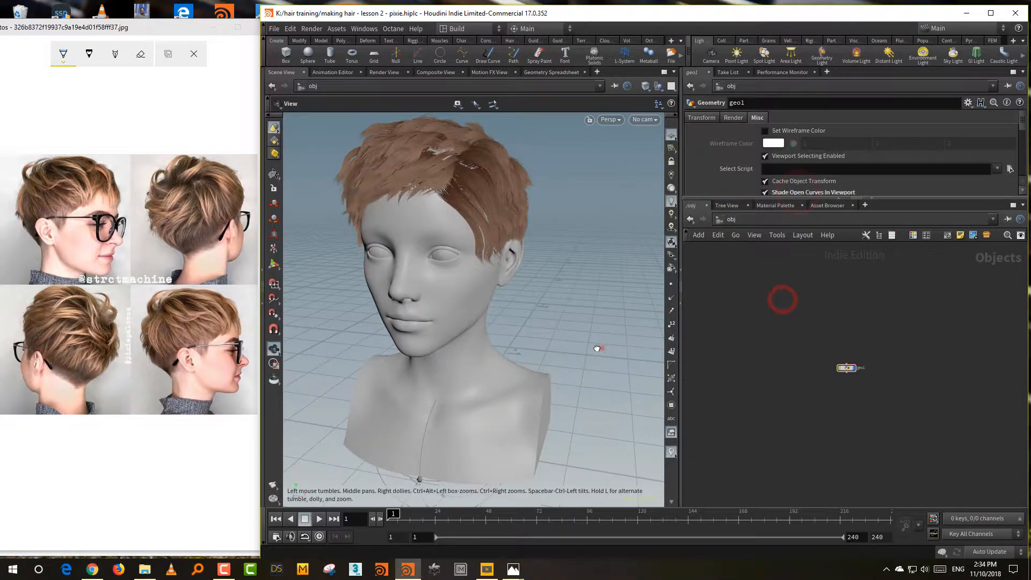
drag(600, 347, 495, 338)
drag(567, 340, 579, 365)
key(Tab)
text(env)
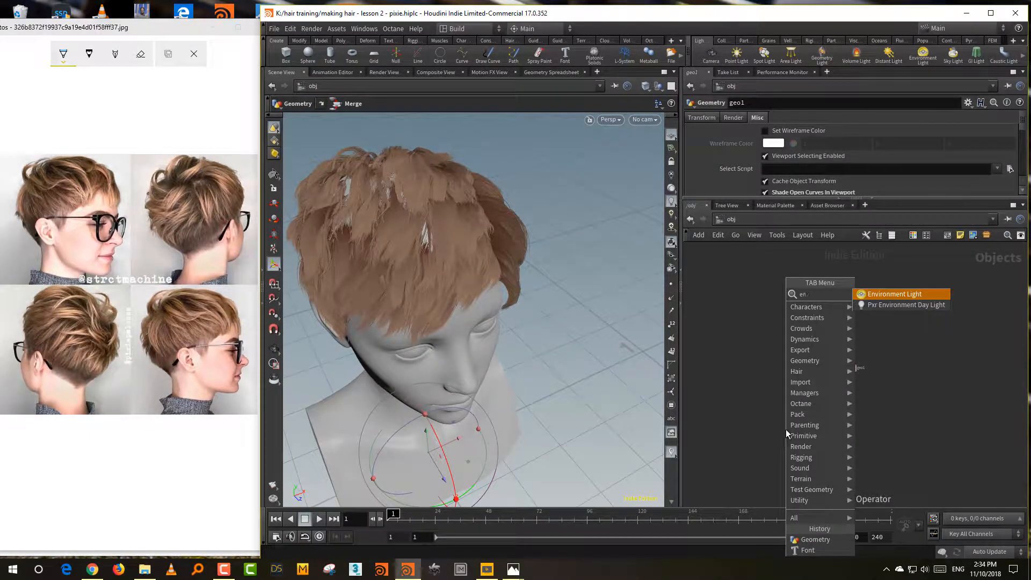
click(891, 293)
click(833, 434)
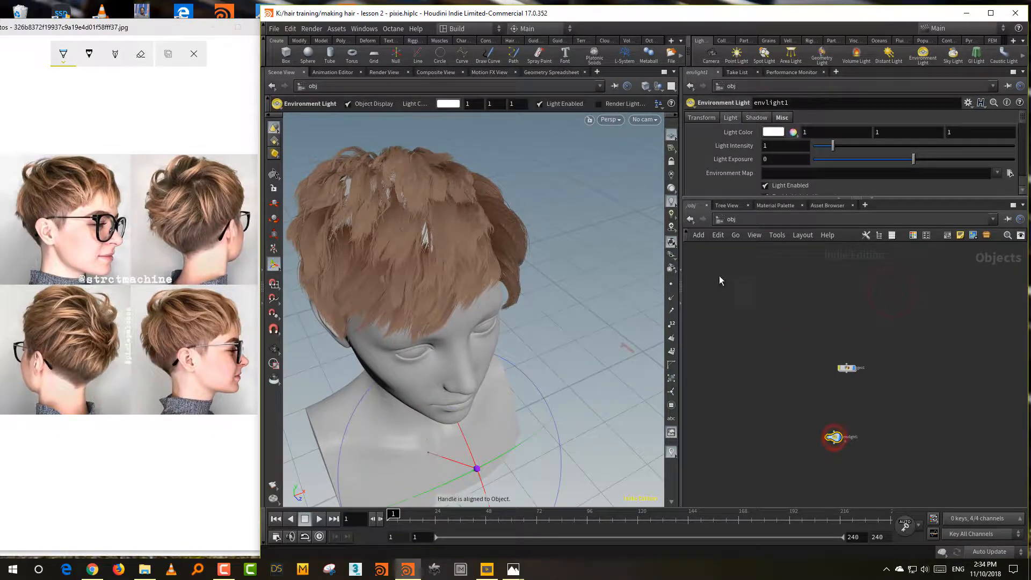
Step: Enable shadowed lighting with Ambient Occlusion in the viewport and check the hair's shading from several angles
click(672, 240)
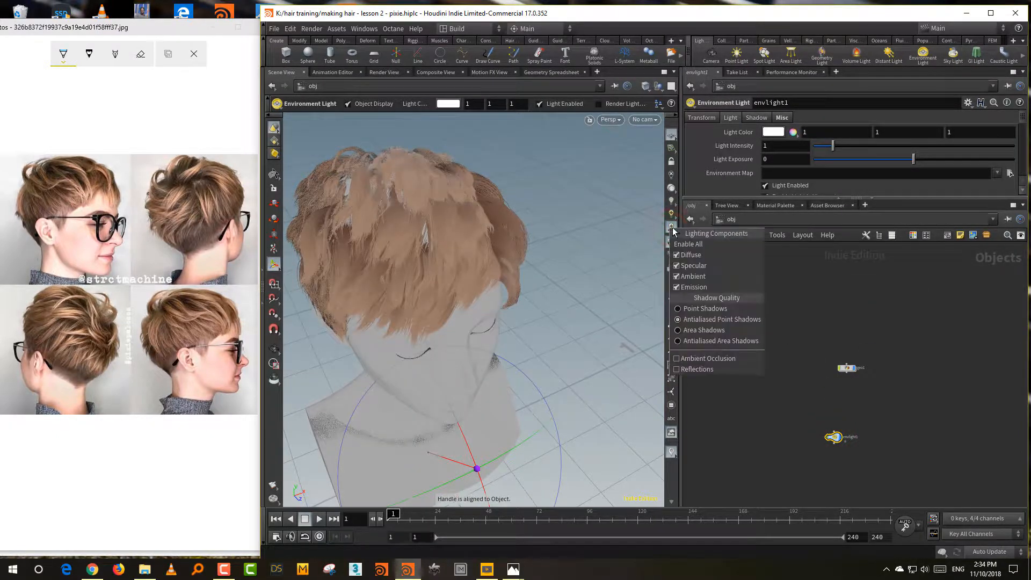
click(710, 359)
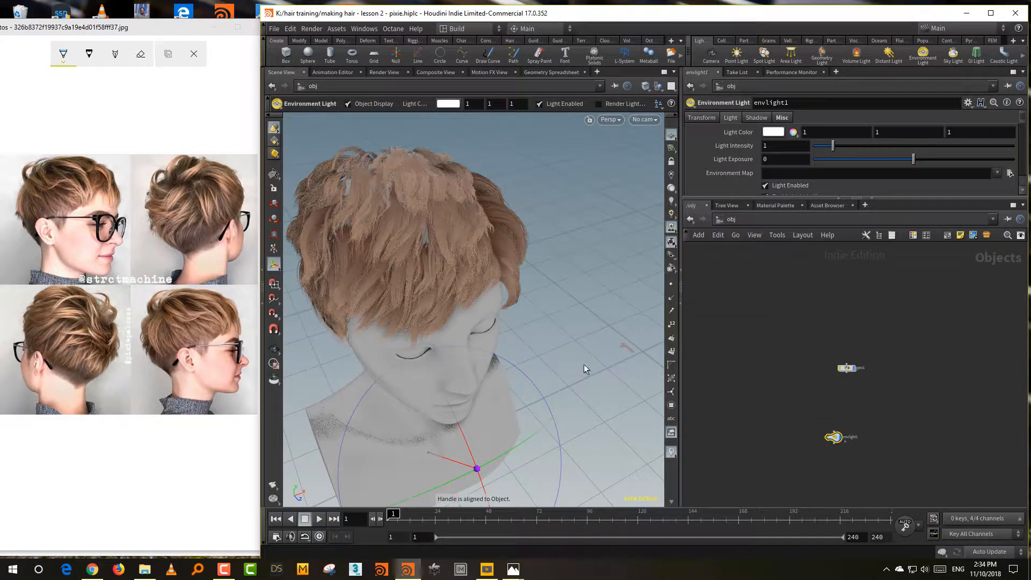
mouse_move(579, 364)
alt+mouse_down()
mouse_move(541, 348)
mouse_move(453, 352)
mouse_move(416, 370)
alt+mouse_up()
mouse_move(548, 326)
alt+mouse_down()
mouse_move(500, 341)
mouse_move(578, 343)
mouse_move(612, 324)
alt+mouse_up()
key(space+g)
drag(523, 364, 550, 359)
right_drag(546, 340, 566, 322)
key(Return)
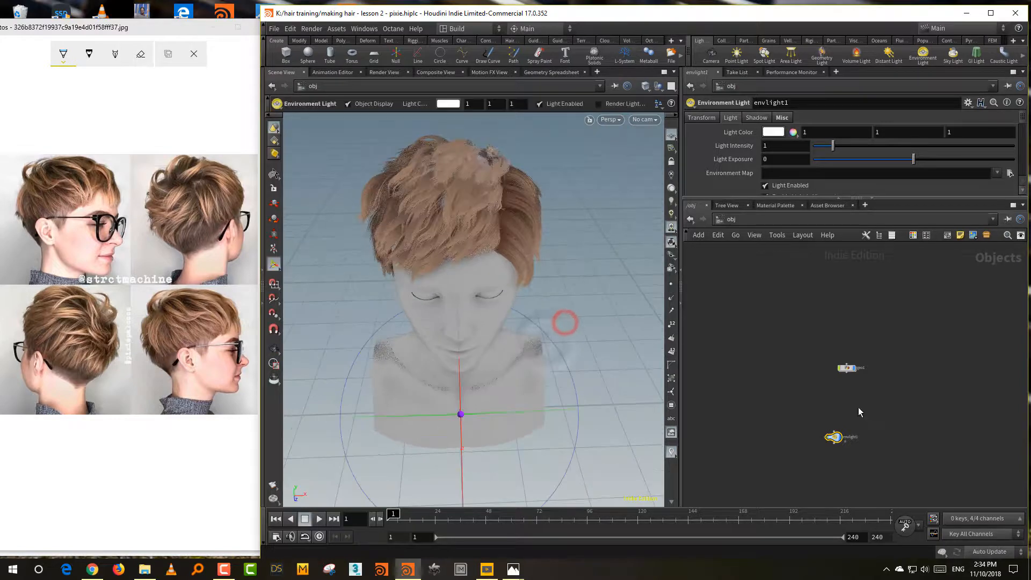
Step: Go back inside geo1 and set the Clump Size of hairclump1 to 0.0722
double_click(841, 367)
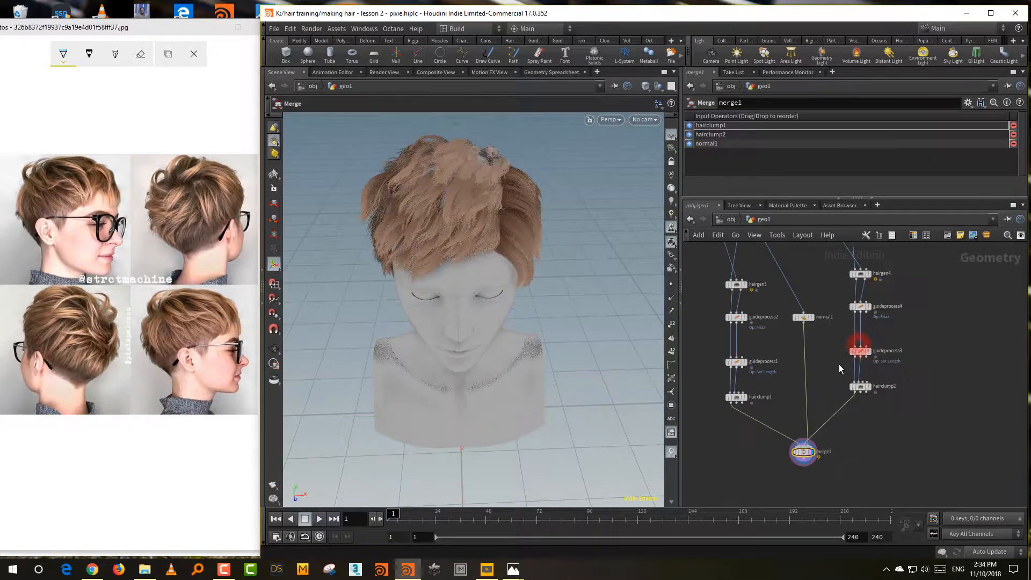
click(772, 436)
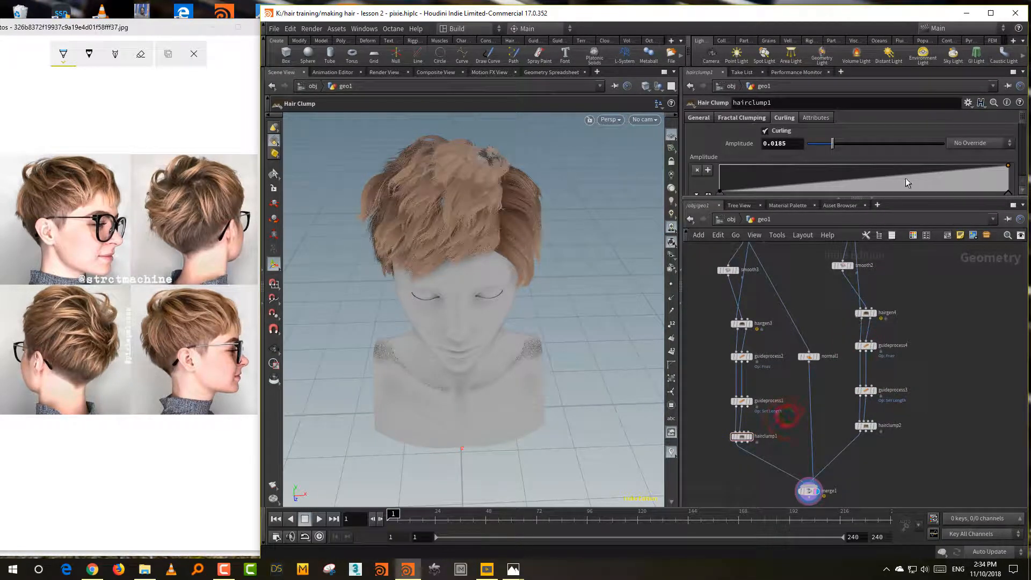
click(698, 118)
click(919, 171)
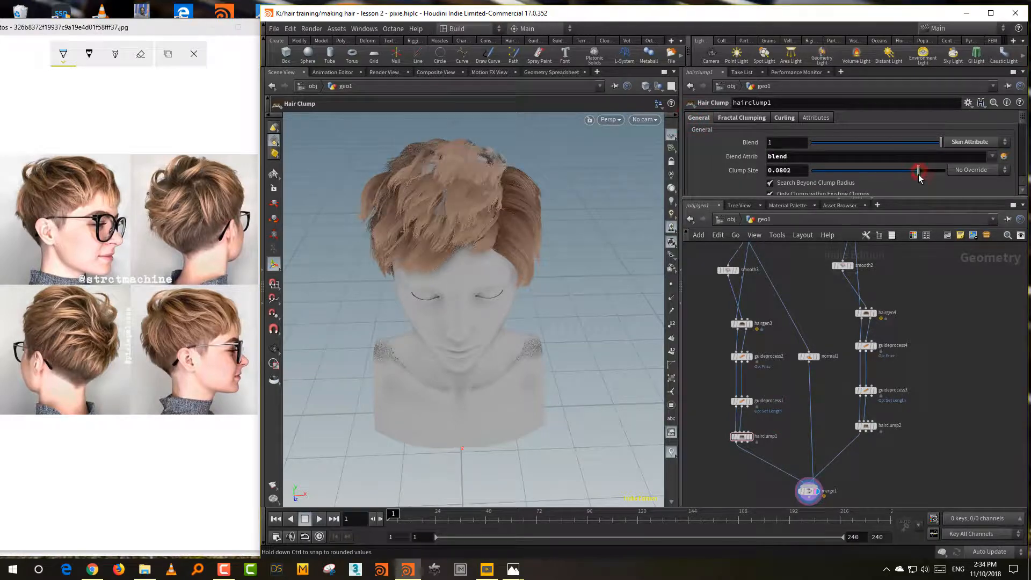
drag(909, 172, 911, 173)
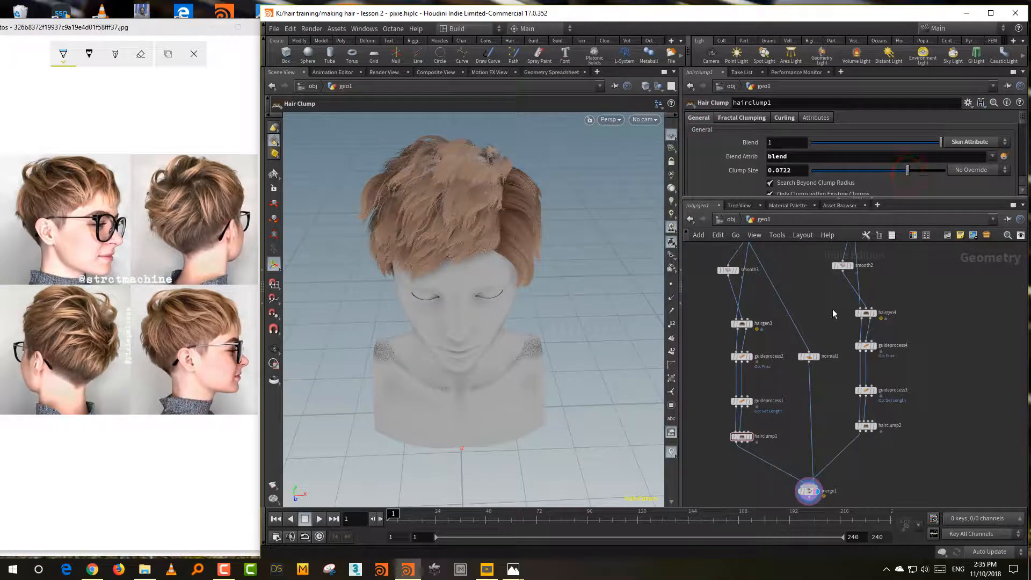
drag(531, 359, 552, 341)
key(Return)
middle_drag(796, 401, 824, 424)
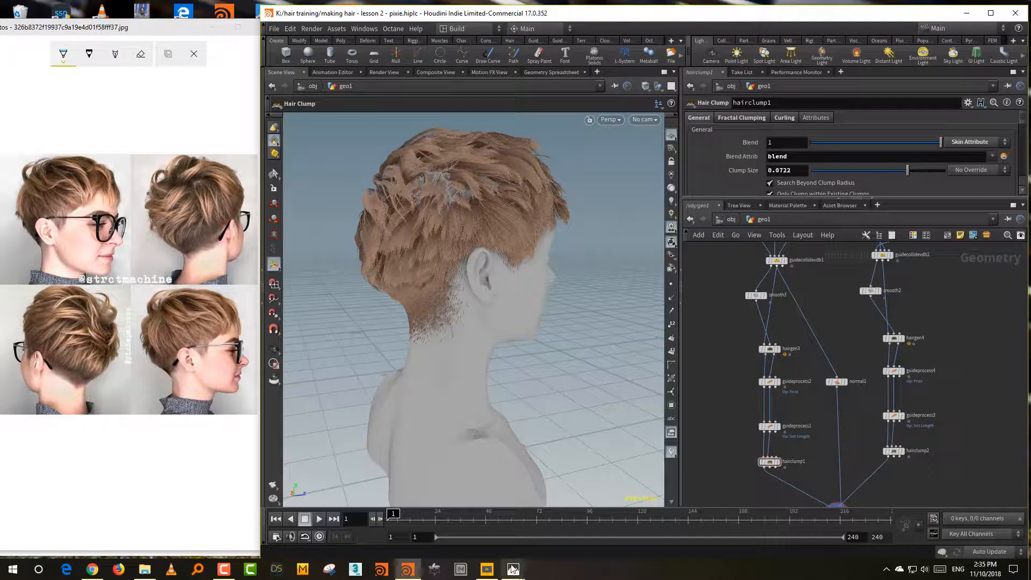
Step: Bring up the black-and-white reference portrait in Photos to compare its loose top hairs, and return to Houdini
mouse_move(513, 569)
click(531, 495)
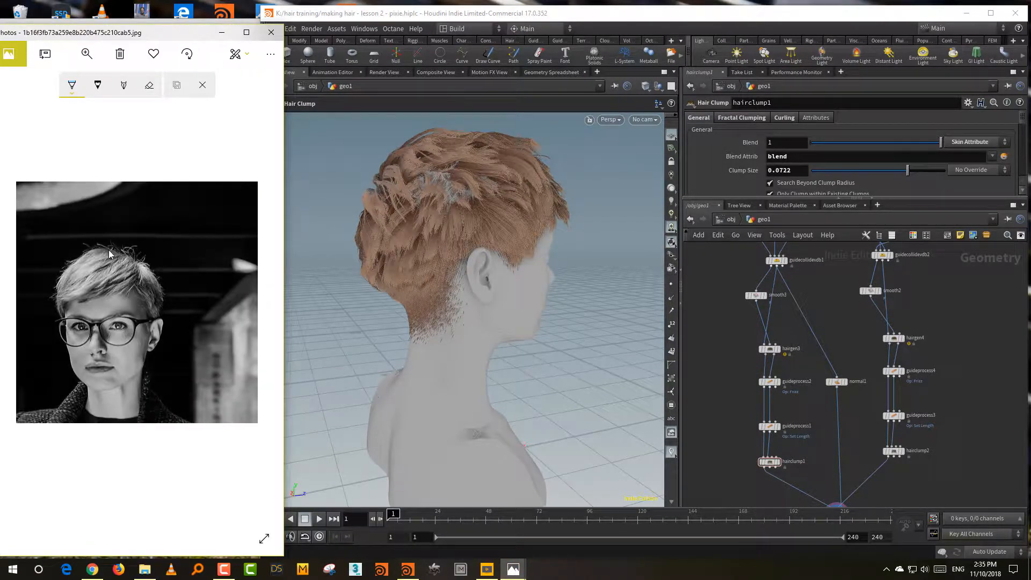
click(801, 365)
Step: Duplicate the hairgen3 node with its input wires and place the copy beside the original
scroll(801, 366, up, 4)
click(817, 358)
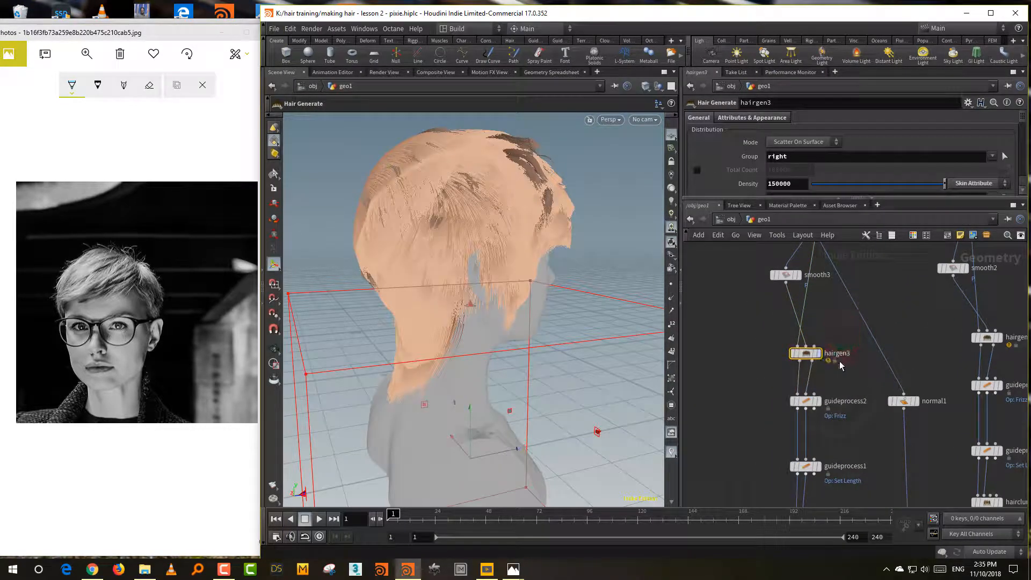
click(834, 374)
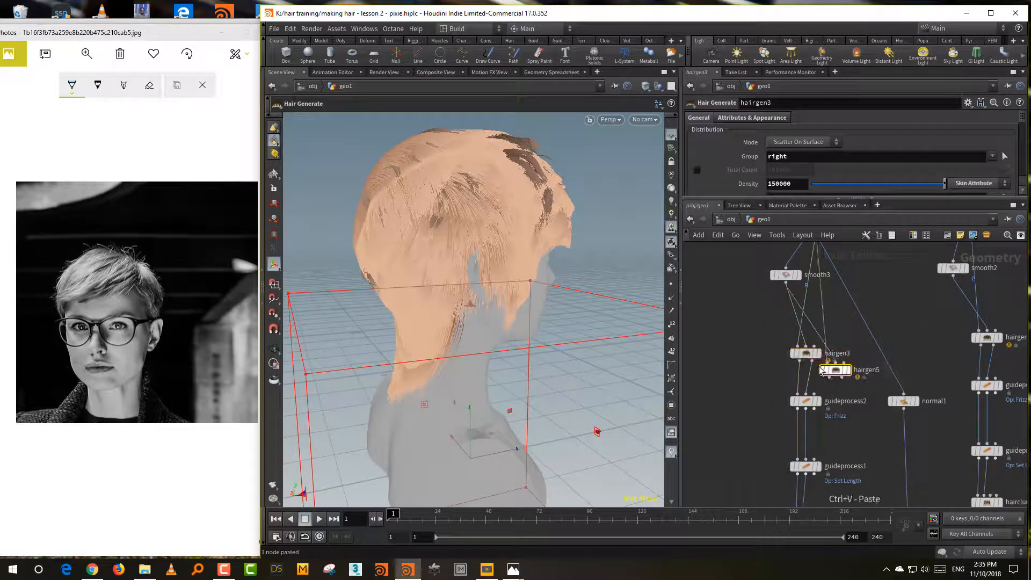
key(ctrl+v)
Step: Set the Density of hairgen3 to 250000 and check the hair coverage around the head
click(852, 380)
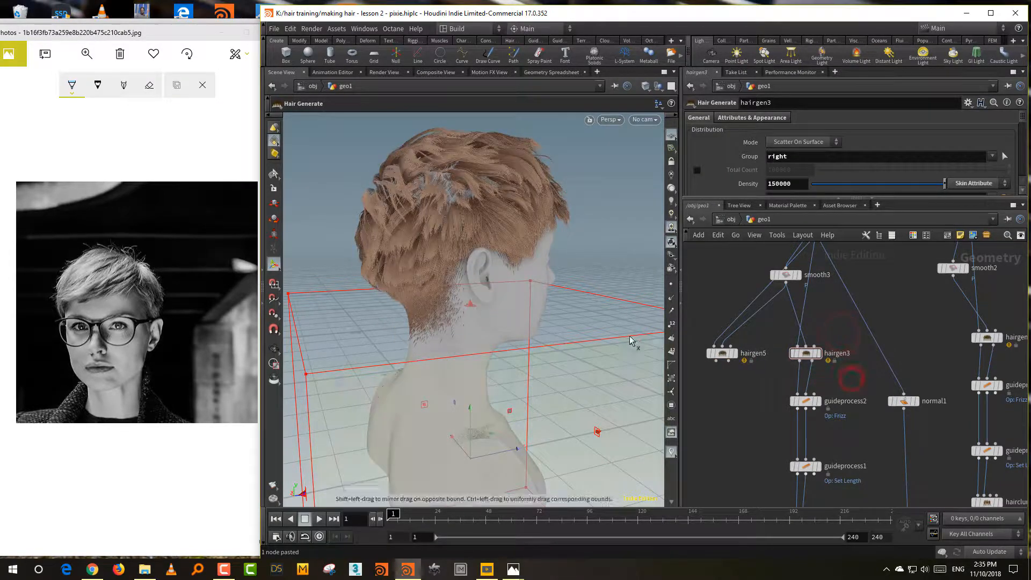
alt+drag(603, 330, 540, 366)
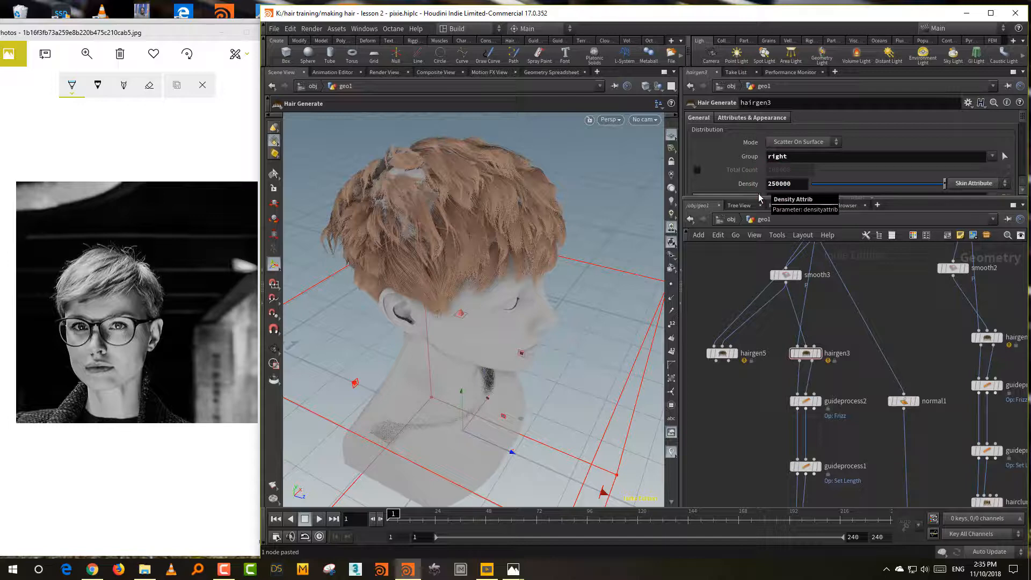
alt+drag(621, 219, 500, 237)
middle_drag(884, 326, 844, 337)
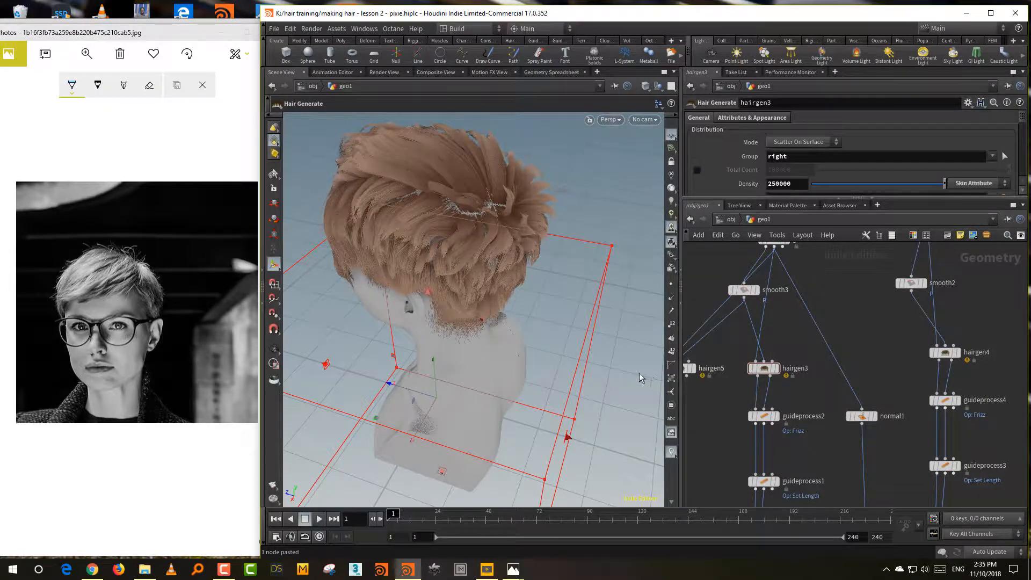
drag(639, 376, 595, 356)
Step: Set the shape Method of hairclump1 to Linear Blend and its Clump Size to 0.0855
middle_drag(803, 405, 830, 283)
drag(845, 395, 751, 439)
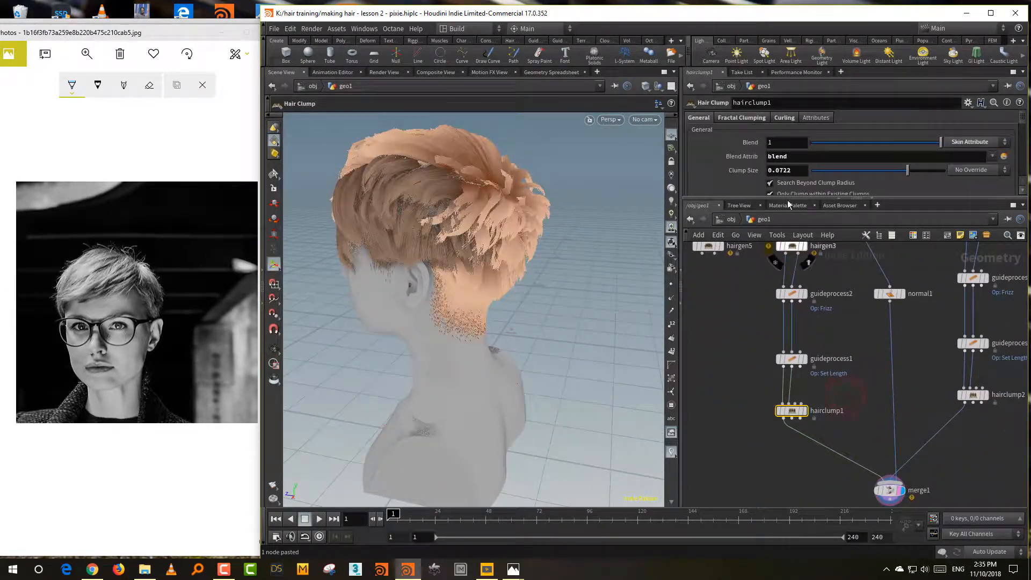
drag(788, 202, 776, 349)
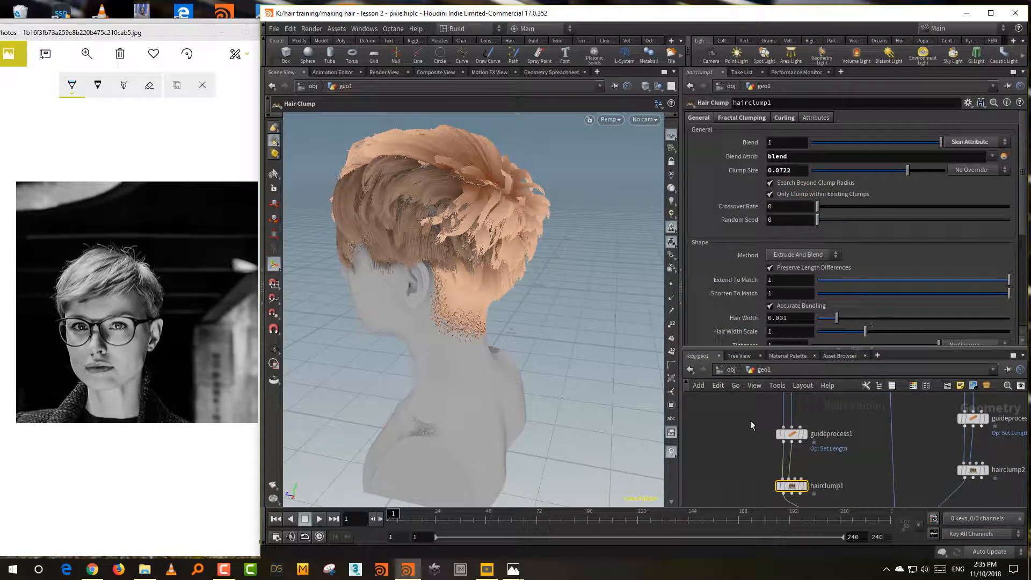
click(733, 419)
alt+drag(585, 343, 400, 359)
click(807, 267)
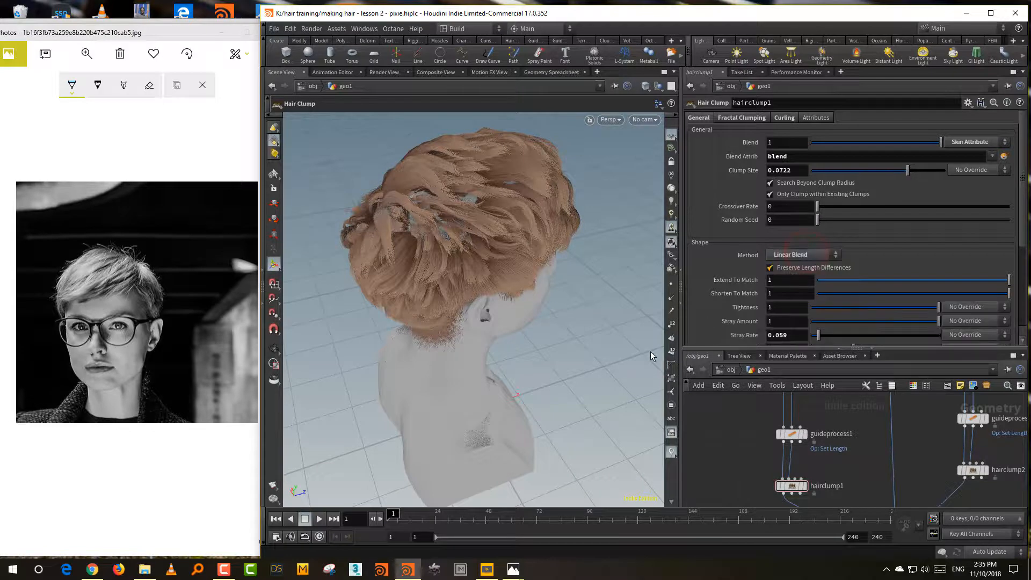
alt+drag(642, 364, 472, 376)
click(926, 171)
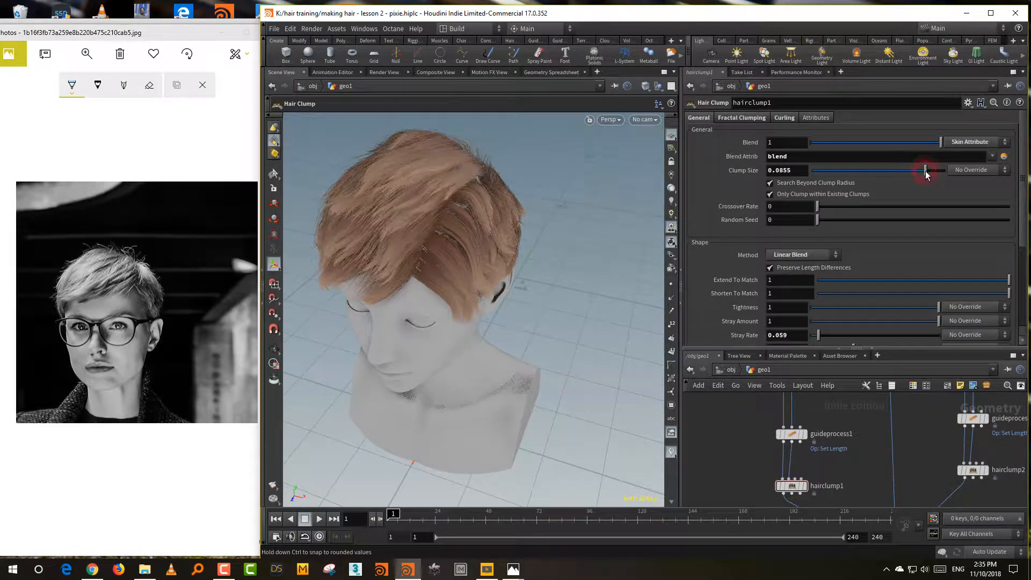
alt+drag(554, 329, 754, 322)
Step: Set the shape Method of hairclump2 to Linear Blend
middle_drag(932, 464, 874, 437)
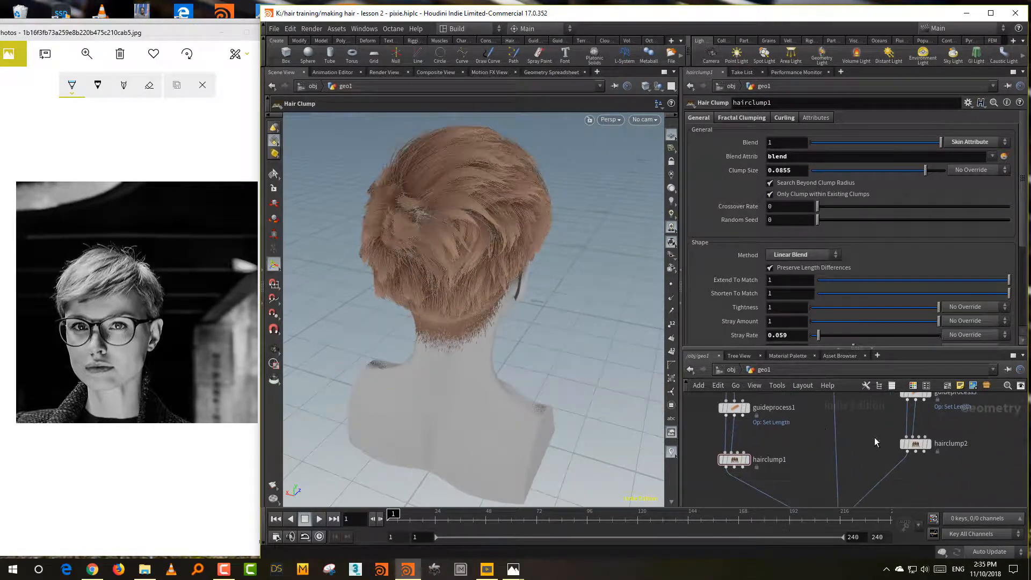
click(915, 444)
click(699, 117)
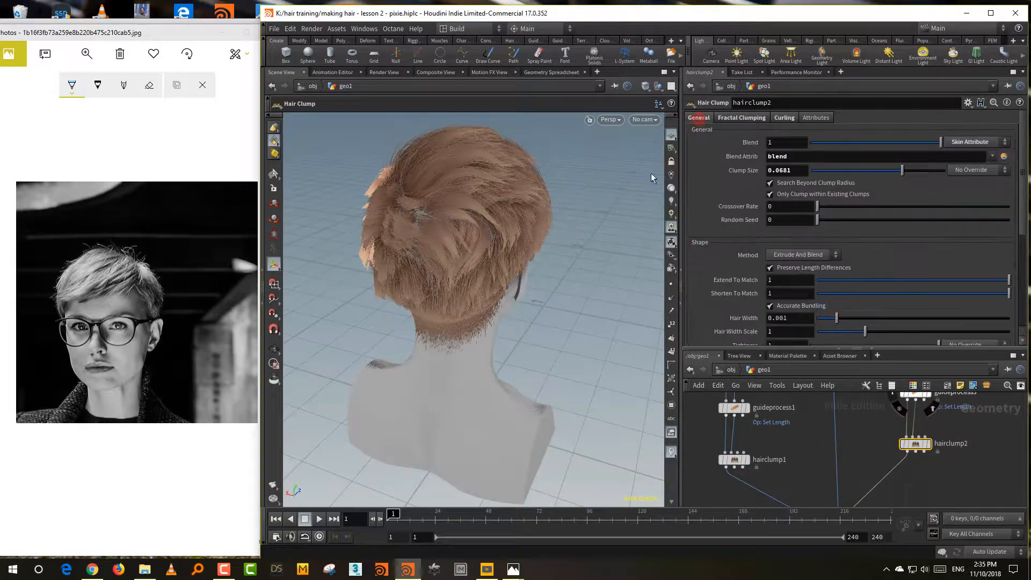
alt+drag(556, 327, 737, 320)
click(860, 420)
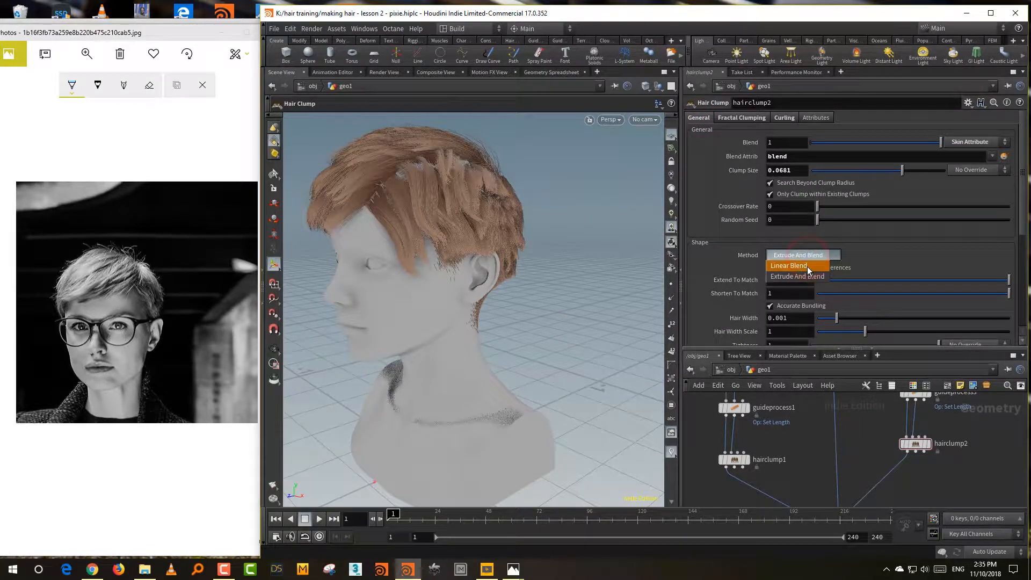
click(789, 265)
alt+drag(596, 344, 626, 325)
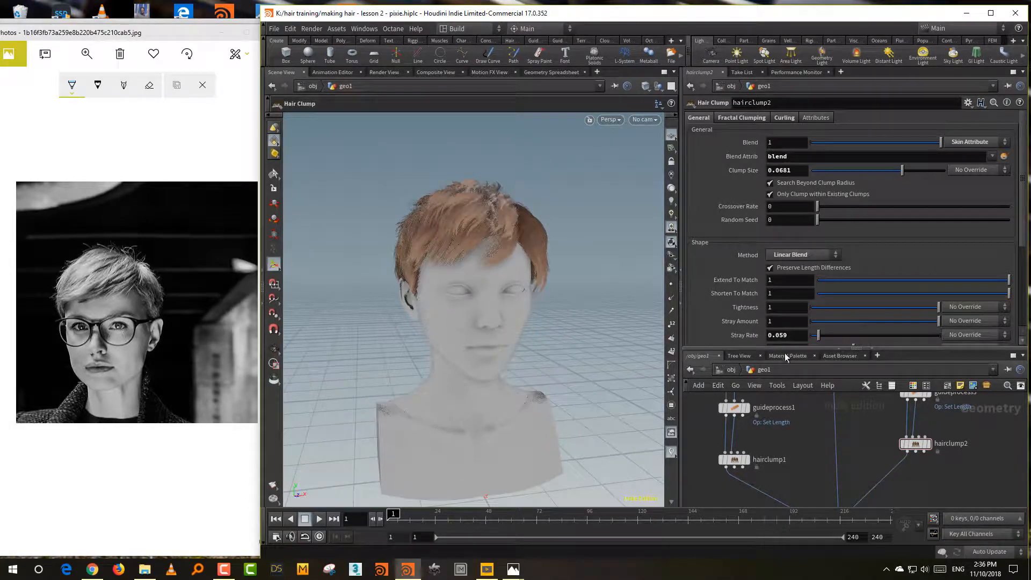
Step: Display the duplicated hairgen5 node and lower its Density to 12097
drag(785, 349, 785, 281)
middle_drag(784, 394, 903, 374)
middle_drag(796, 365, 810, 510)
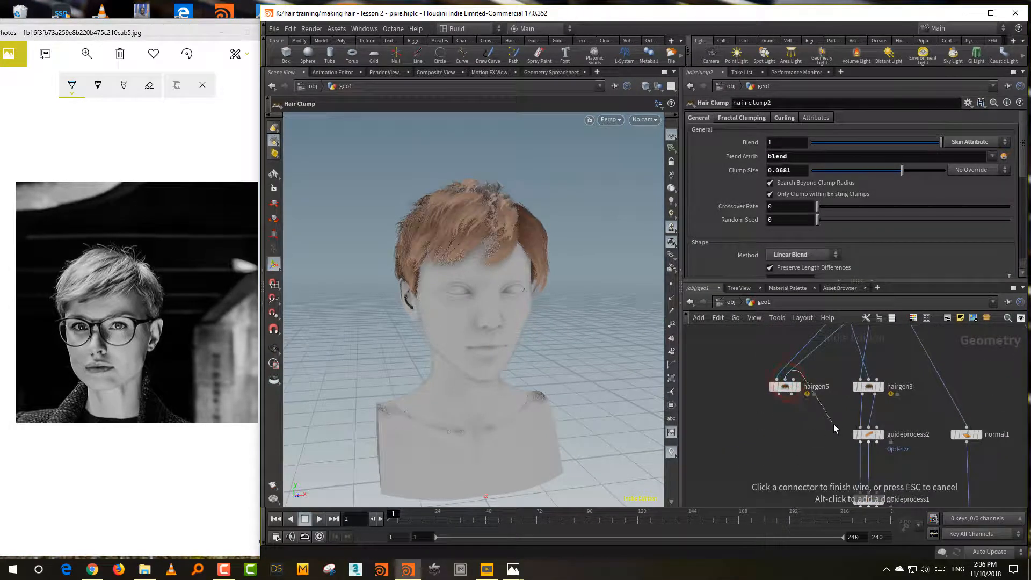
key(ctrl+z)
click(799, 387)
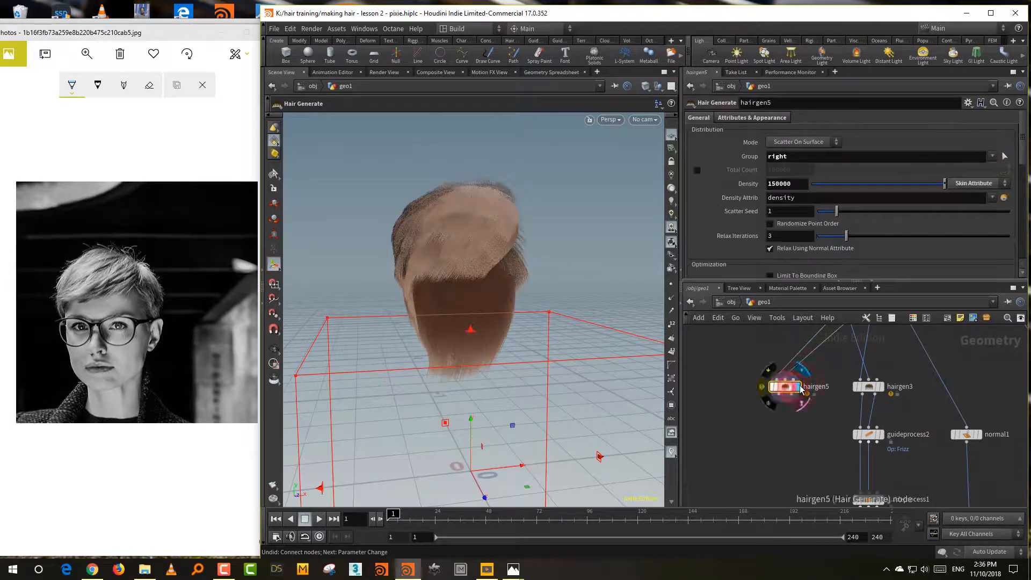
mouse_move(851, 187)
mouse_down()
mouse_move(832, 189)
mouse_move(841, 186)
mouse_up()
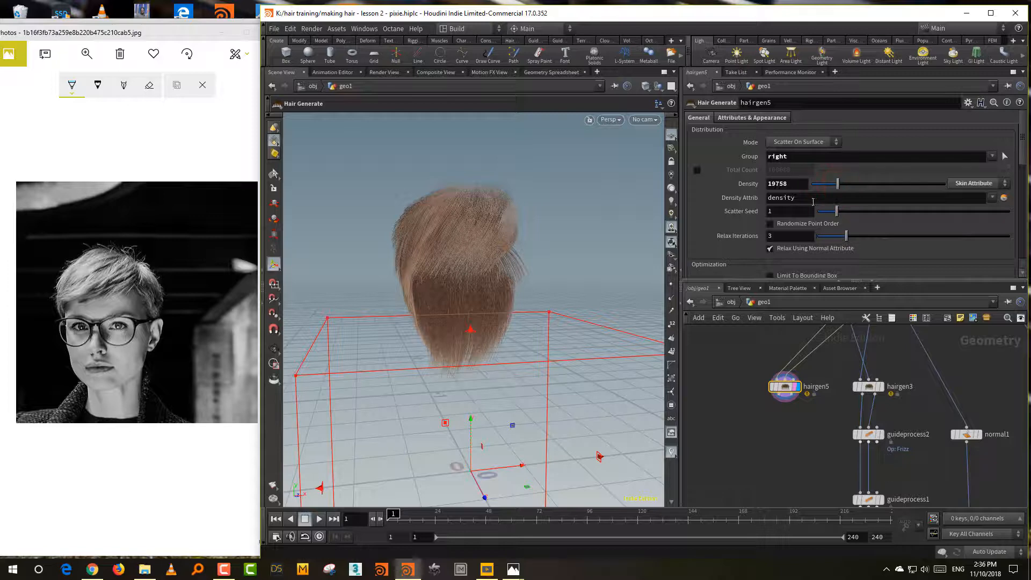
alt+drag(628, 265, 617, 265)
drag(839, 186, 829, 188)
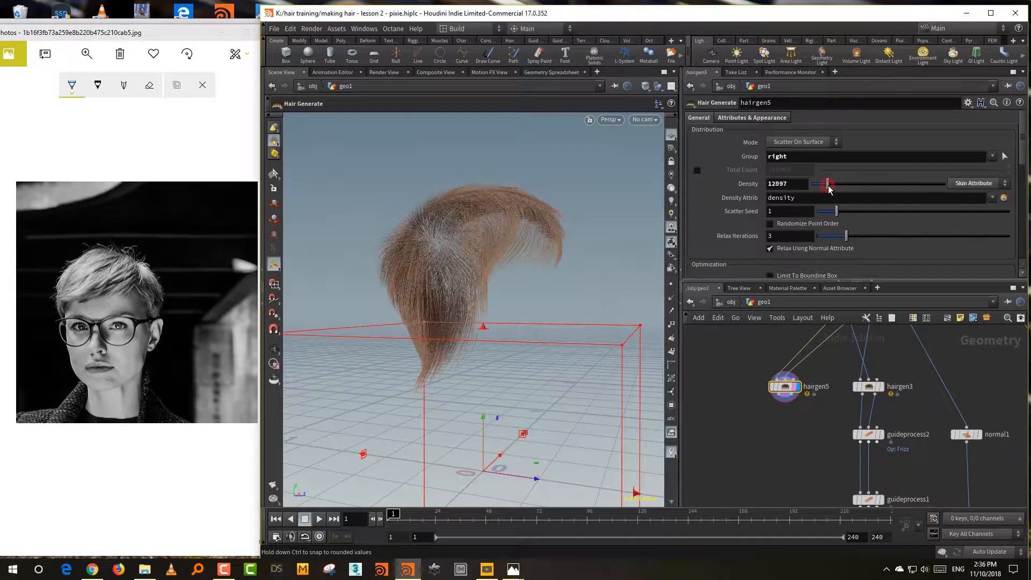
Step: Duplicate guideprocess2 and guideprocess1, wire the copies below hairgen5, and display guideprocess5 at the end of the chain
middle_drag(822, 423, 818, 405)
drag(820, 399, 904, 440)
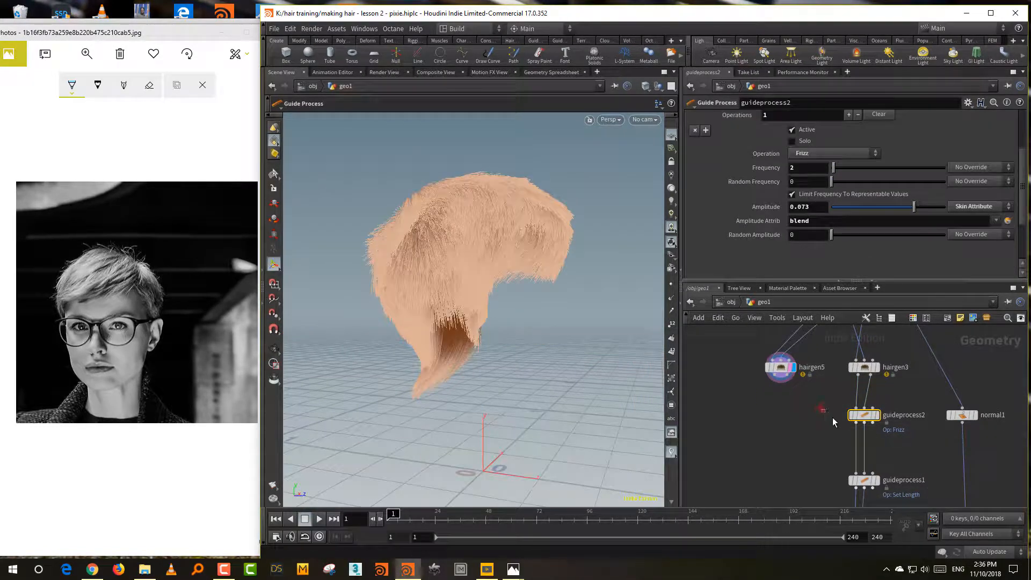
drag(834, 422, 915, 508)
key(ctrl+c)
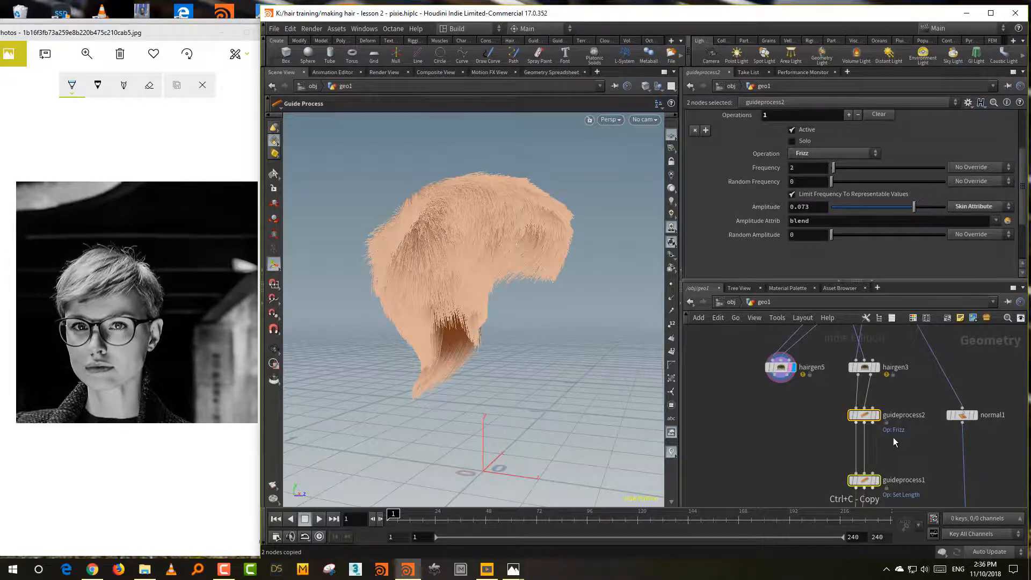
key(ctrl+v)
click(766, 405)
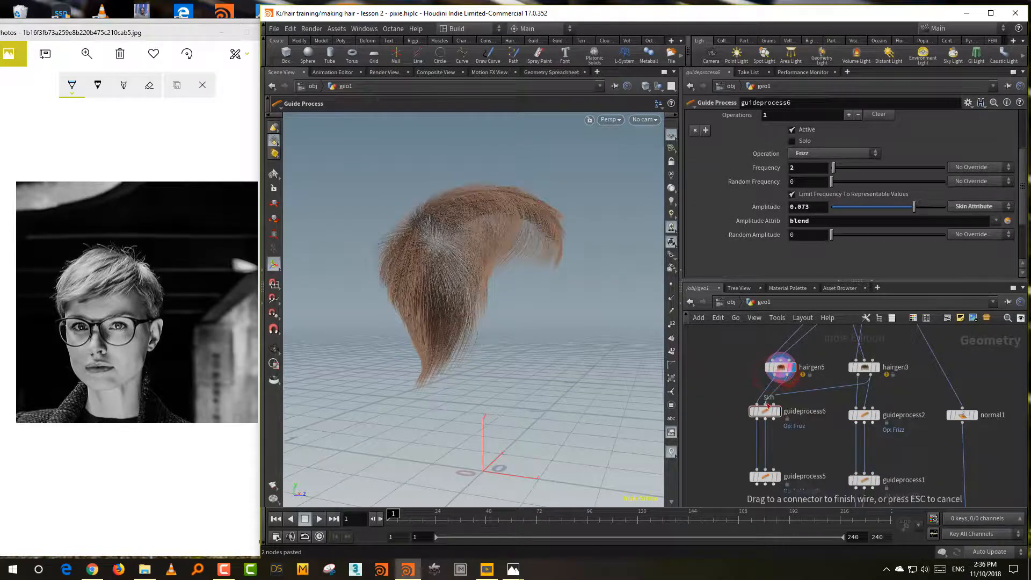
click(780, 375)
middle_drag(801, 457, 800, 418)
click(777, 437)
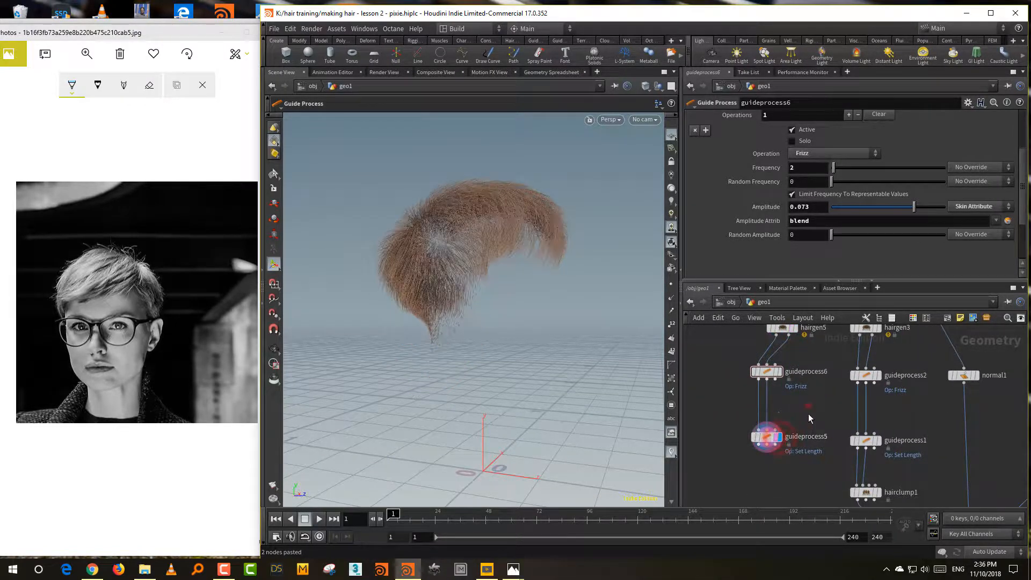
Step: Set the frizz Amplitude of guideprocess6 to 0.0943 and its Random Amplitude to 0.0336
click(815, 360)
click(941, 212)
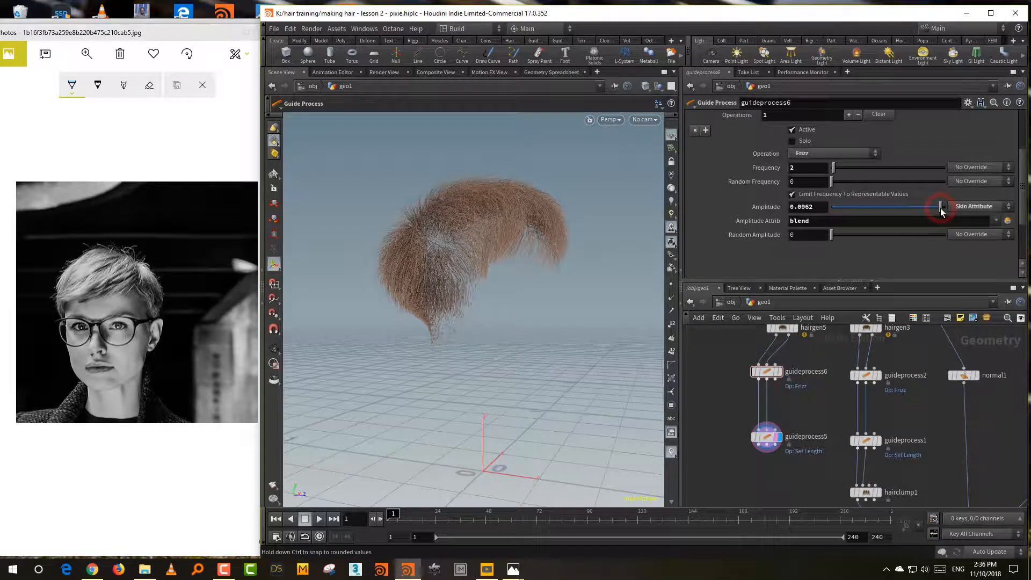
click(867, 237)
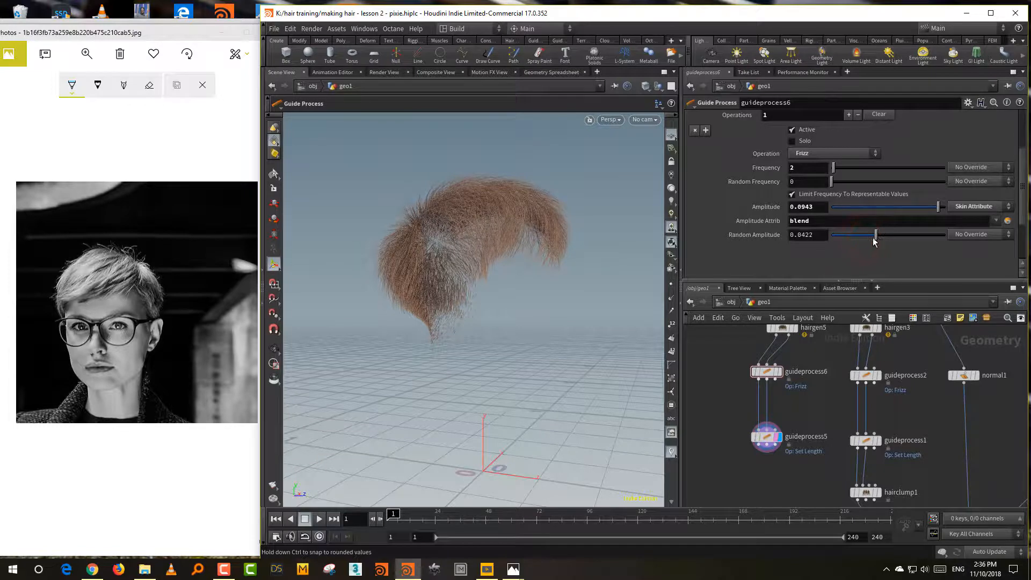
Step: Connect the output of guideprocess5 to merge1 and display the merged hair
middle_drag(827, 396, 828, 335)
middle_drag(792, 433, 771, 402)
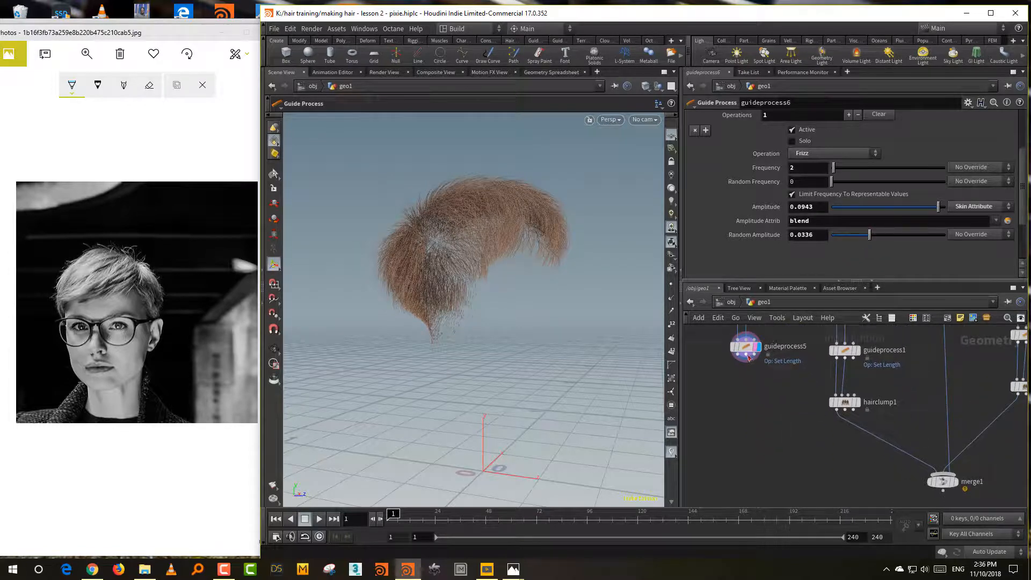
mouse_move(746, 348)
mouse_down()
mouse_move(748, 413)
mouse_move(901, 474)
mouse_move(938, 474)
mouse_up()
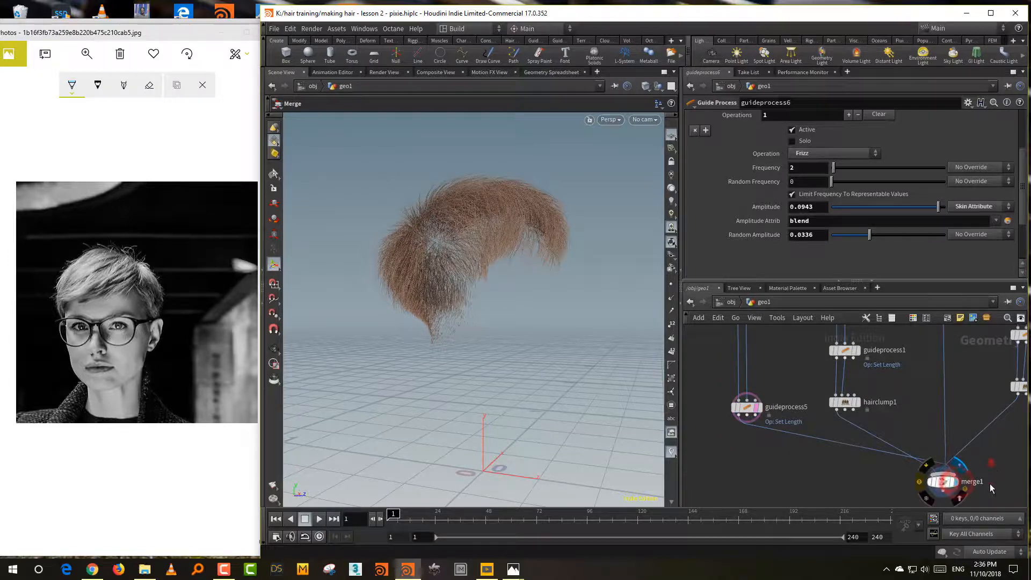
Step: Reduce the frizz of guideprocess6 to a Random Amplitude of 0.0152 and an Amplitude of 0.0602
middle_drag(817, 351, 817, 454)
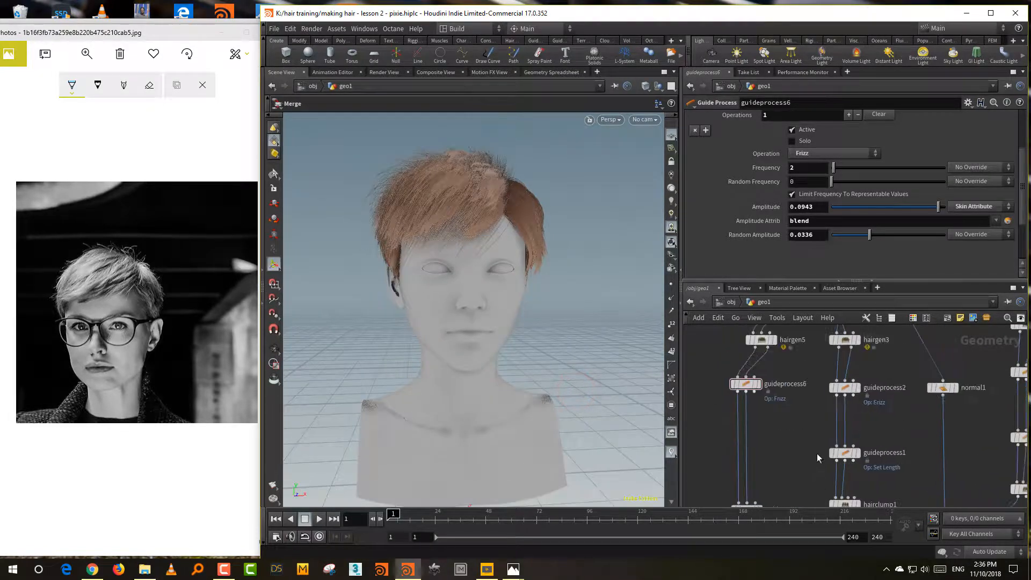
drag(801, 366, 707, 411)
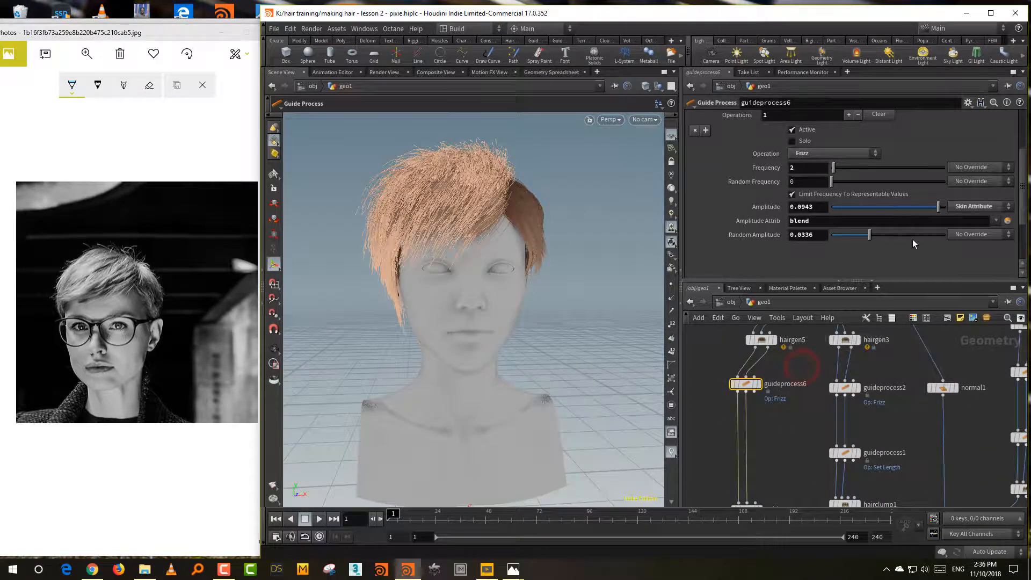
click(809, 356)
drag(861, 238, 849, 237)
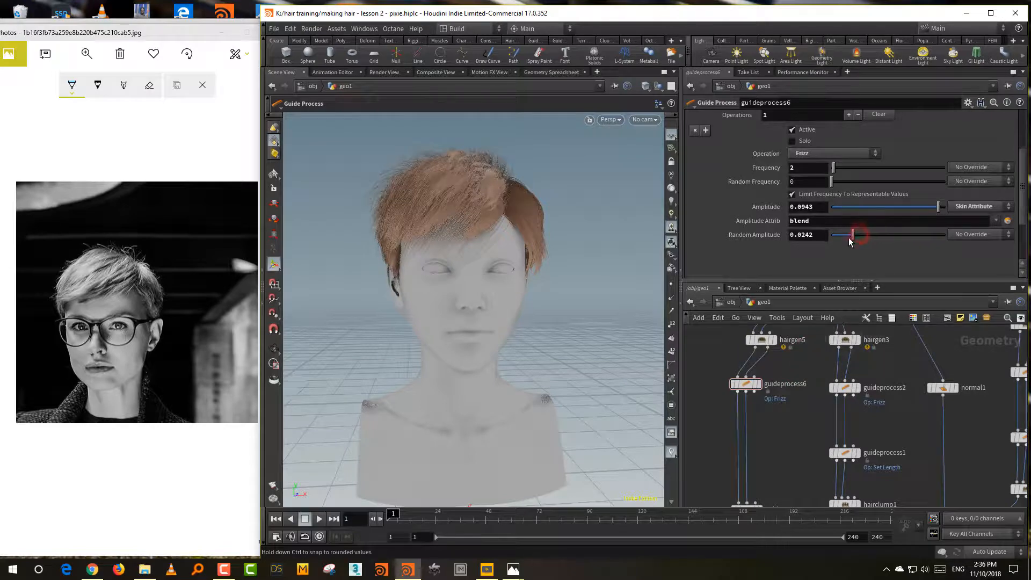
click(890, 207)
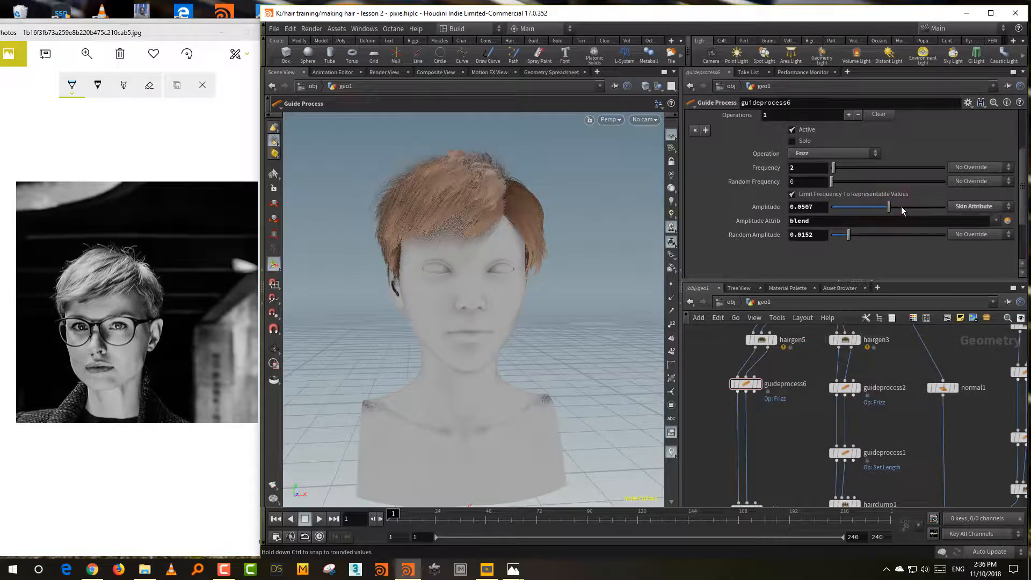
click(900, 207)
alt+drag(619, 359, 650, 370)
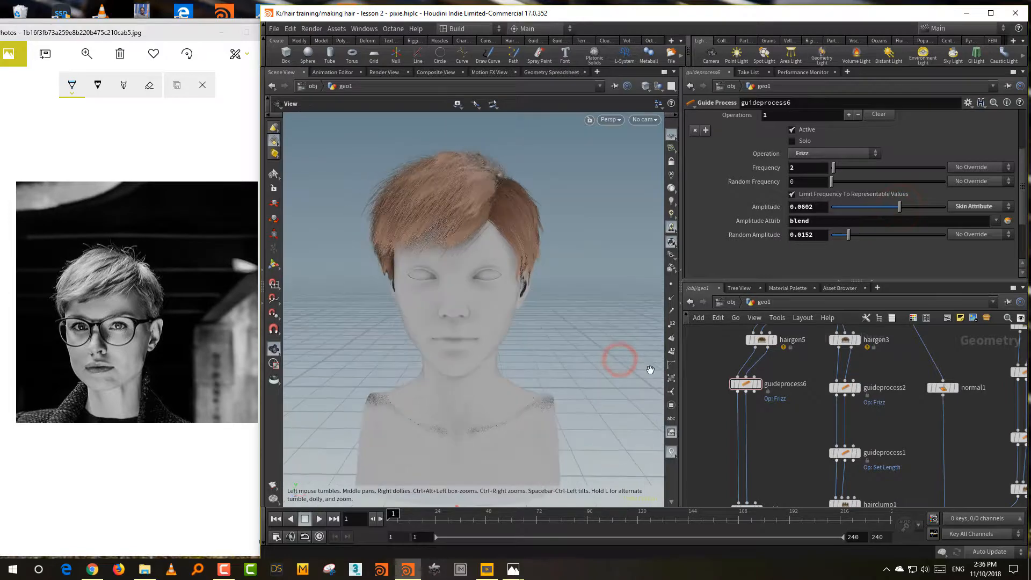
Step: Enable Randomize on guideprocess1, override Min and Max Scale Factor with Skin Attribute, and set Min Scale Factor Attrib to long
middle_drag(776, 463, 782, 434)
drag(784, 475, 755, 464)
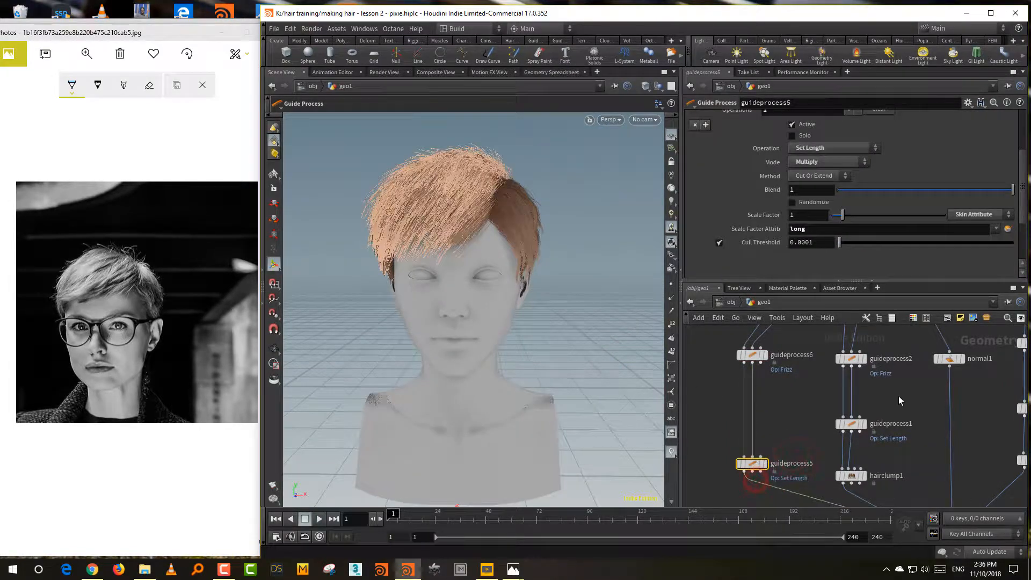
drag(914, 396, 853, 425)
click(802, 404)
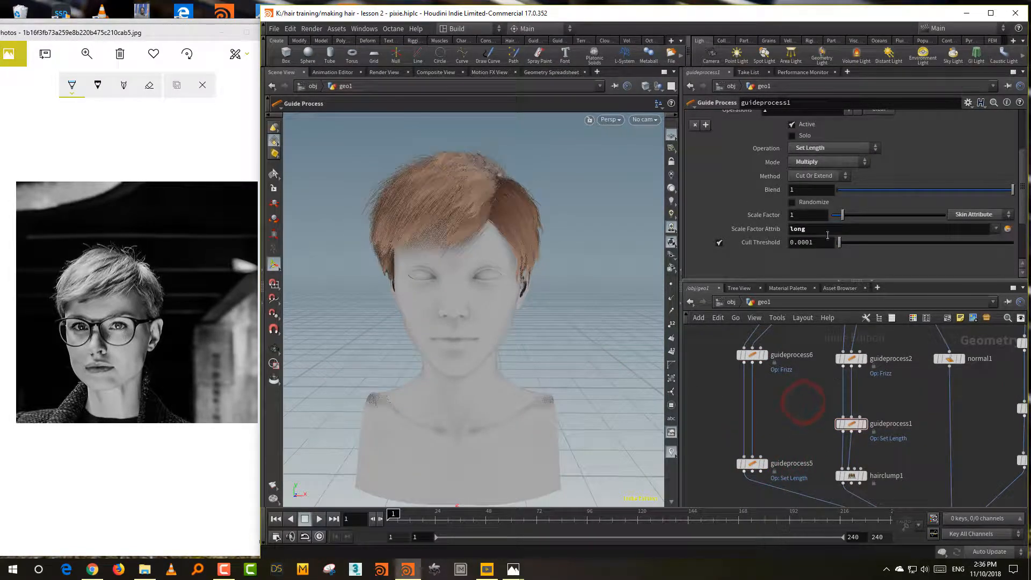
click(814, 202)
click(975, 215)
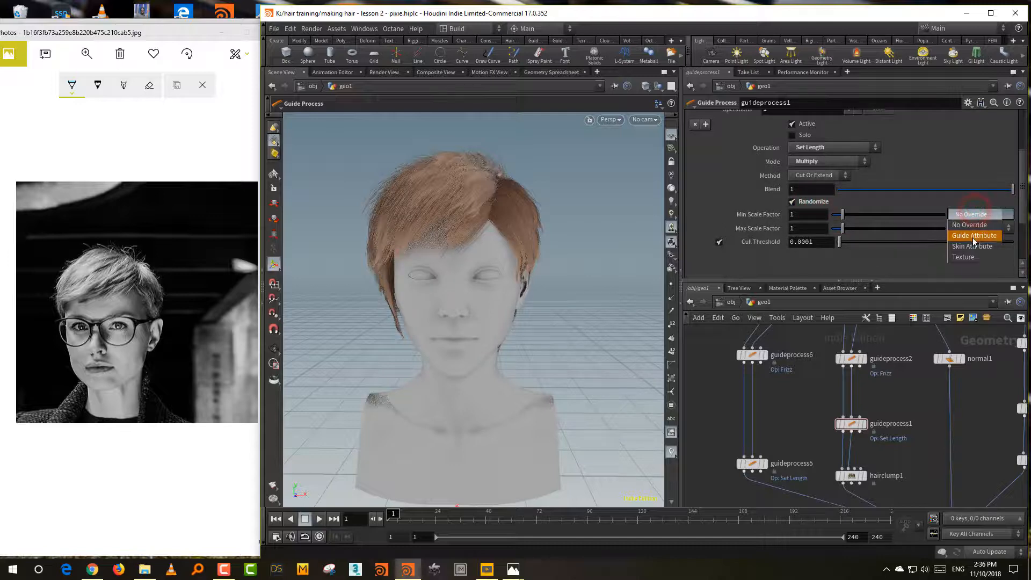
click(972, 238)
click(969, 230)
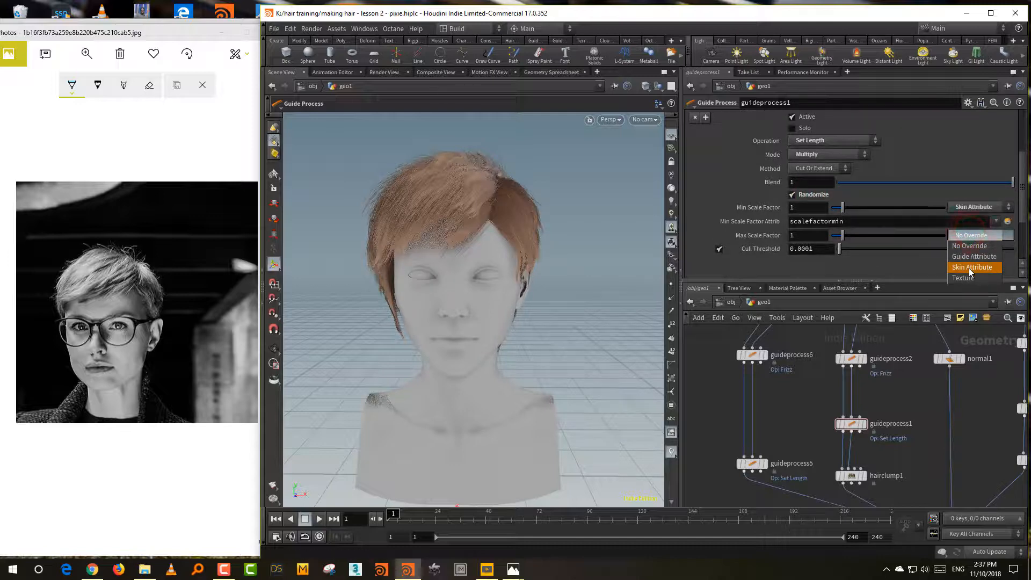
click(970, 268)
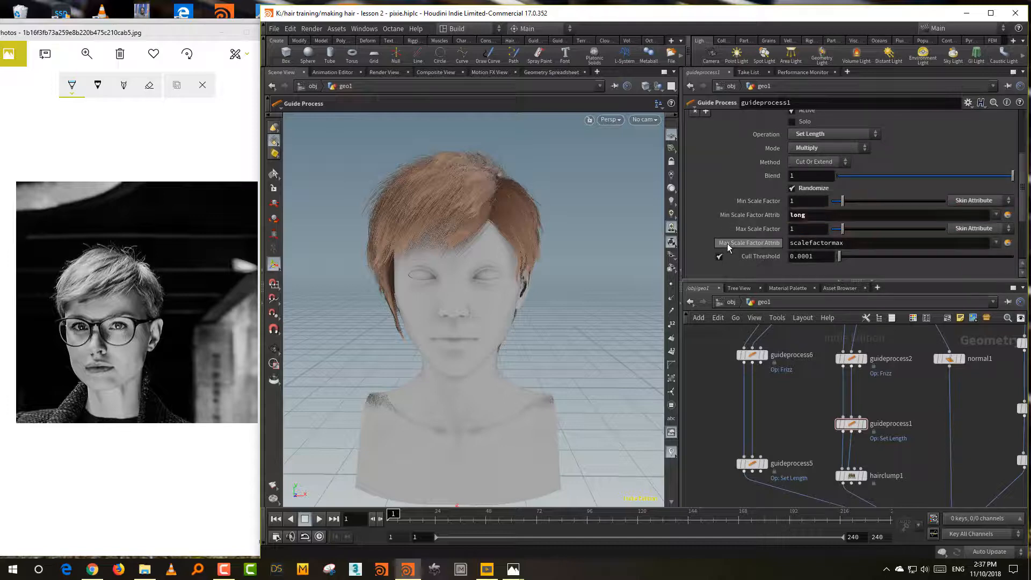
Step: Set the Max Scale Factor Attrib of guideprocess1 to long and its Max Scale Factor to 0.76
double_click(853, 244)
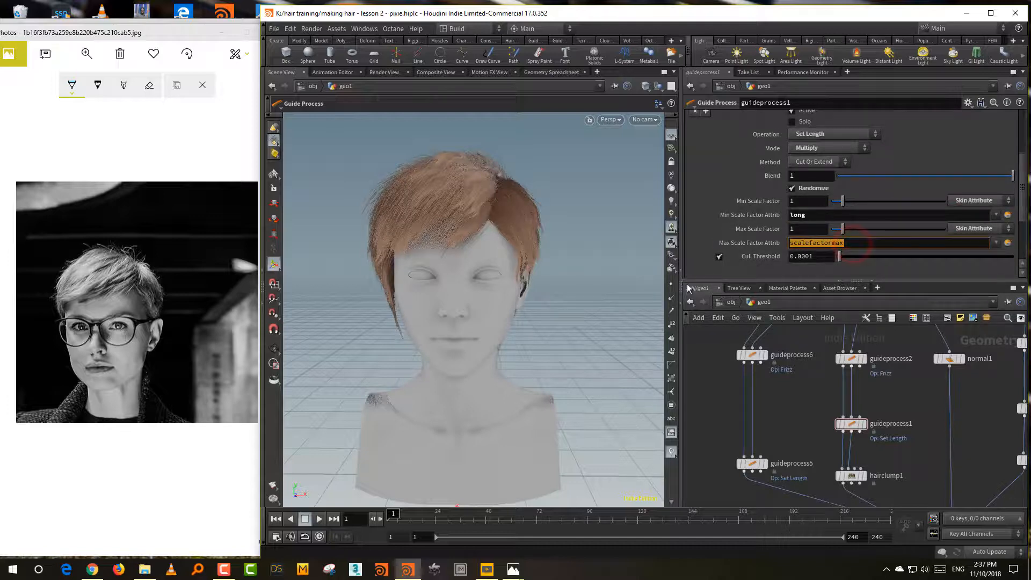
key(Return)
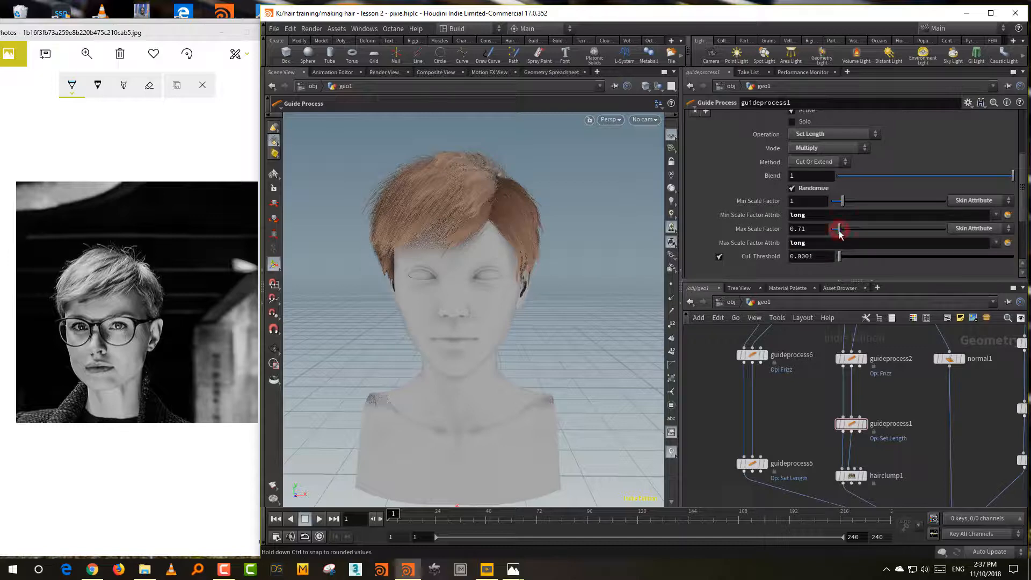
drag(840, 232, 841, 237)
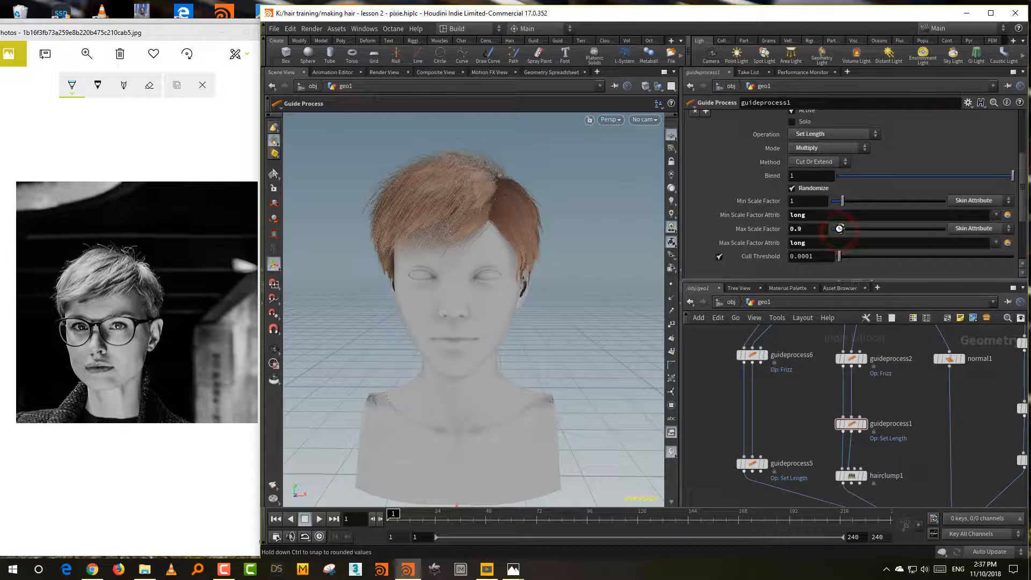
Step: Enable Randomize on guideprocess5 and override its Min and Max Scale Factor with Skin Attribute
middle_drag(791, 471, 794, 427)
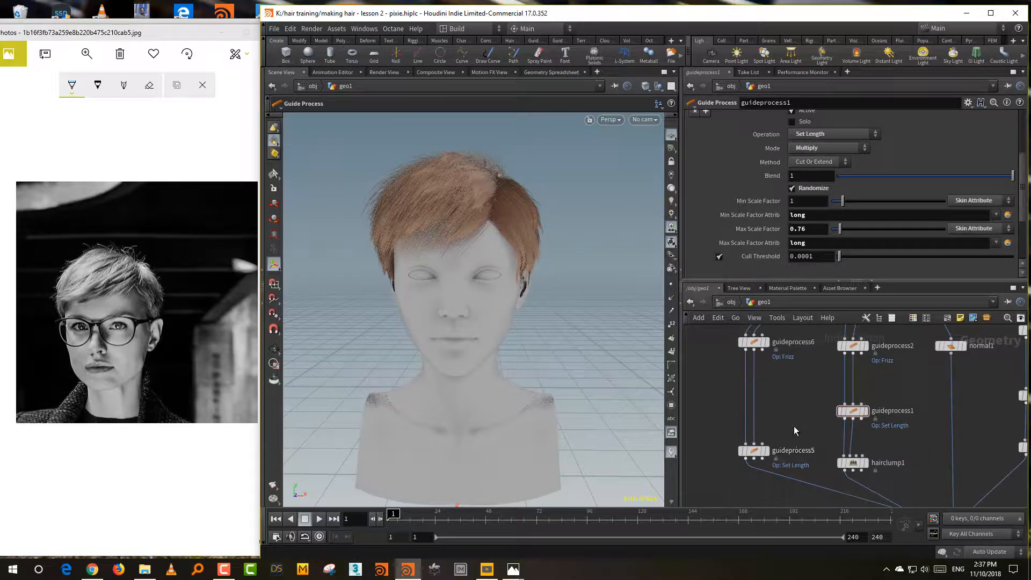
click(797, 423)
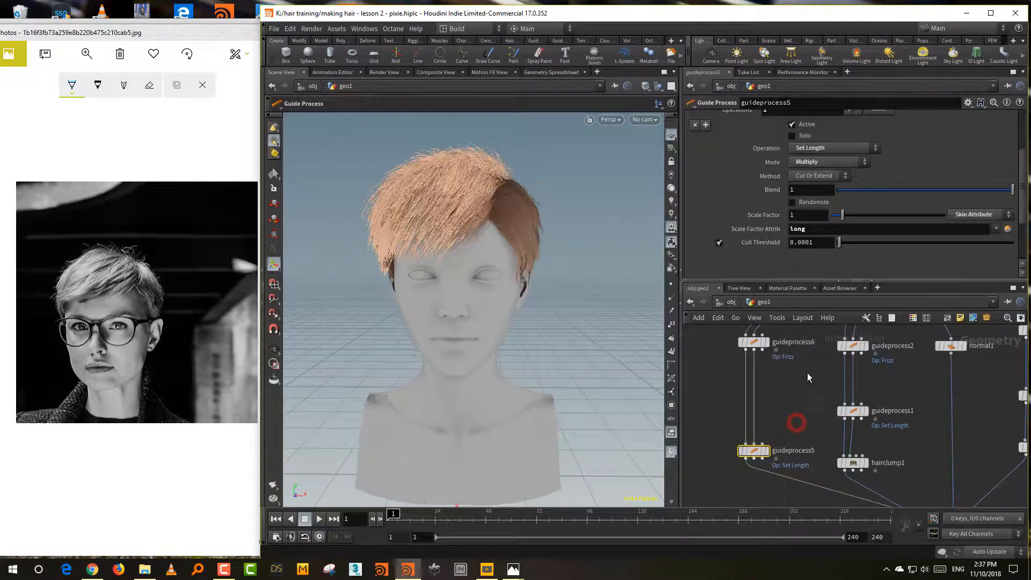
click(814, 201)
click(968, 220)
click(974, 238)
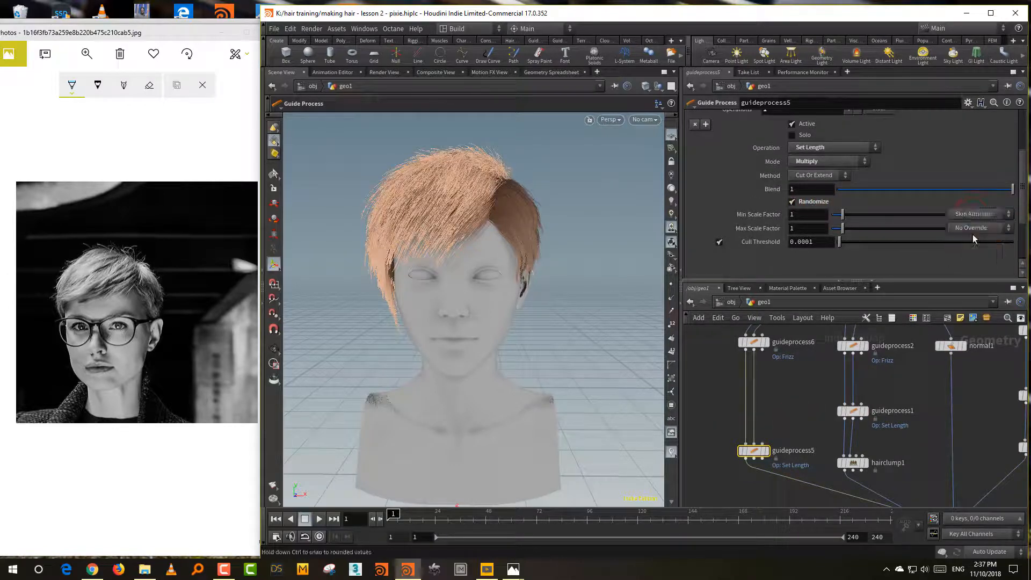
click(971, 237)
click(973, 270)
Step: Set both scale factor attributes of guideprocess5 to long, with Max Scale Factor 0.57 and Min Scale Factor 0.85
drag(862, 217, 675, 265)
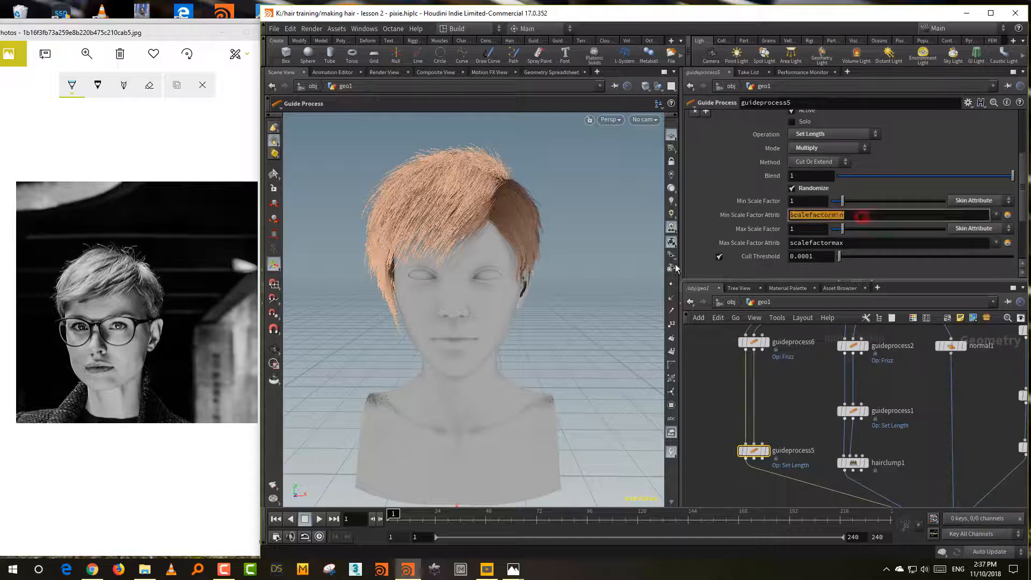
text(long)
drag(859, 243, 801, 254)
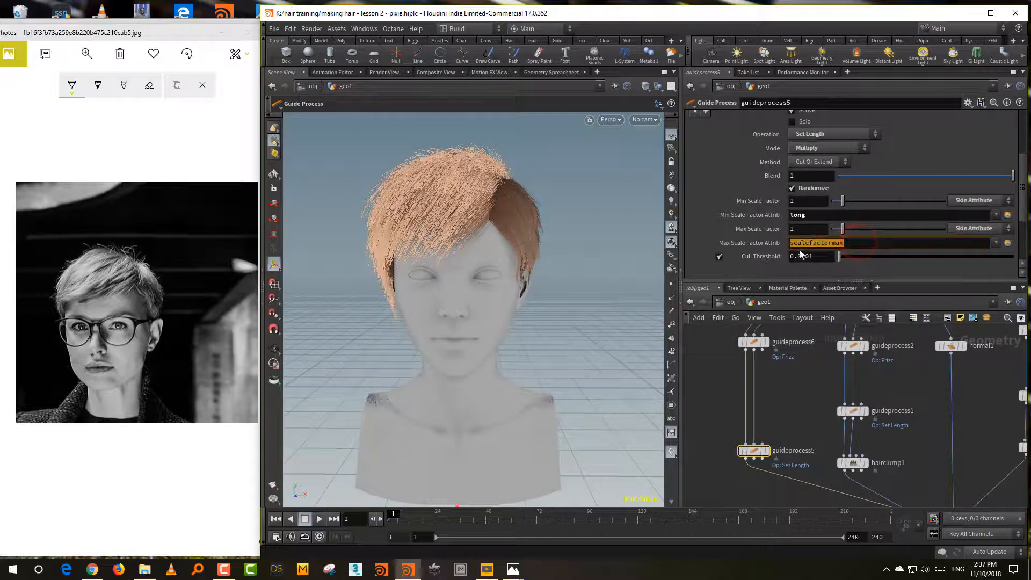
click(785, 378)
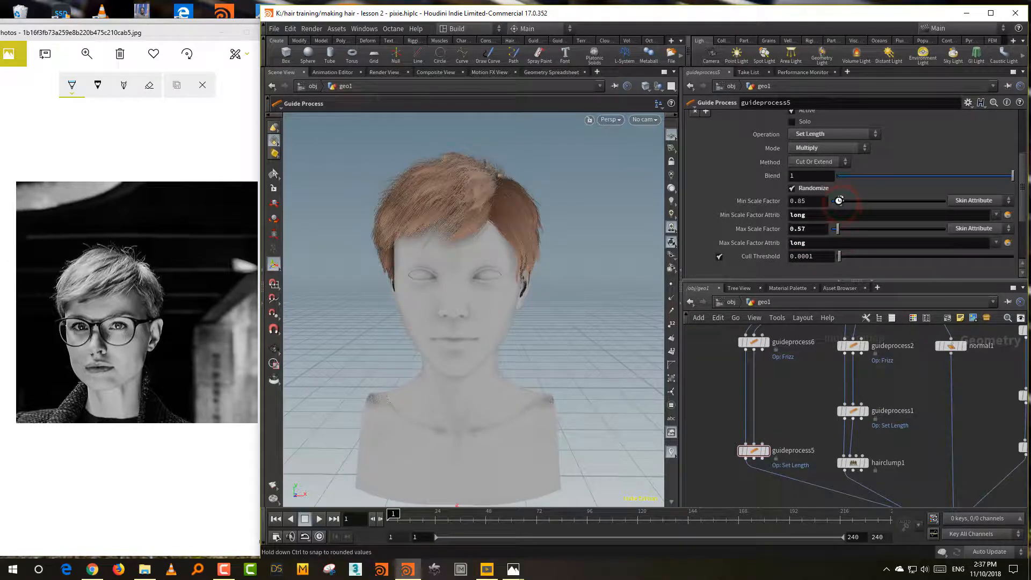
key(Escape)
Step: Set the Density of hairgen5 to 11694 and check the stray hairs from several sides
drag(617, 370, 637, 419)
middle_drag(790, 376, 787, 459)
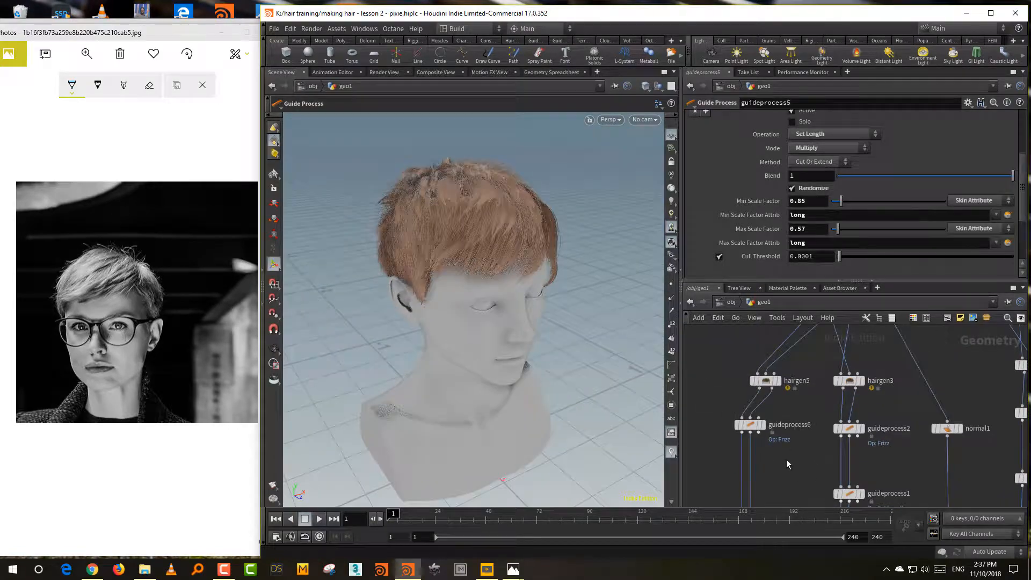
drag(805, 369, 723, 402)
click(801, 399)
alt+drag(608, 337, 714, 298)
drag(865, 191, 824, 194)
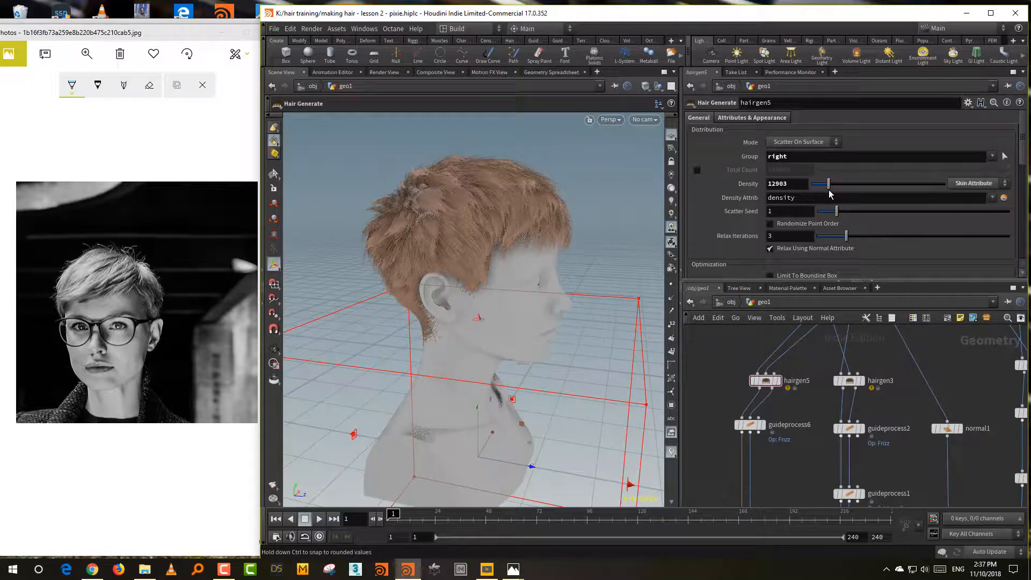
drag(636, 309, 572, 365)
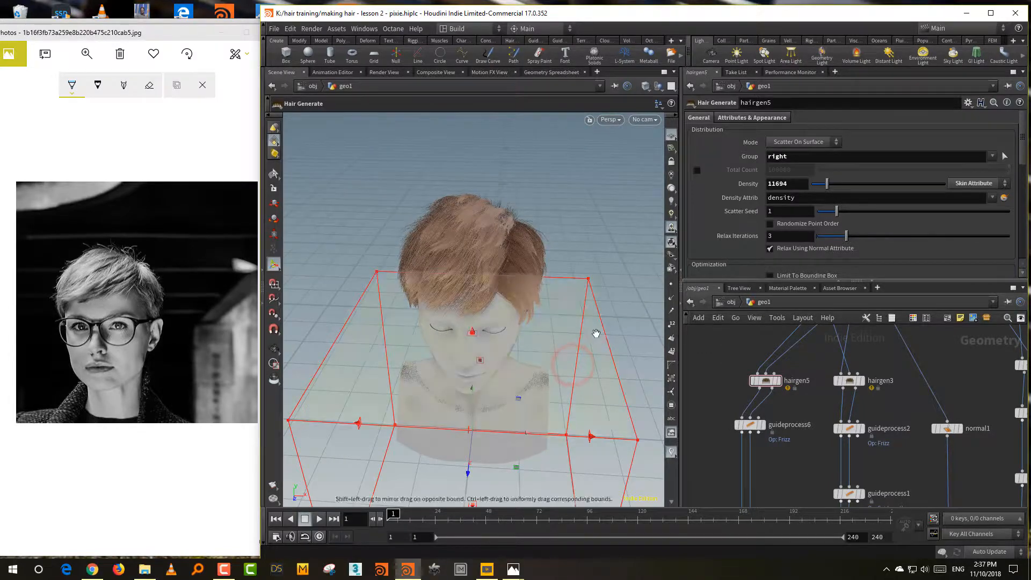
alt+drag(600, 328, 516, 314)
Step: Duplicate the hairgen5, guideprocess6 and guideprocess5 chain and place the copy beside the hairgen4 branch
middle_drag(781, 378, 794, 331)
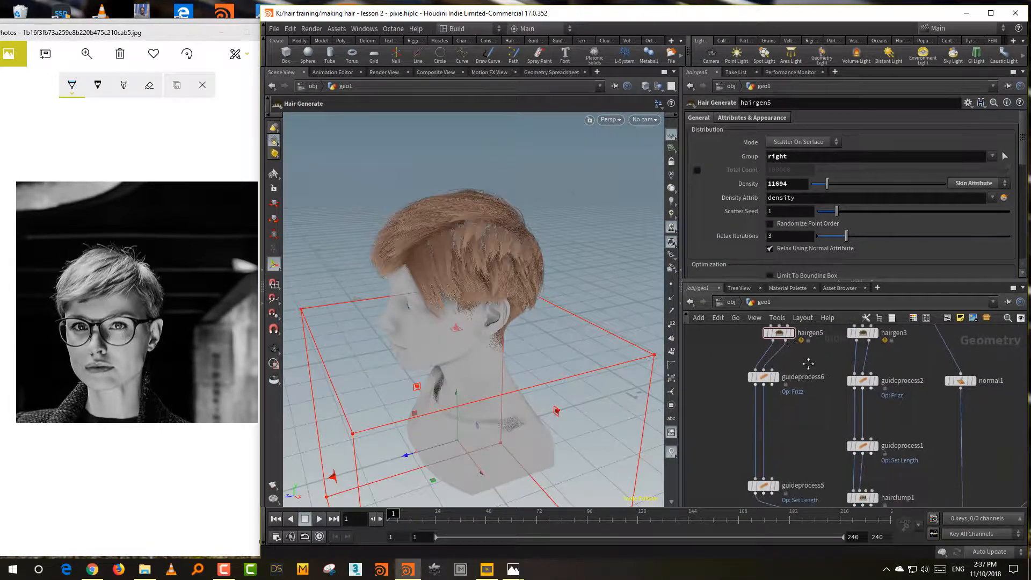
middle_drag(811, 368, 786, 397)
drag(753, 363, 738, 370)
middle_drag(772, 422, 766, 369)
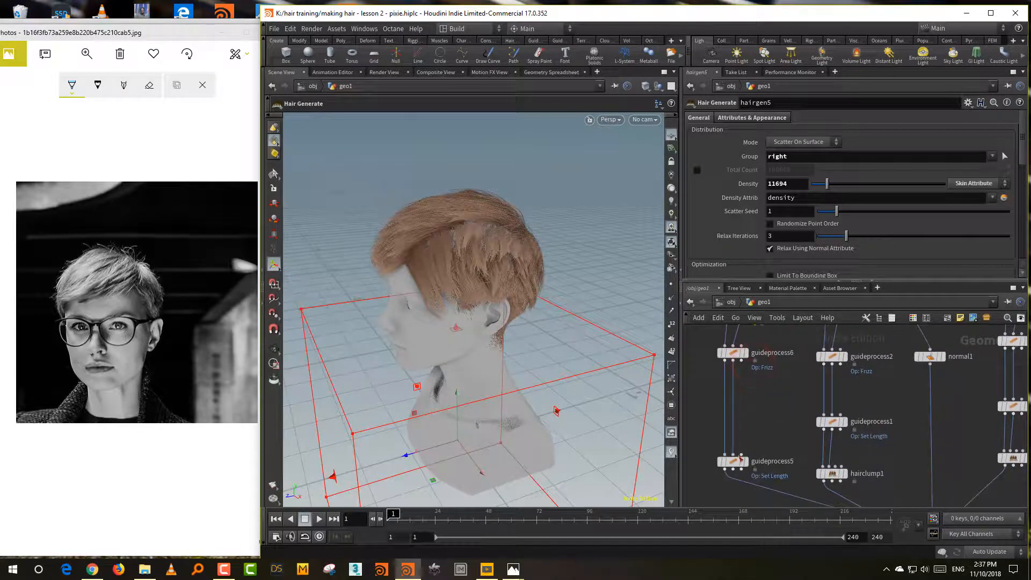
middle_drag(755, 415, 755, 447)
scroll(770, 420, down, 3)
drag(720, 355, 769, 479)
key(ctrl+c)
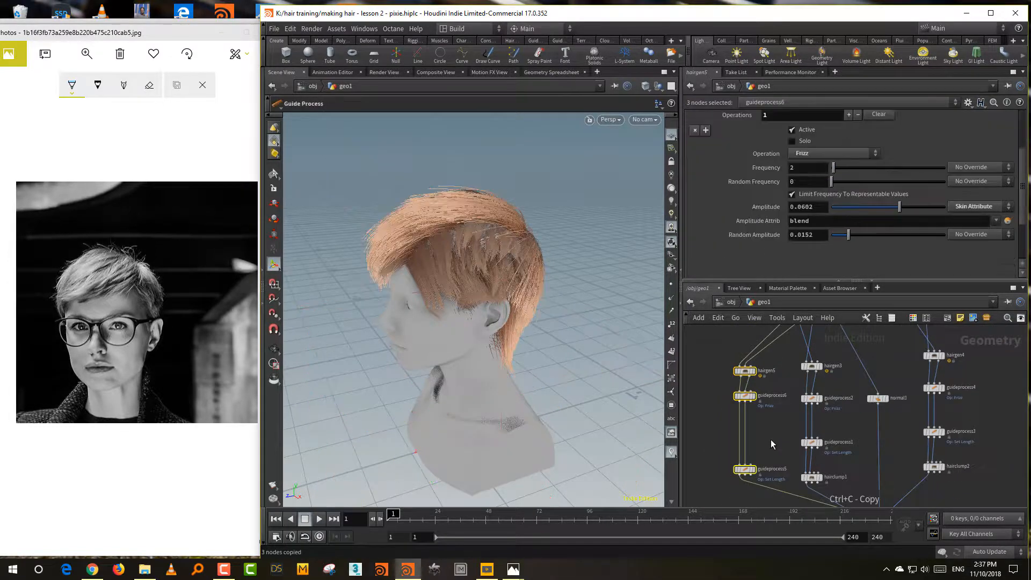
key(ctrl+v)
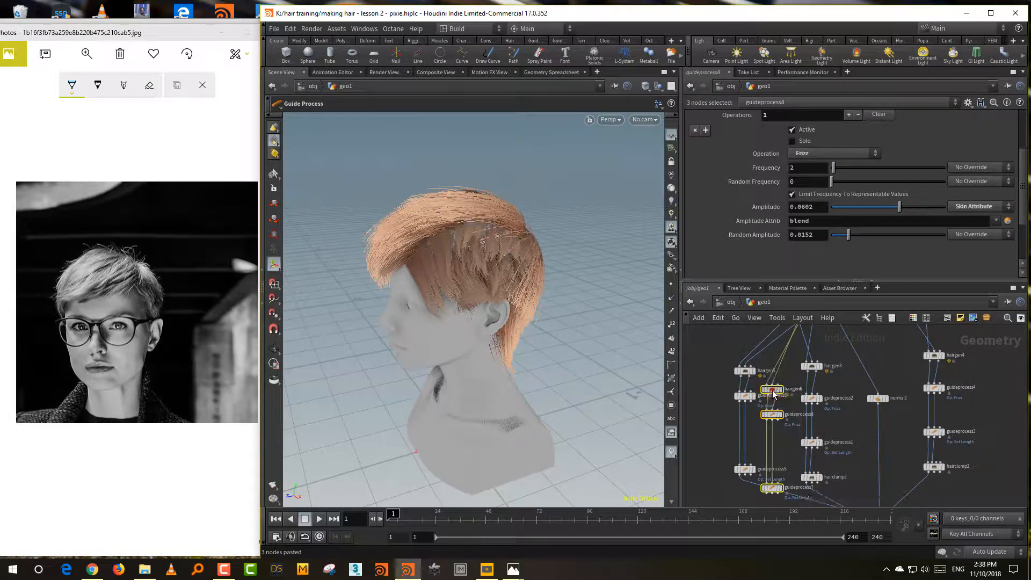
drag(773, 391, 986, 365)
middle_drag(977, 334, 913, 387)
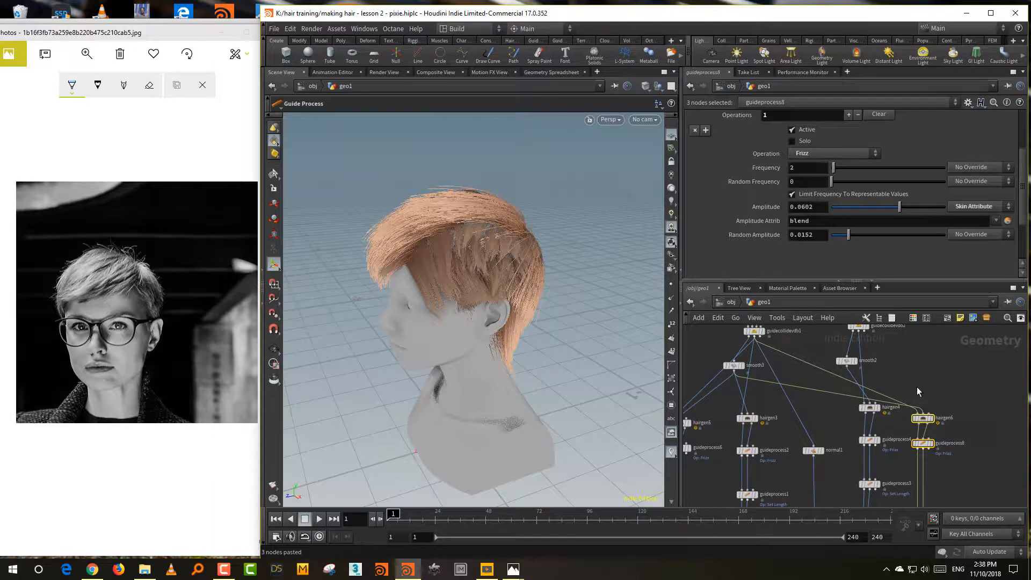
Step: Cut the copied hairgen6 loose from its old inputs and rewire it to smooth2 and the guide-collide node above it
key(y)
drag(917, 388, 882, 407)
scroll(896, 375, up, 2)
mouse_move(922, 378)
middle_down()
mouse_move(895, 376)
mouse_move(871, 457)
mouse_move(874, 413)
middle_up()
click(894, 375)
click(799, 360)
click(895, 401)
click(804, 372)
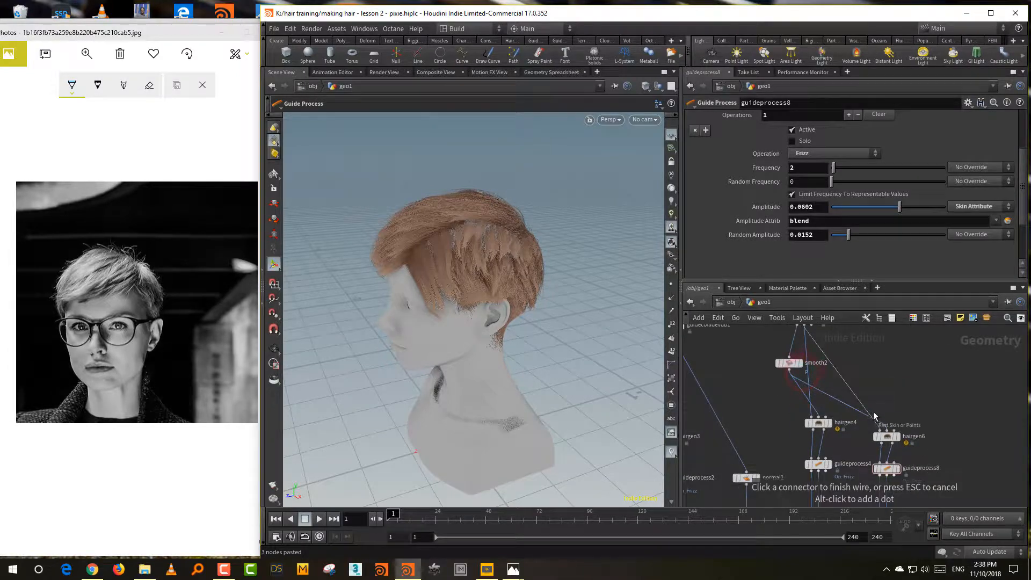
click(874, 420)
Step: Display the guideprocess7 output and set the Group of hairgen6 to left
middle_drag(947, 459, 950, 337)
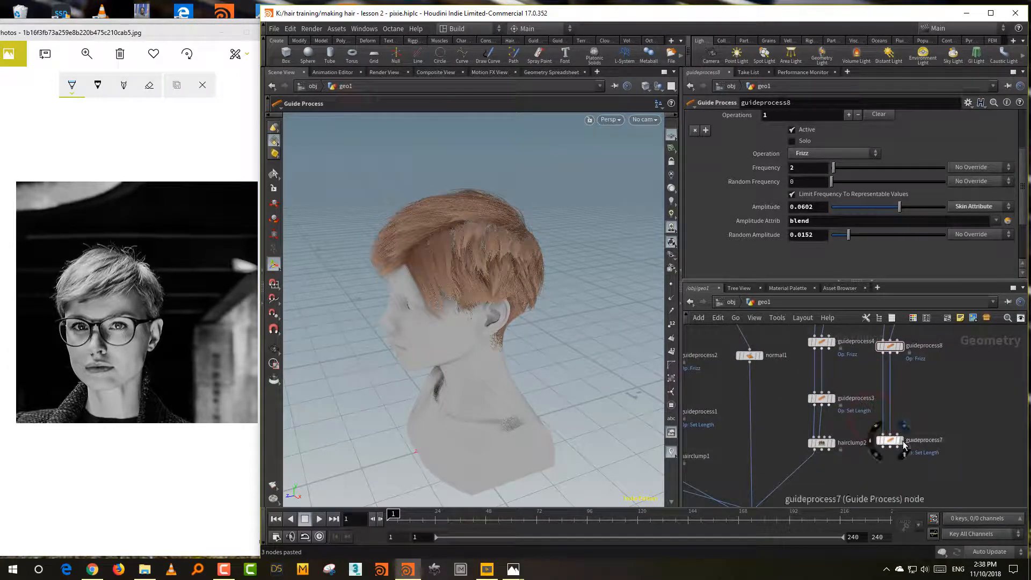
click(901, 441)
middle_drag(931, 411, 920, 461)
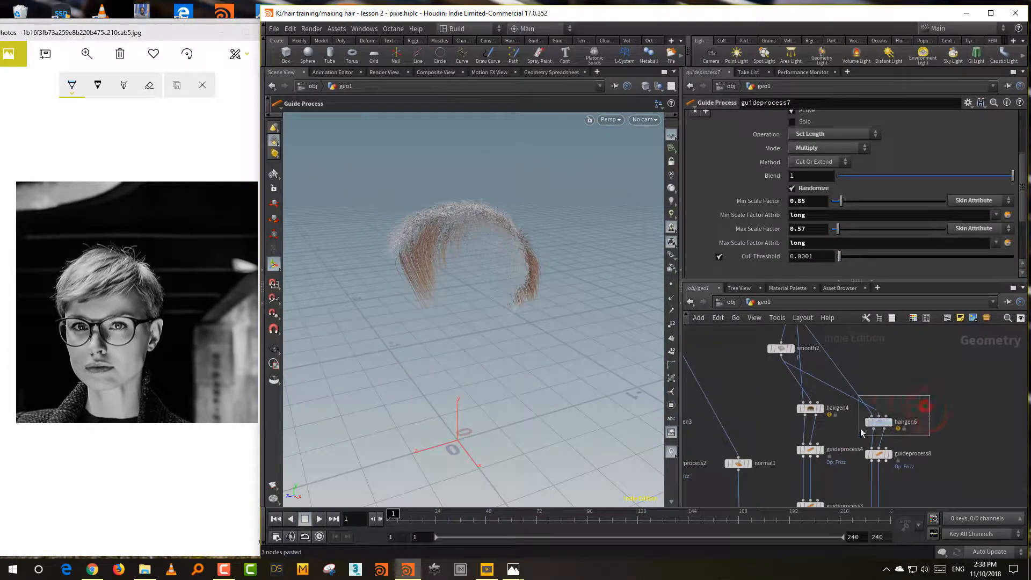
drag(860, 432, 859, 436)
drag(805, 158, 662, 214)
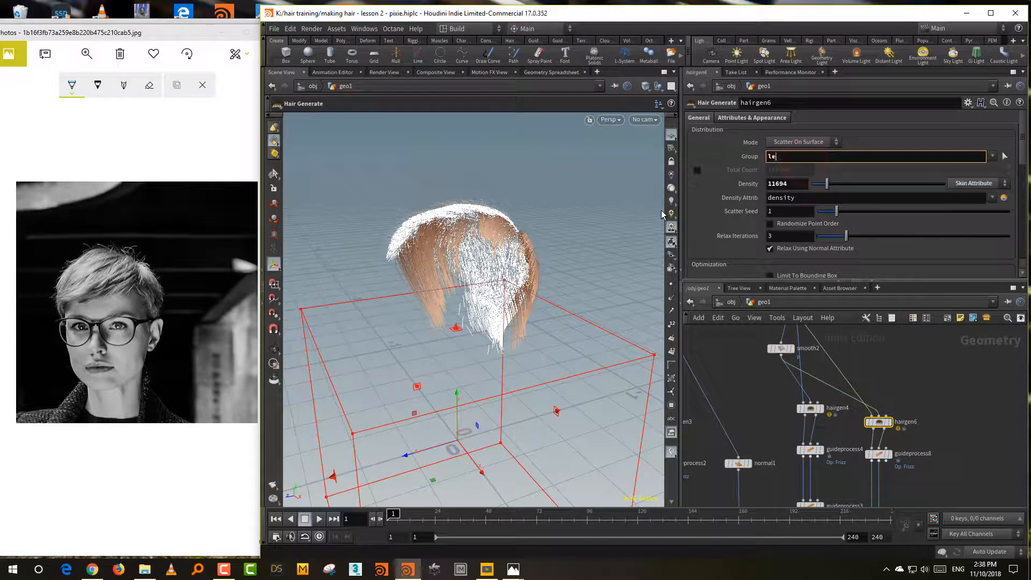
text(left)
key(Return)
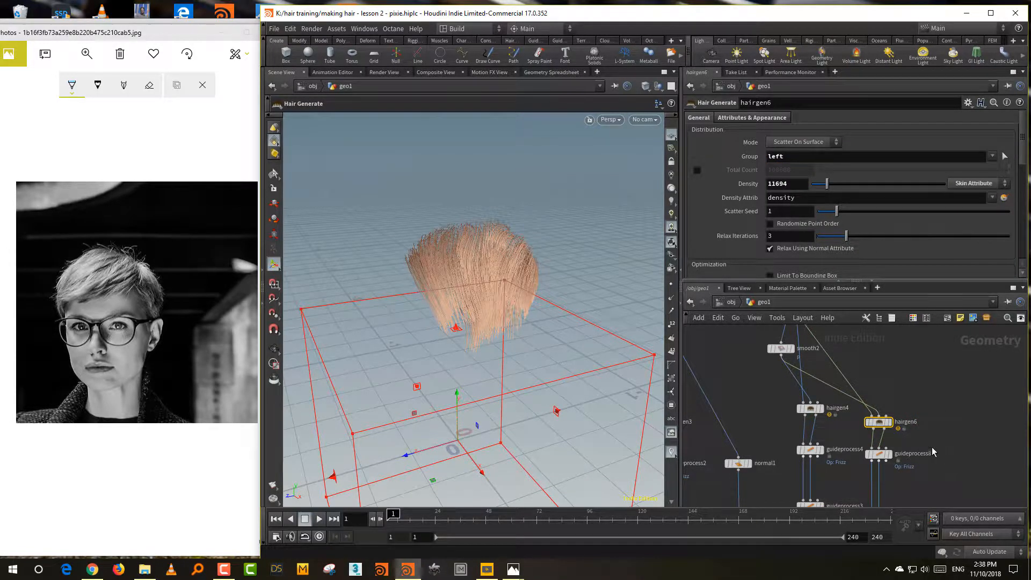
Step: Connect guideprocess7 into merge1, display the merged hair and check it from several sides
middle_drag(905, 491, 983, 332)
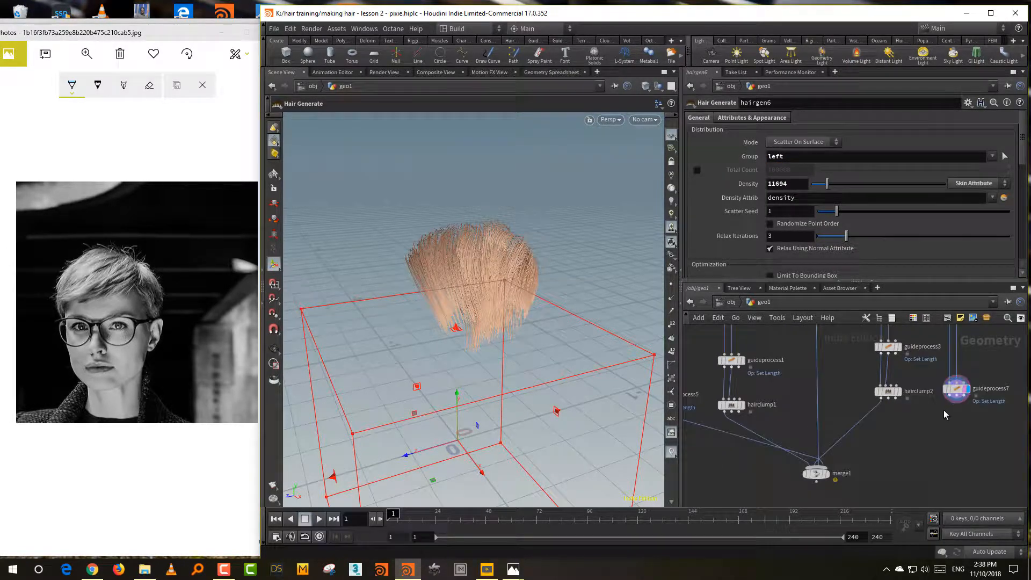
click(832, 463)
click(831, 478)
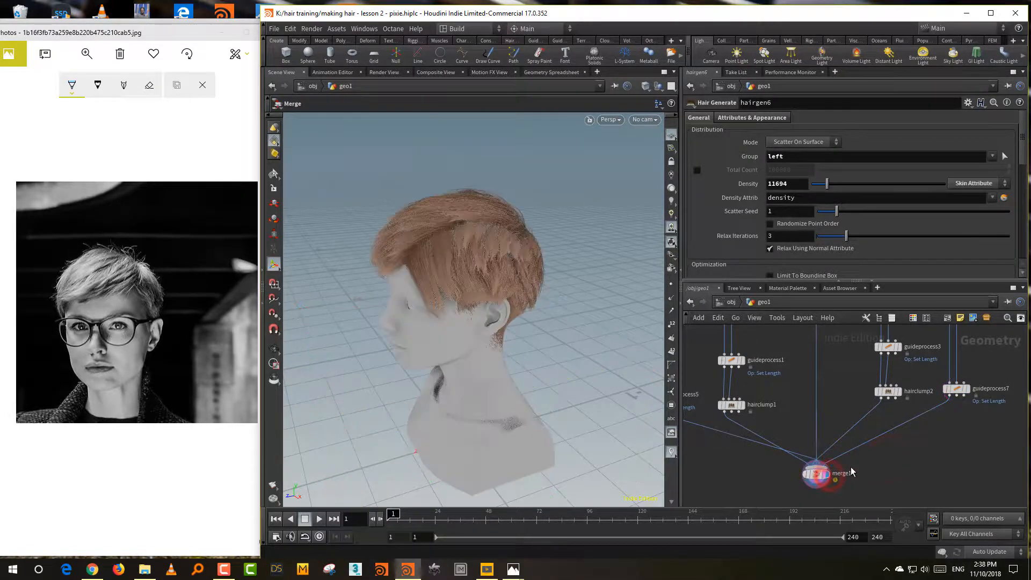
alt+drag(584, 419, 573, 401)
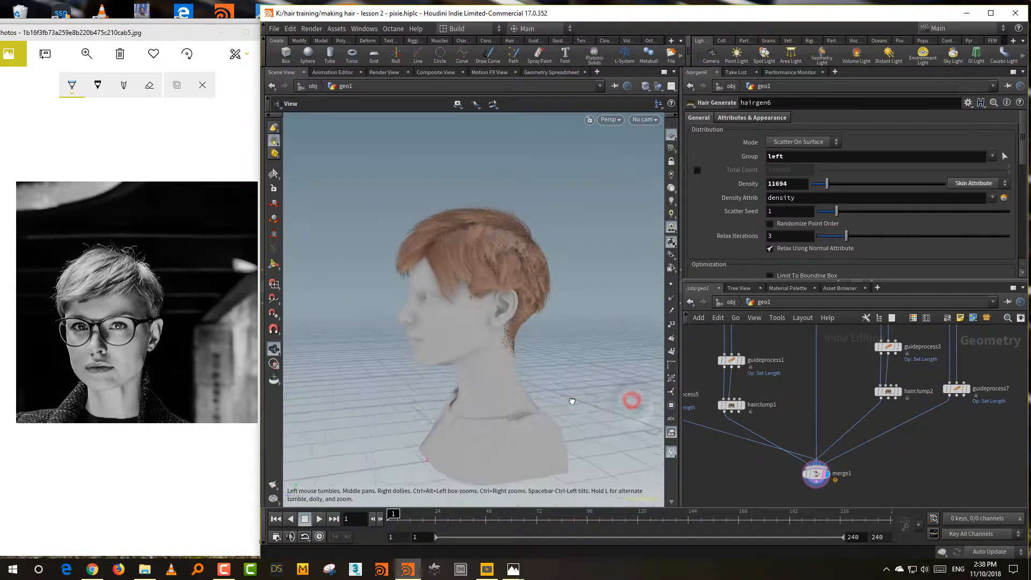
drag(510, 379, 856, 400)
mouse_move(582, 382)
mouse_down()
mouse_move(635, 392)
mouse_move(600, 373)
mouse_up()
Step: Display the guides of guidegroom1 on their own and try the Adjust Length brush on them
middle_drag(792, 363, 776, 474)
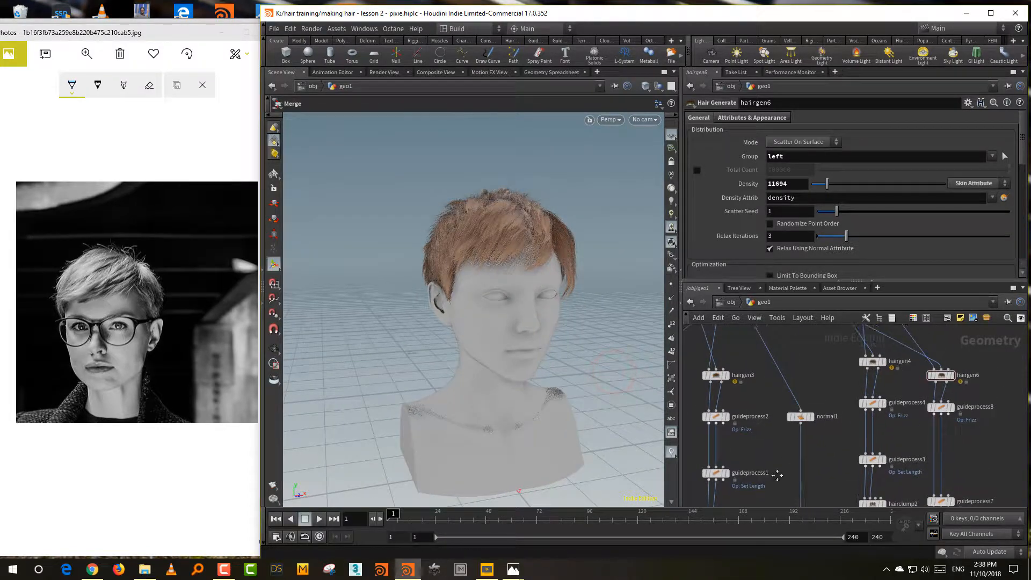
middle_drag(812, 388, 802, 510)
middle_drag(816, 381, 821, 453)
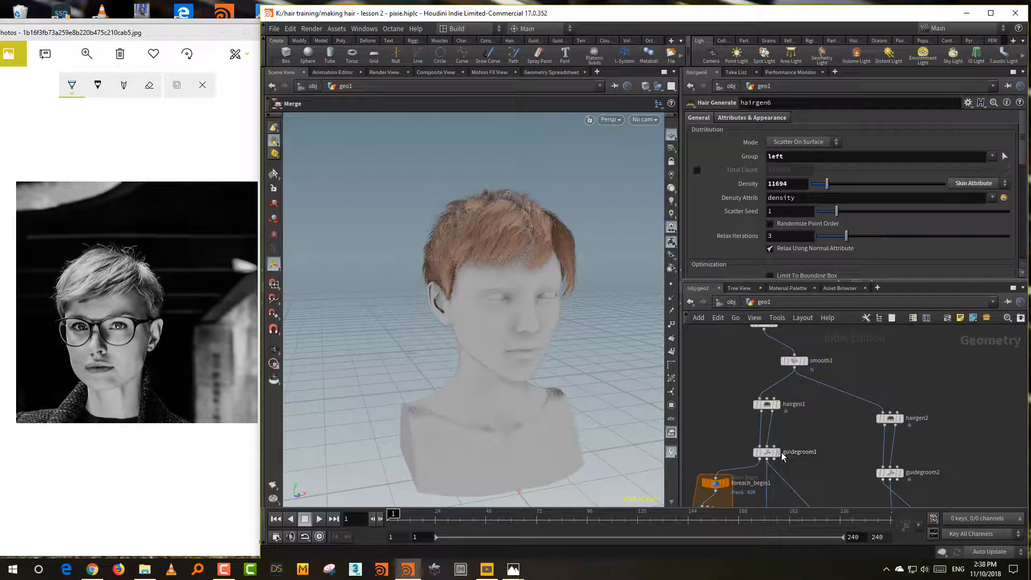
click(777, 452)
click(767, 452)
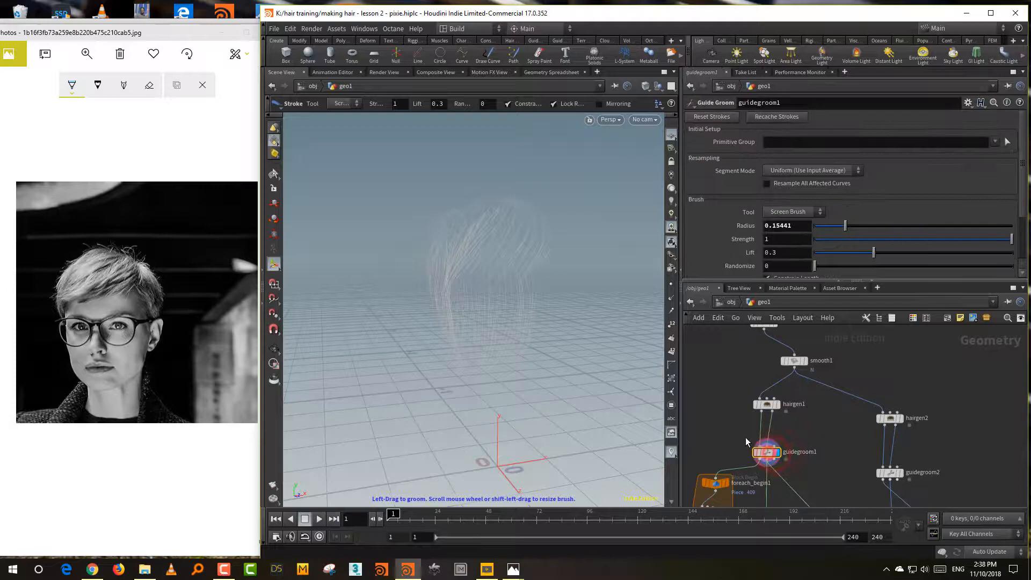
click(737, 304)
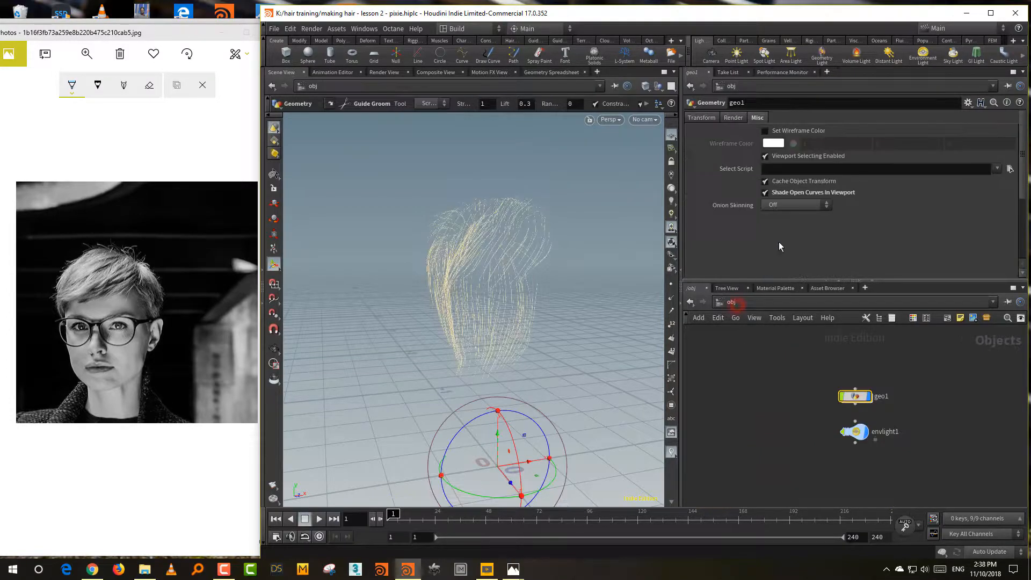
double_click(855, 396)
alt+drag(589, 369, 539, 373)
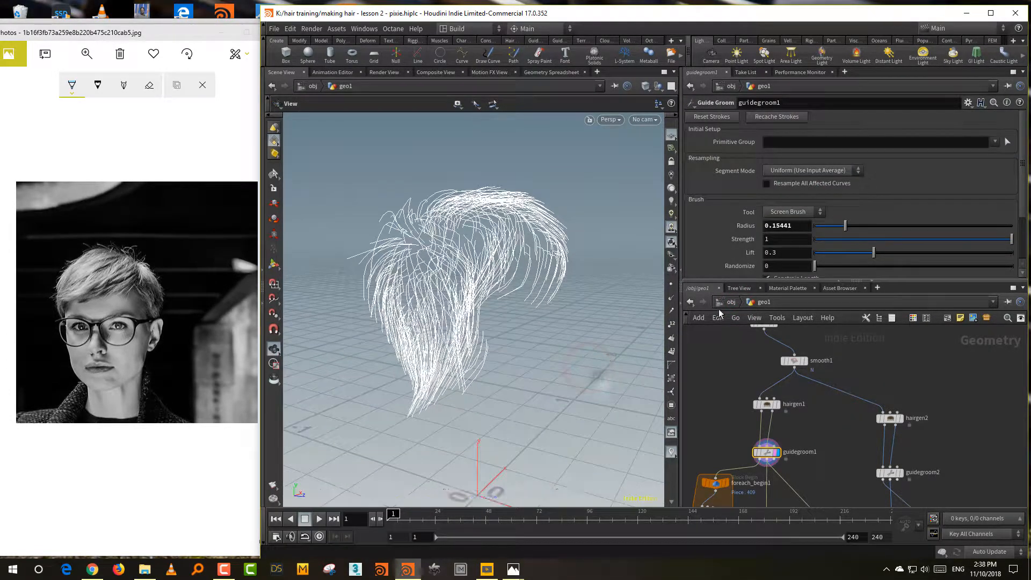
click(801, 219)
click(789, 295)
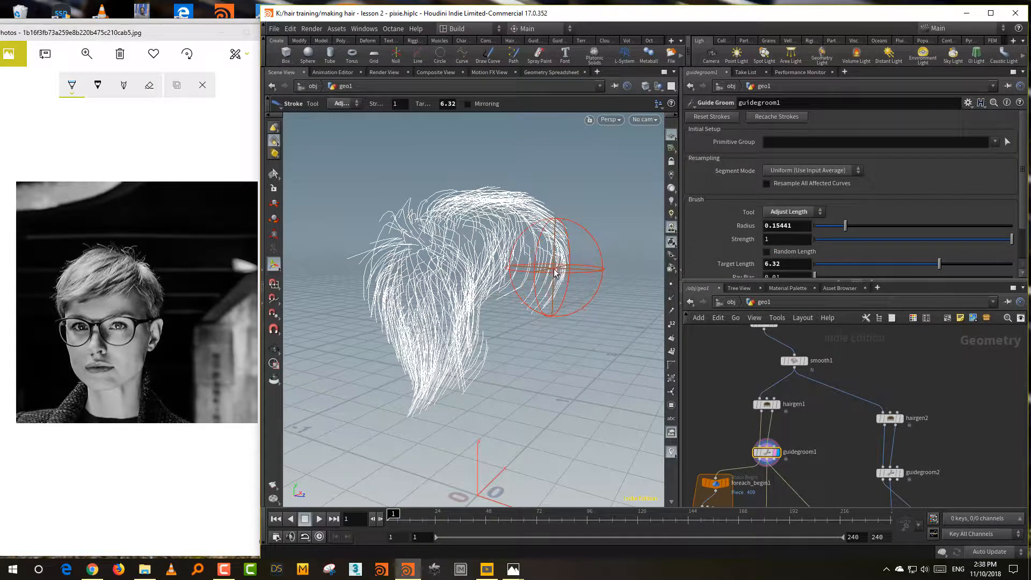
drag(556, 274, 555, 274)
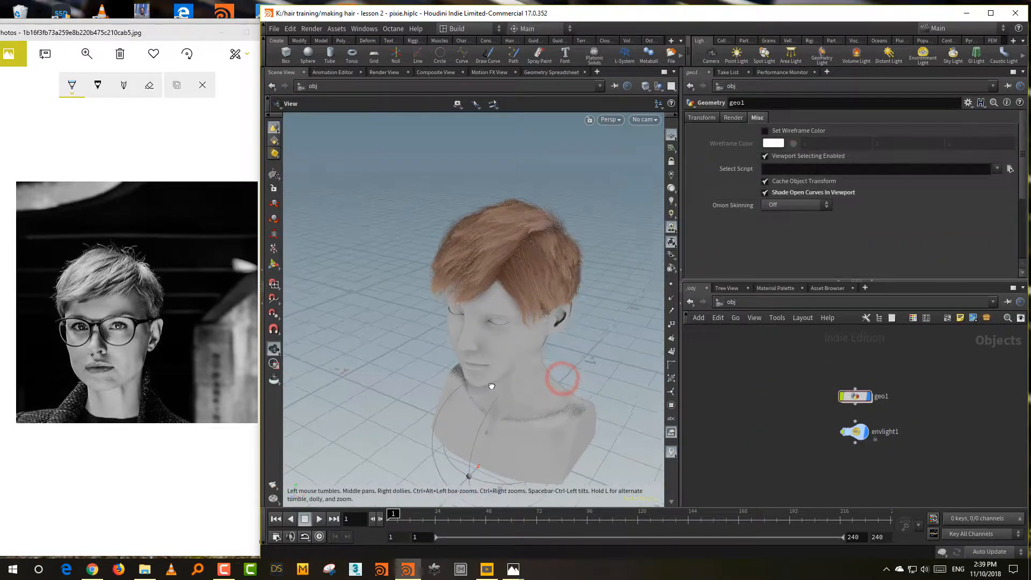
Step: Reopen guidegroom1 inside geo1, enlarge the Screen Brush radius to 0.2 and comb the guides on the crown
drag(491, 387, 519, 367)
mouse_move(599, 391)
mouse_down()
mouse_move(612, 386)
mouse_move(596, 378)
mouse_move(616, 384)
mouse_up()
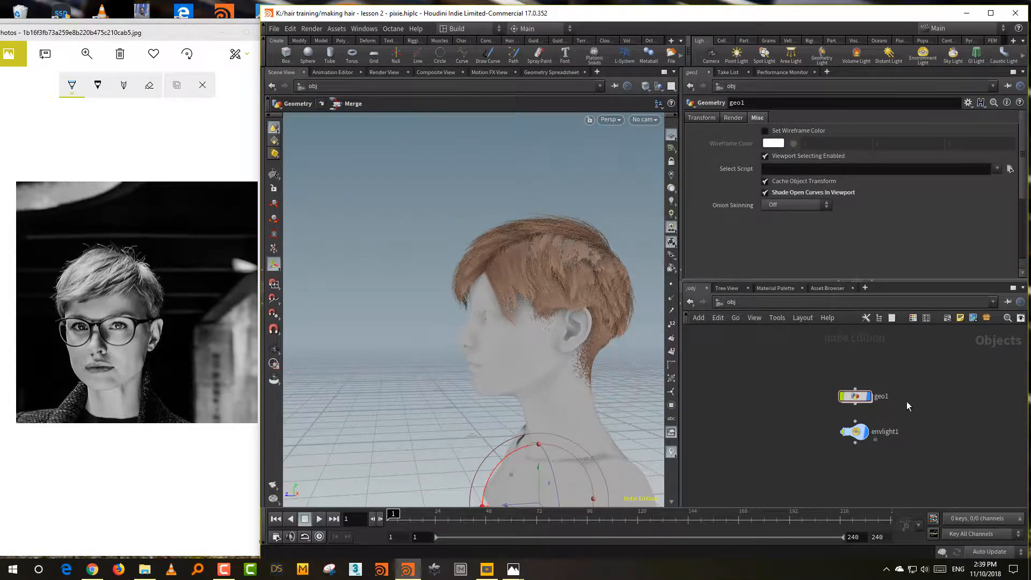
double_click(855, 396)
middle_drag(816, 408, 830, 497)
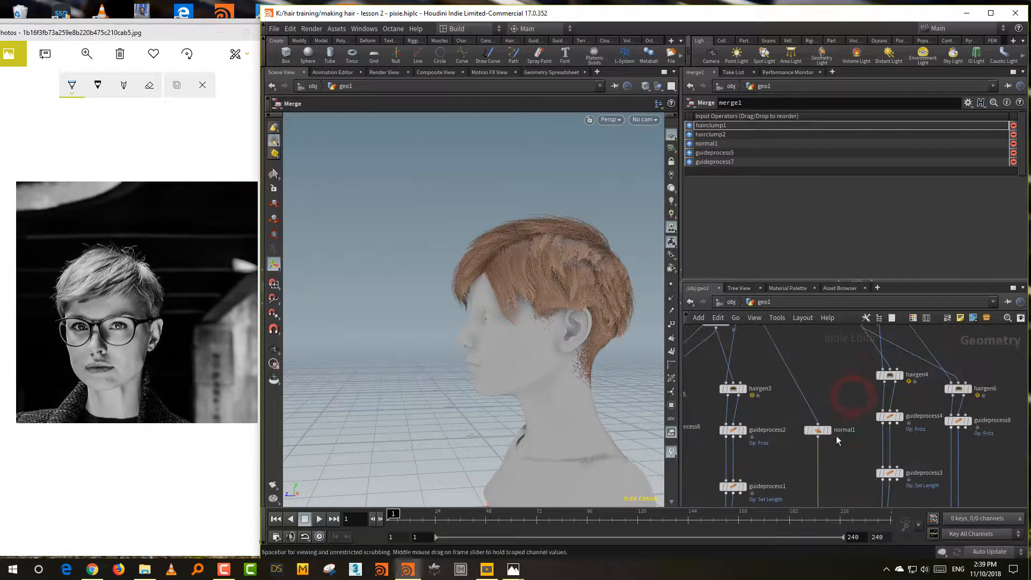
middle_drag(831, 355, 835, 505)
middle_drag(807, 408, 820, 496)
middle_drag(778, 344, 781, 450)
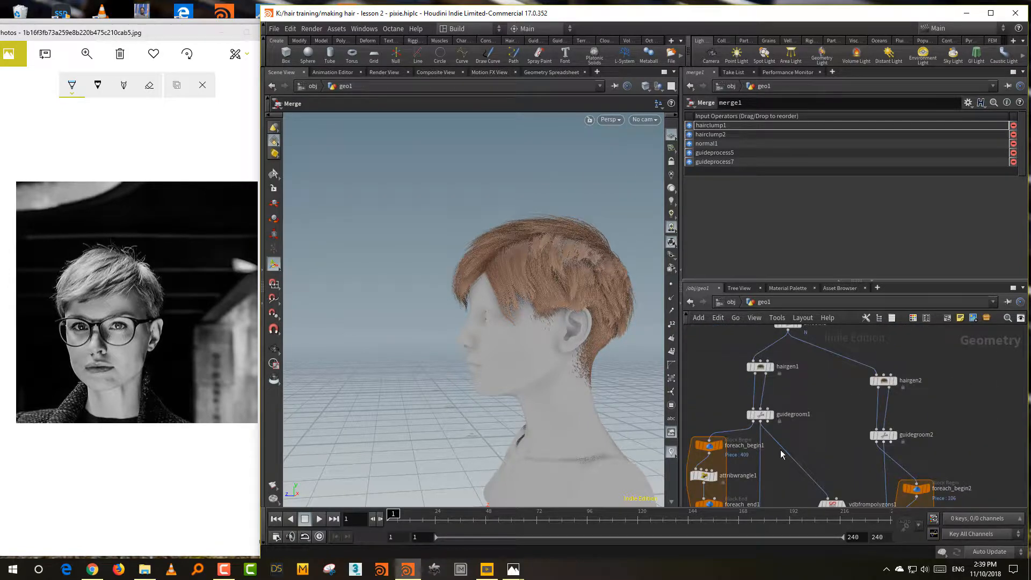
click(769, 415)
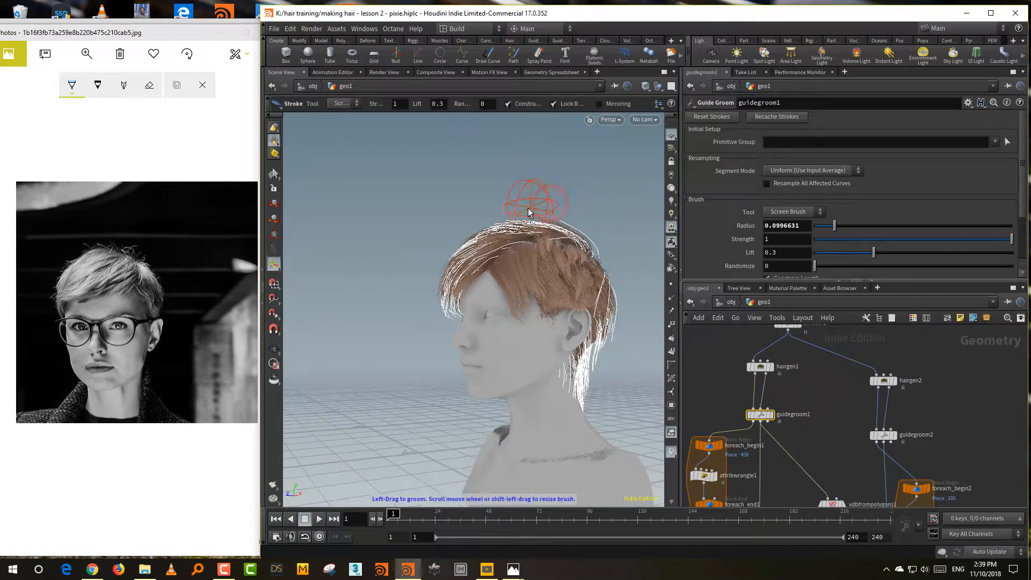
shift+drag(531, 208, 559, 202)
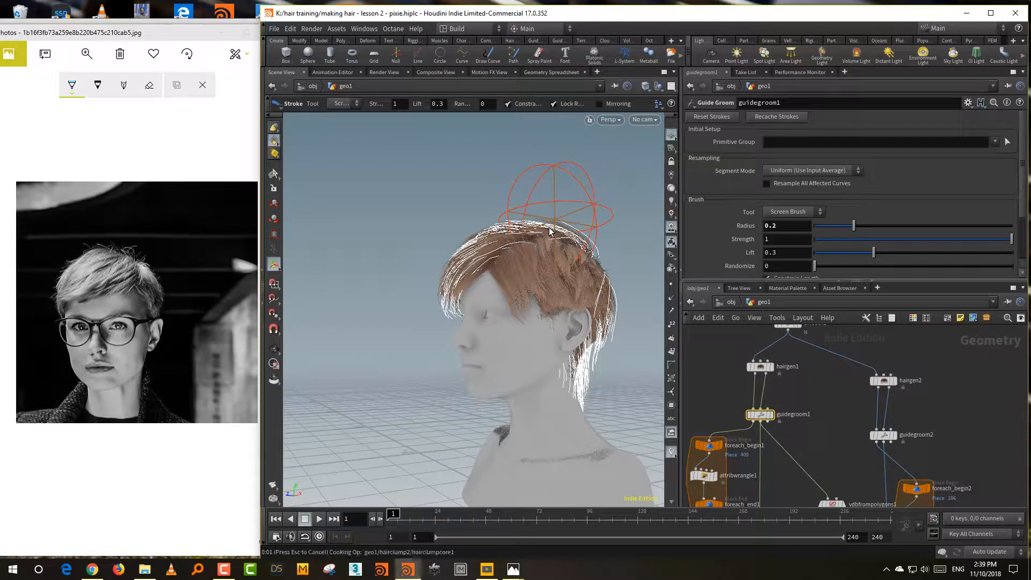
alt+drag(462, 226, 526, 232)
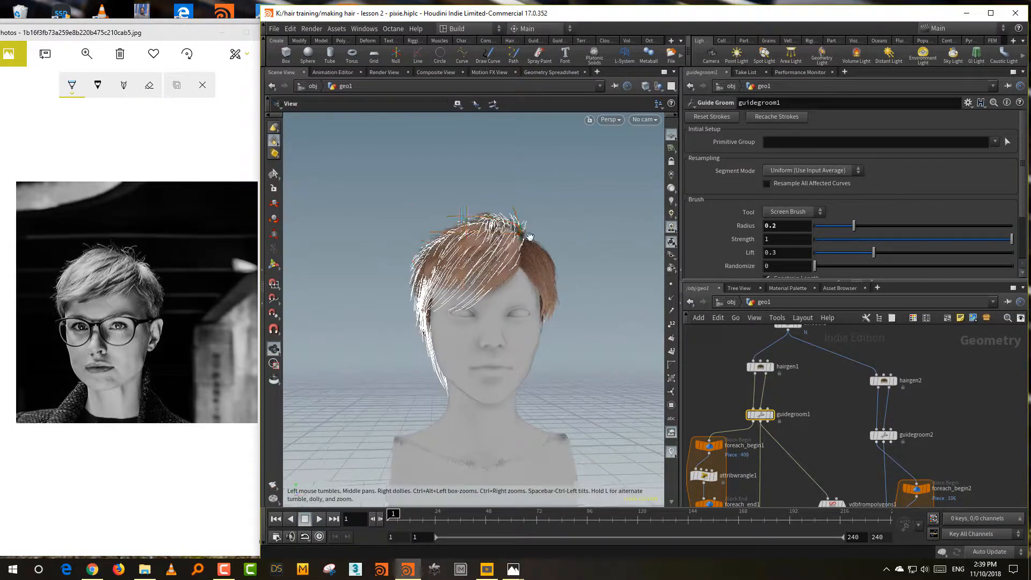
alt+drag(462, 231, 489, 250)
alt+drag(596, 333, 437, 315)
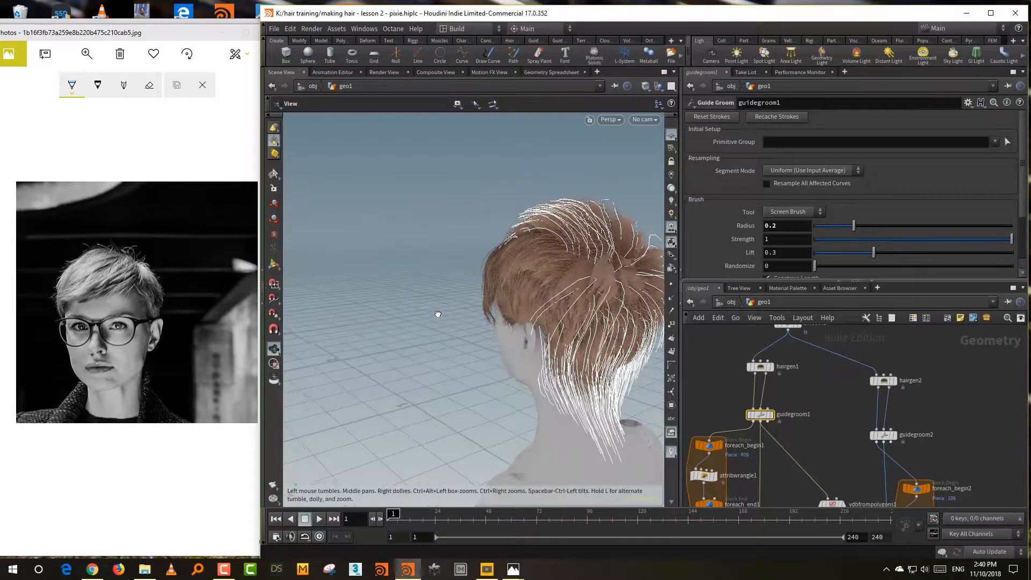
Step: Select guidegroom2 and examine the groomed hair on the head from the front and both sides
click(884, 435)
scroll(525, 231, up, 6)
alt+drag(546, 288, 639, 298)
mouse_move(502, 317)
alt+mouse_down()
mouse_move(585, 347)
mouse_move(504, 352)
mouse_move(567, 339)
mouse_move(531, 330)
mouse_move(622, 396)
alt+mouse_up()
scroll(517, 355, down, 4)
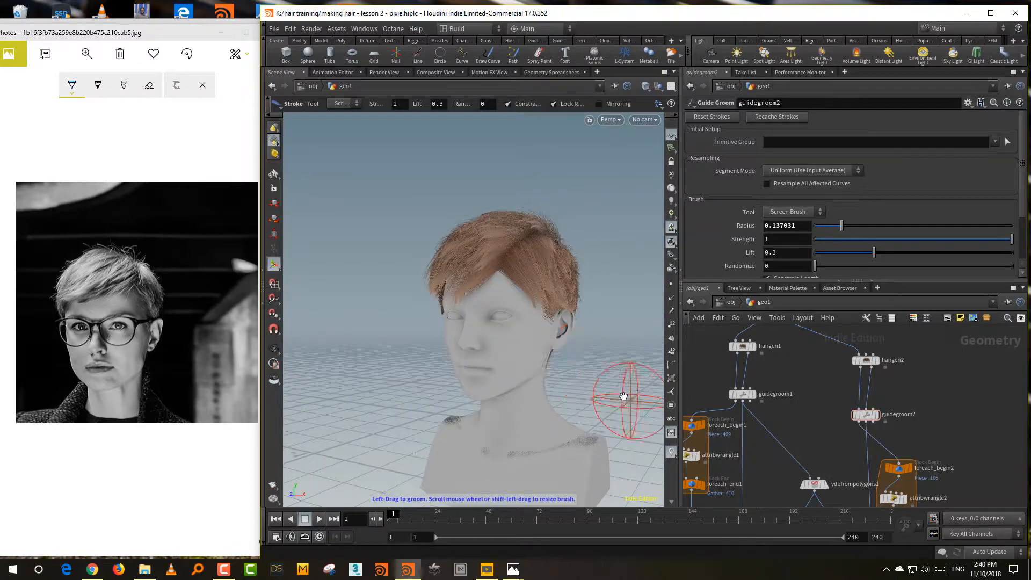
key(space+g)
alt+drag(484, 376, 686, 394)
alt+drag(569, 392, 639, 401)
mouse_move(548, 408)
alt+mouse_down()
mouse_move(581, 399)
mouse_move(548, 408)
mouse_move(576, 375)
alt+mouse_up()
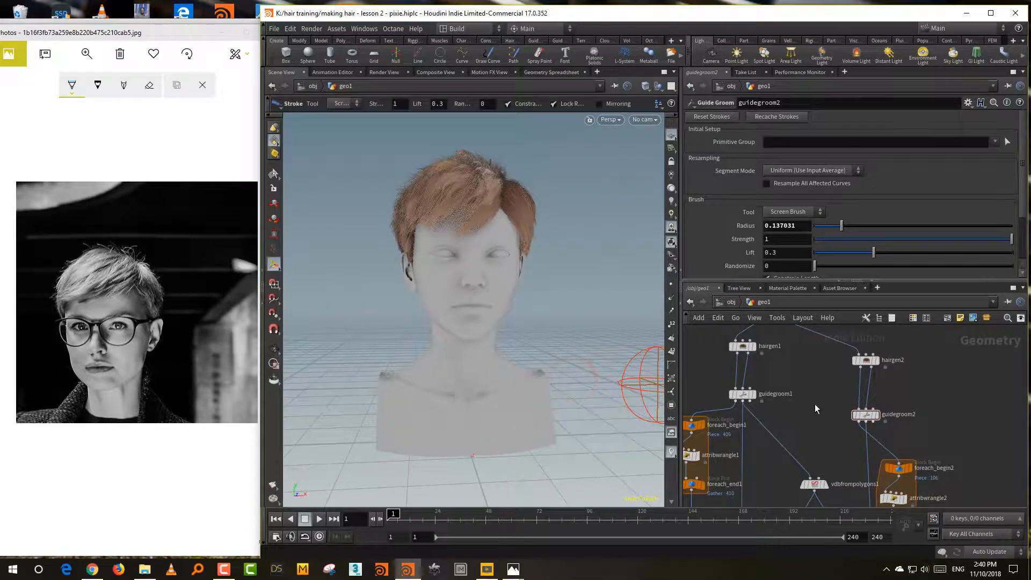
Step: Comb the front fringe guides of guidegroom1 sideways across the forehead with the Screen Brush and check the resulting hair
click(742, 395)
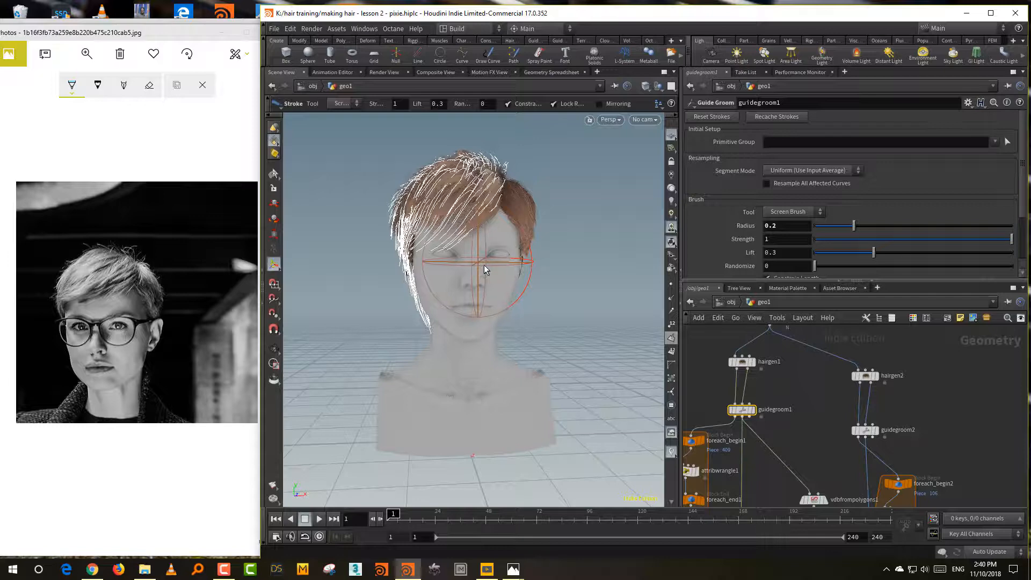
drag(480, 264, 459, 256)
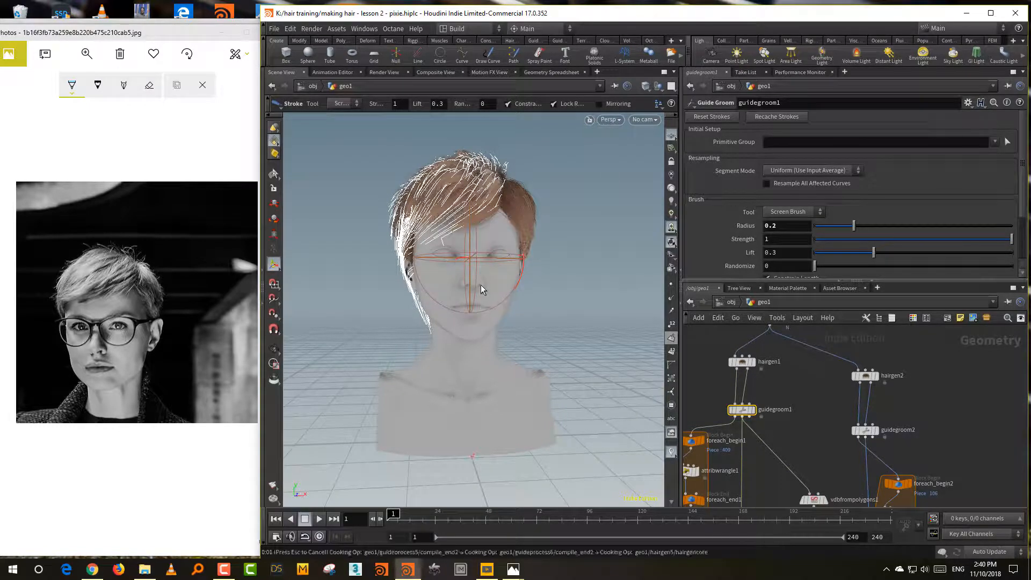
key(ctrl+z)
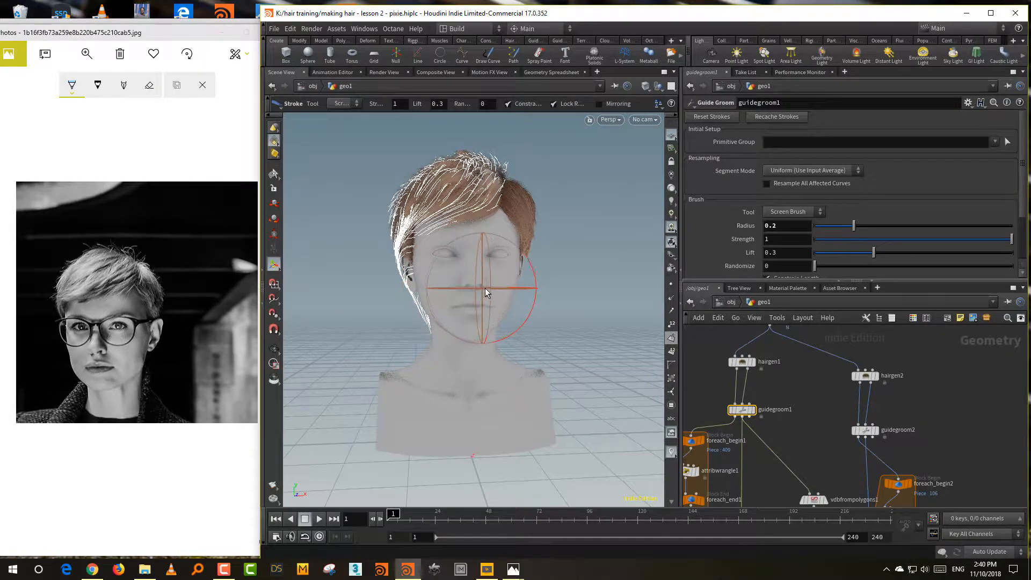
alt+drag(486, 293, 337, 262)
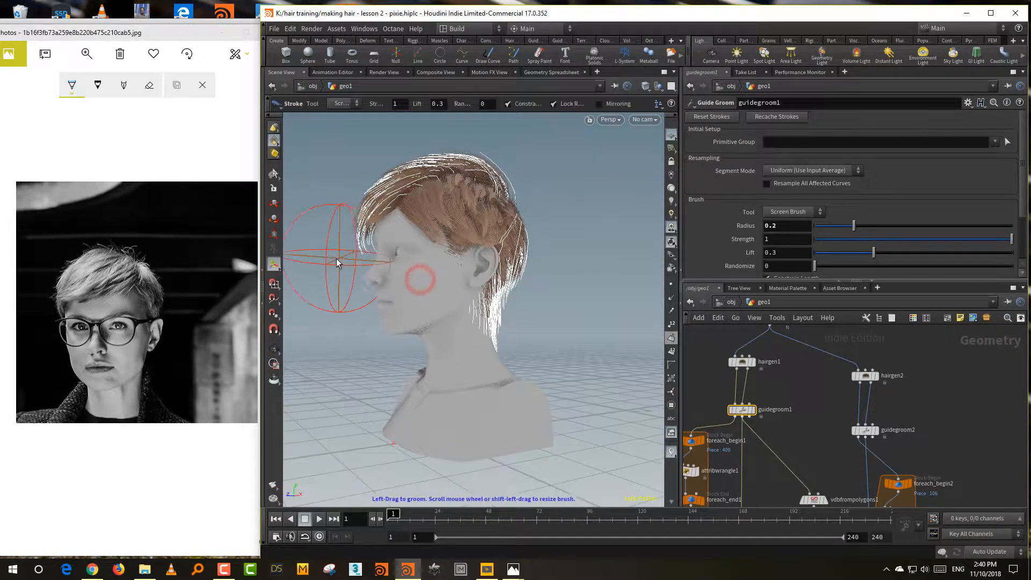
click(348, 261)
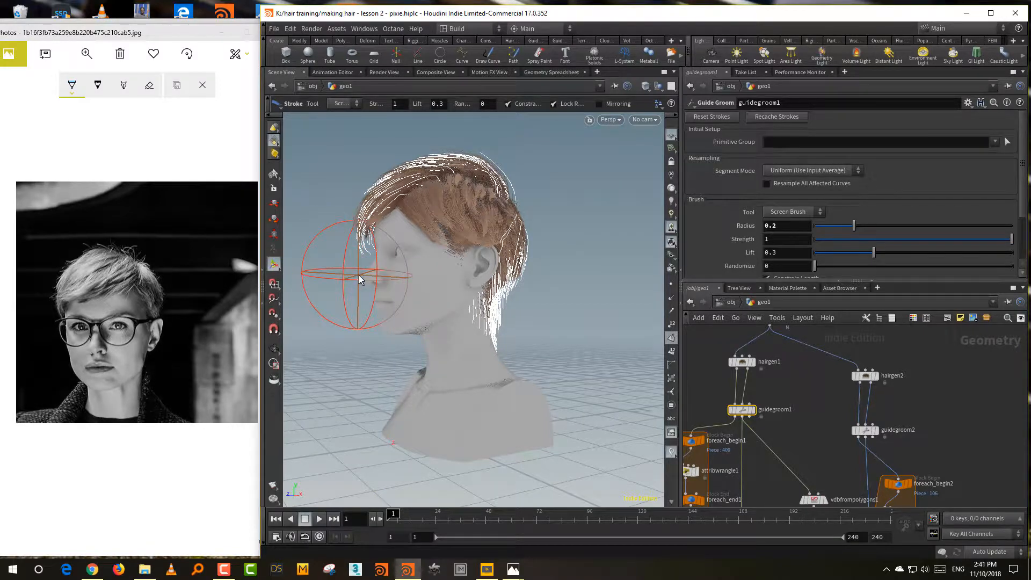
key(Escape)
drag(382, 295, 475, 307)
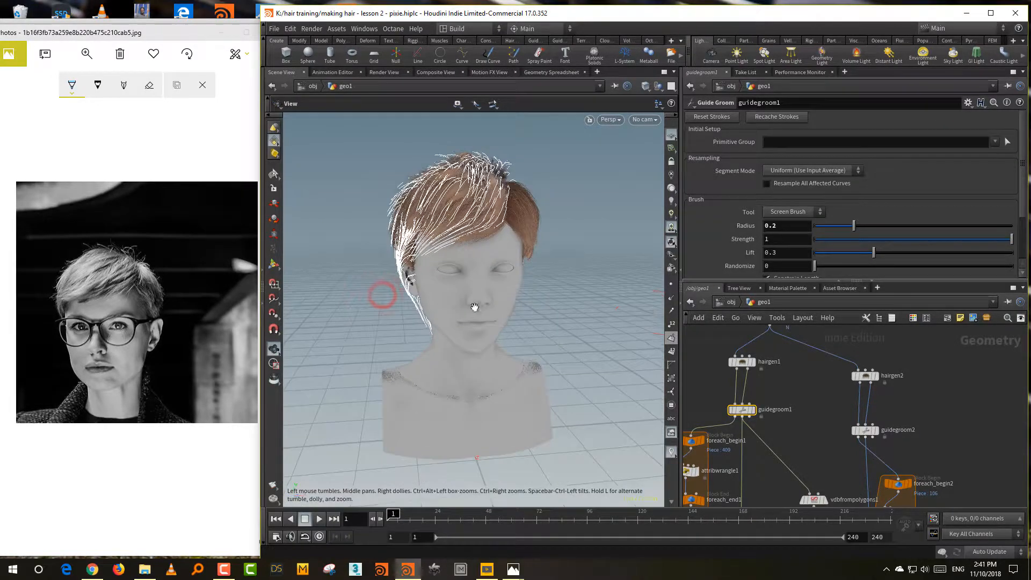
mouse_move(626, 421)
mouse_down()
mouse_move(564, 396)
mouse_move(585, 397)
mouse_up()
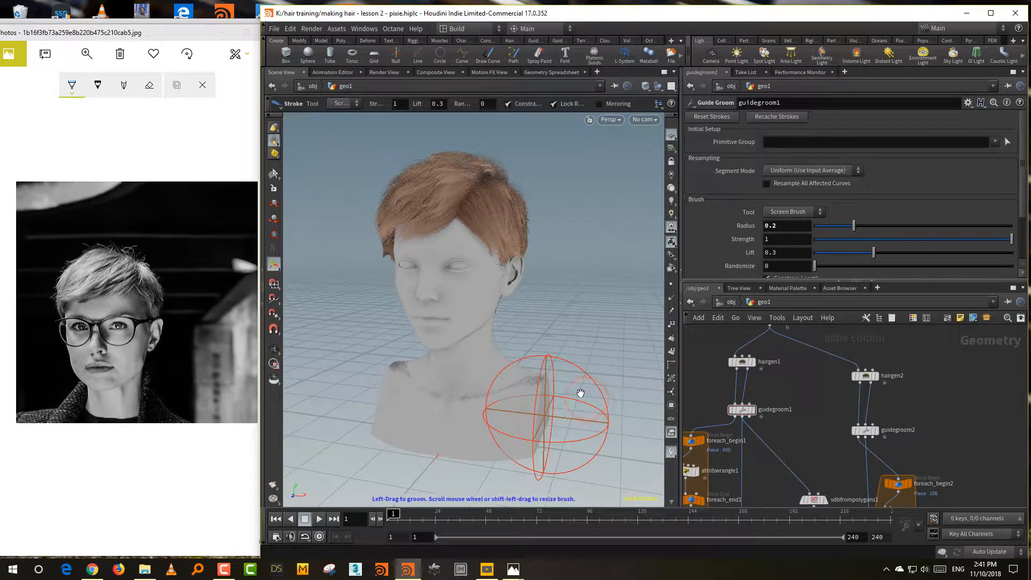